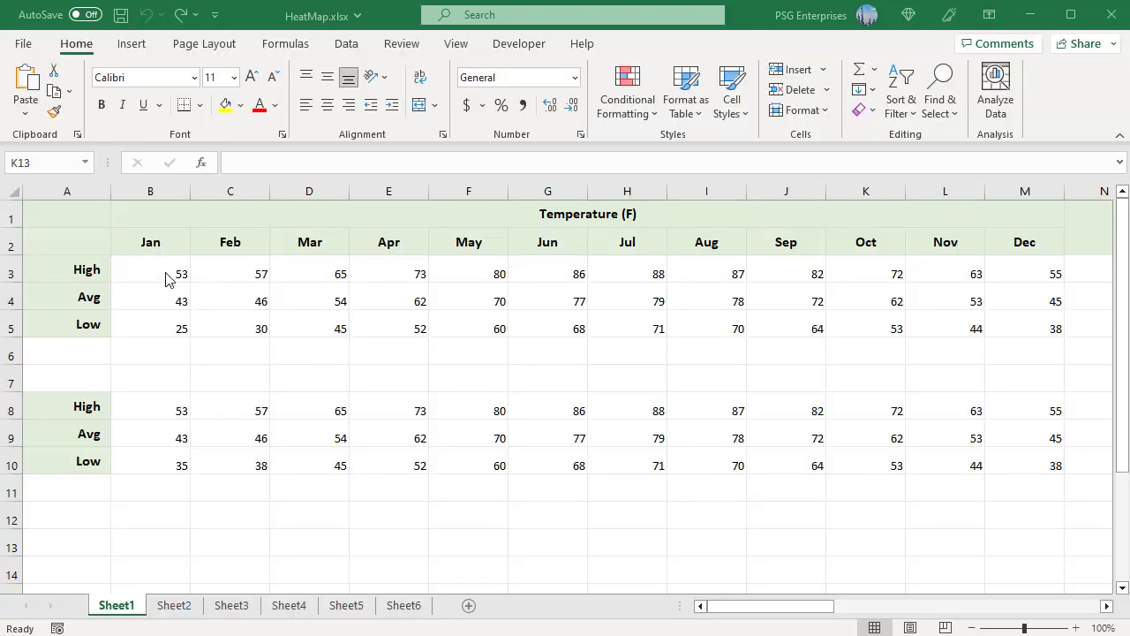
Apply the Red-White-Blue color scale to the temperature values in B3:M5.
left_click(163, 274)
left_click(1035, 323, "shift")
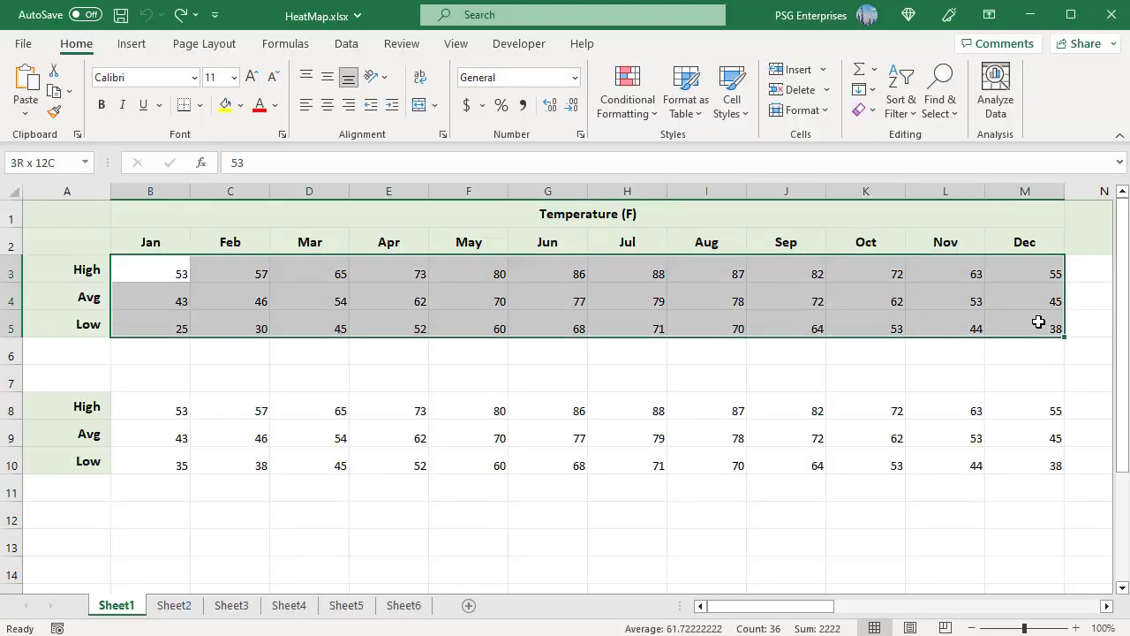
left_click(647, 120)
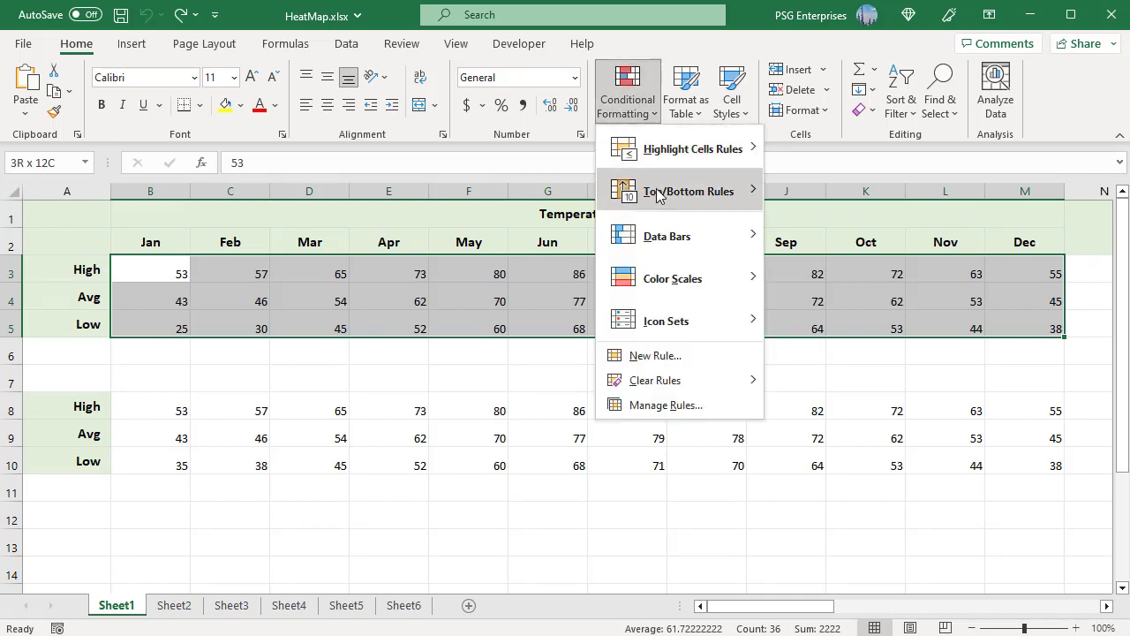
mouse_move(697, 292)
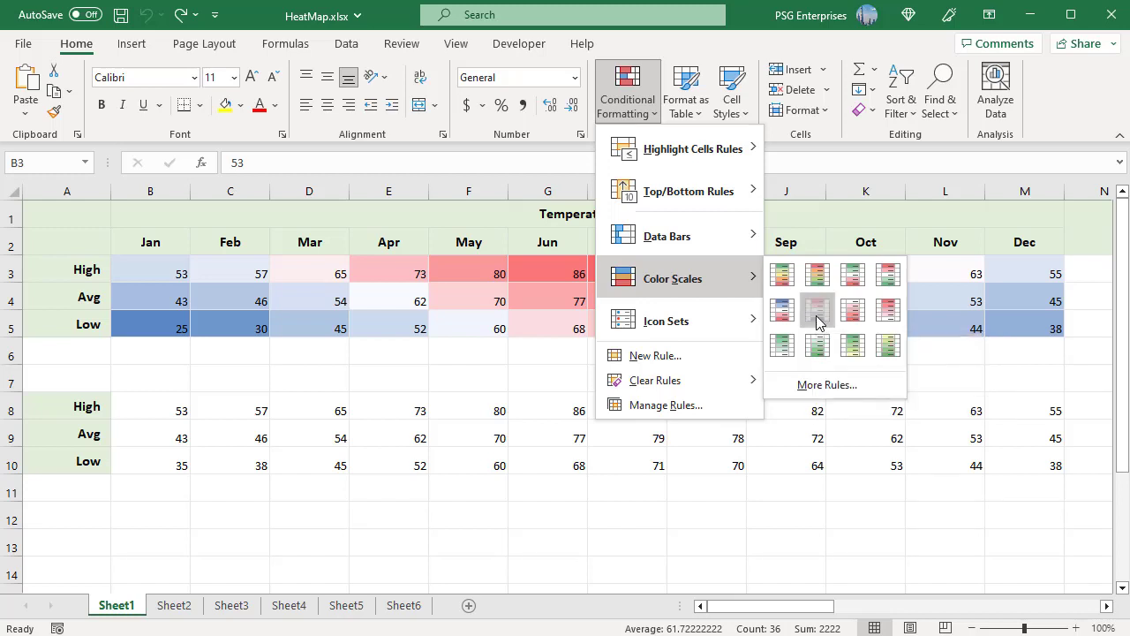
left_click(818, 311)
left_click(865, 520)
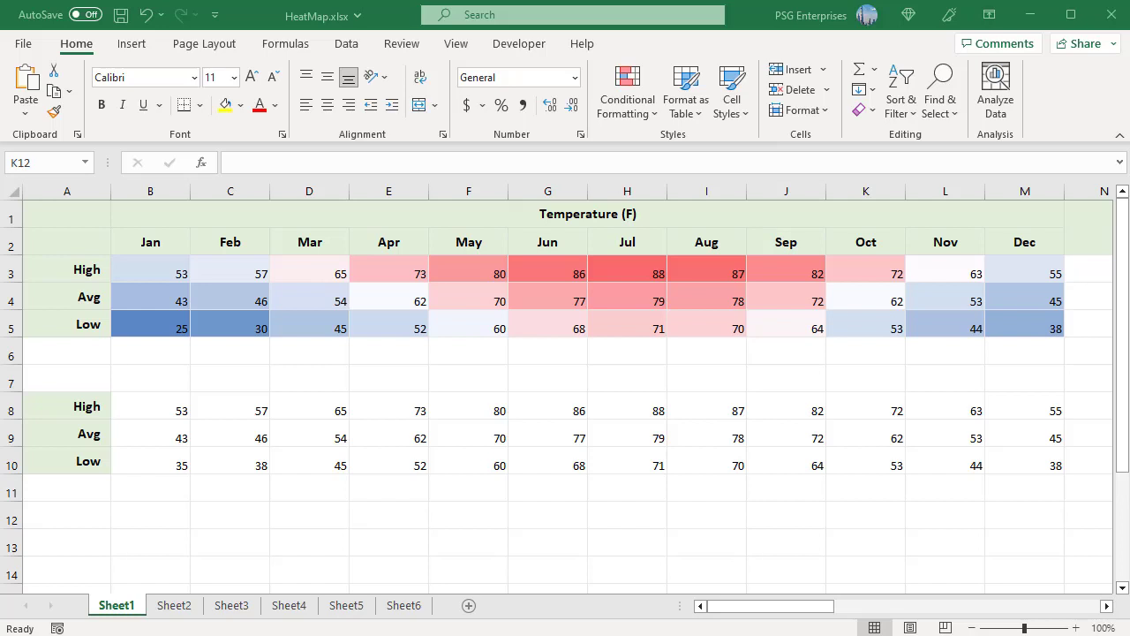
Change December's low temperature in cell M5 to 78.
left_click(1054, 325)
double_click(1053, 325)
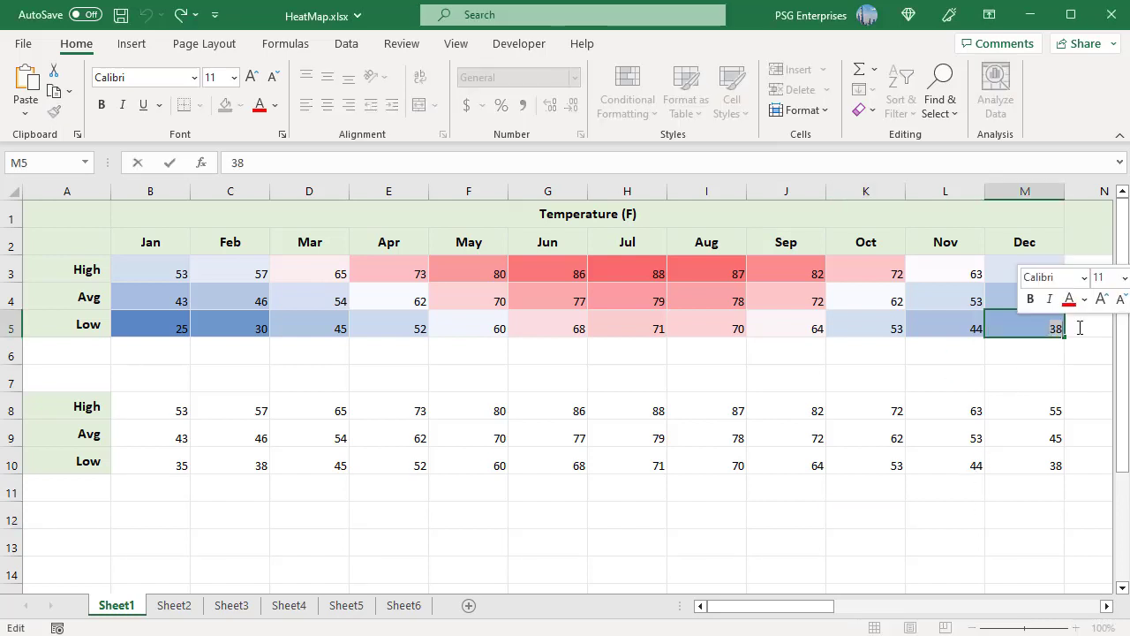
type("78")
key("Return")
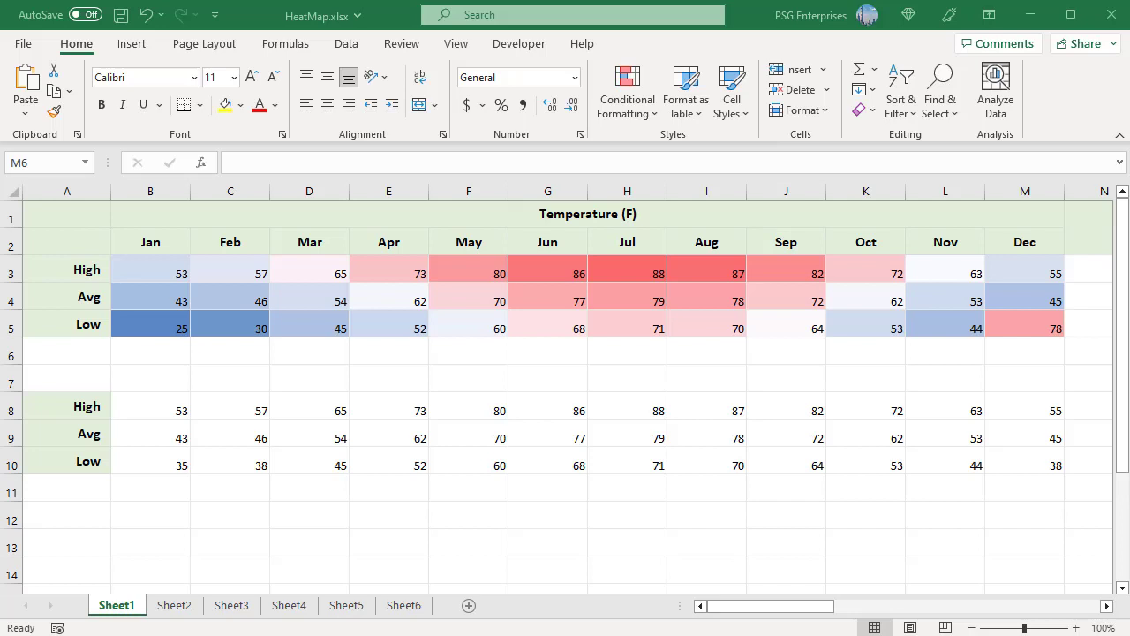
Start a custom color scale rule for the second temperature block, B8:M10, using the 3-Color Scale format style.
left_click(176, 405)
left_click(1031, 466, "shift")
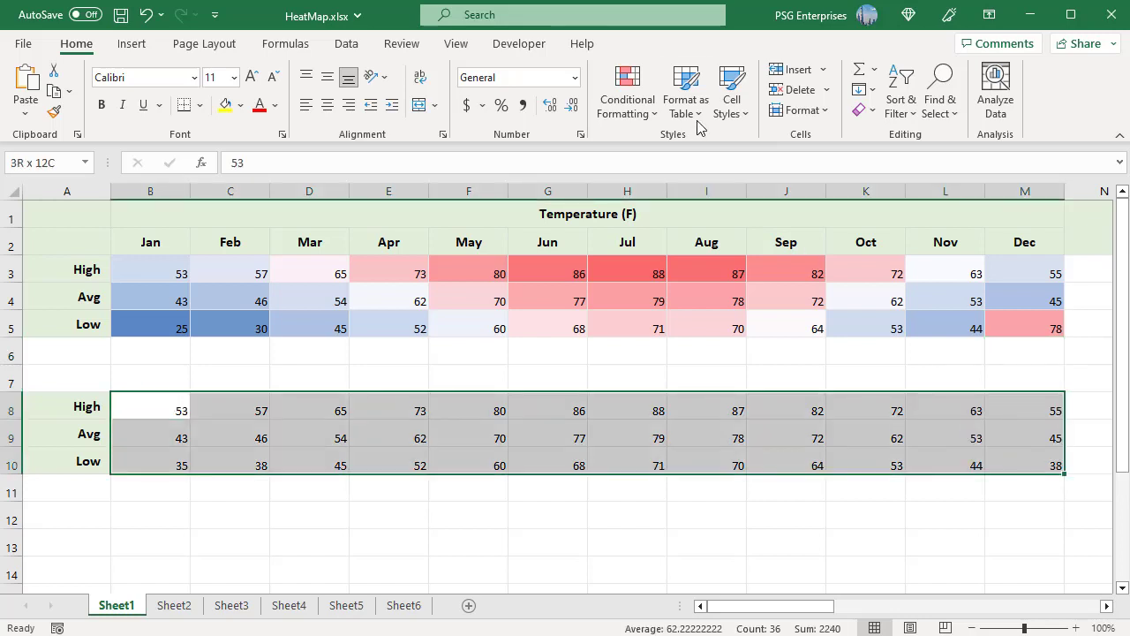
left_click(649, 119)
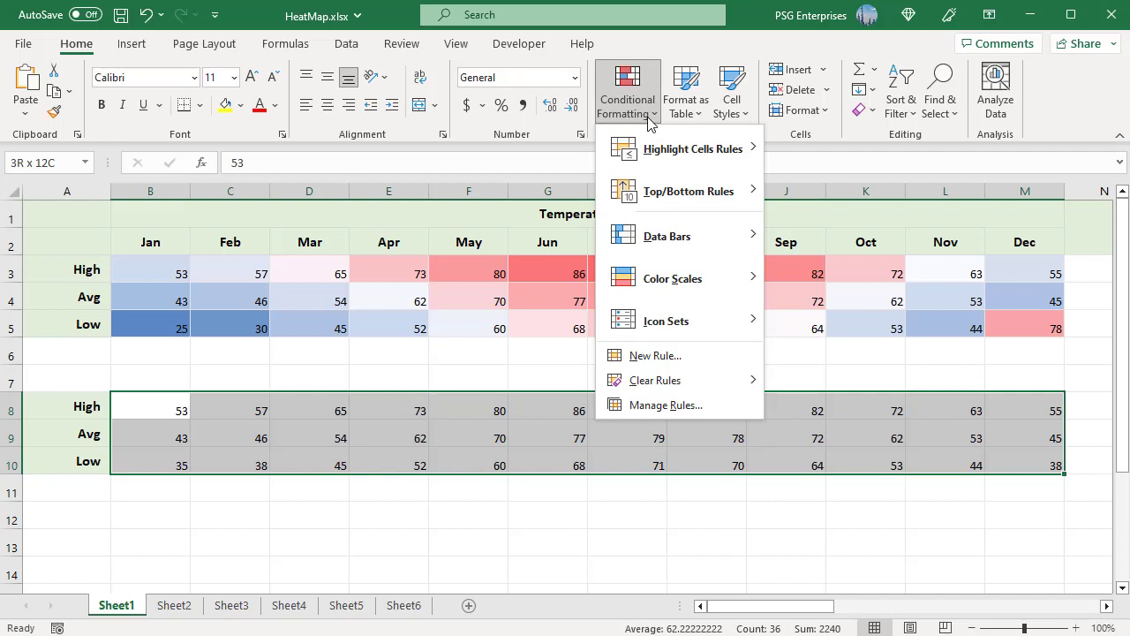
mouse_move(691, 287)
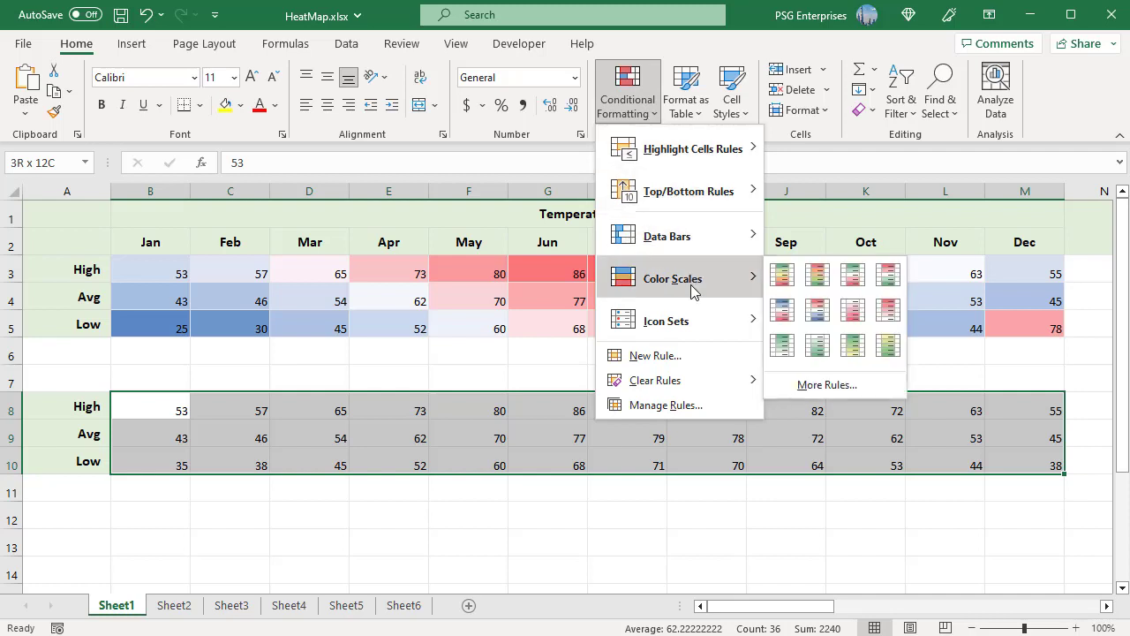
left_click(812, 385)
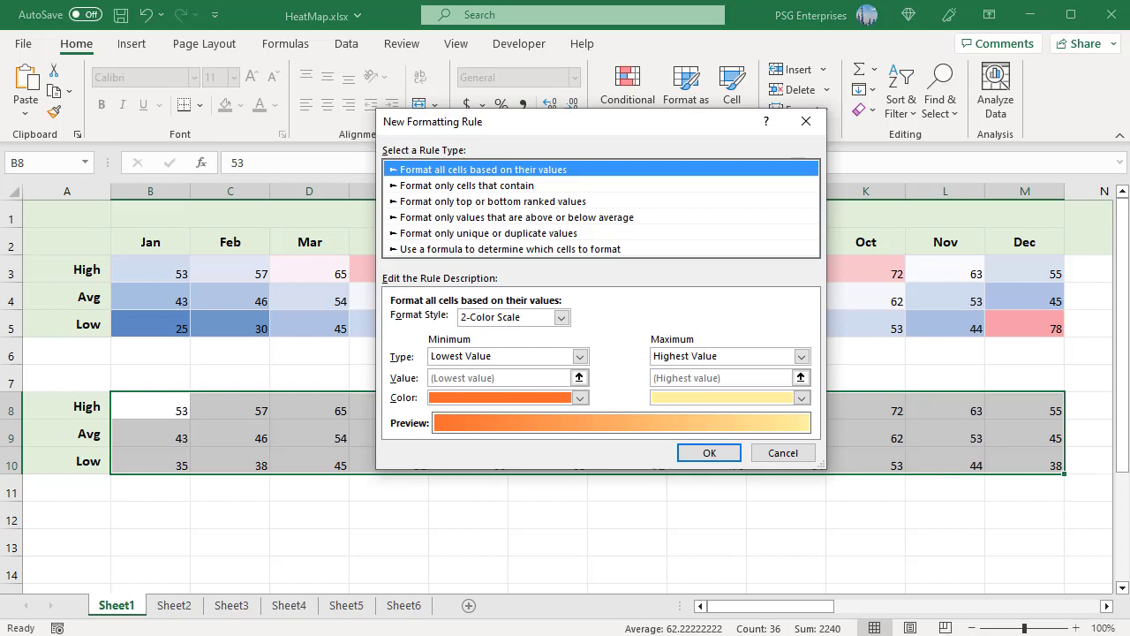
left_click(562, 317)
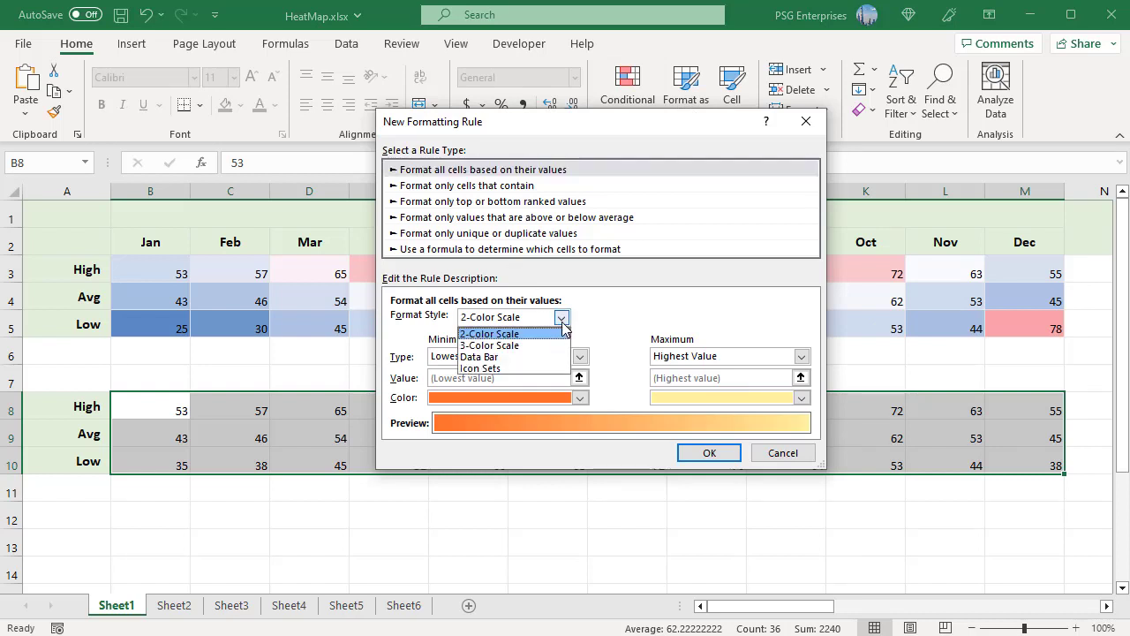
left_click(530, 345)
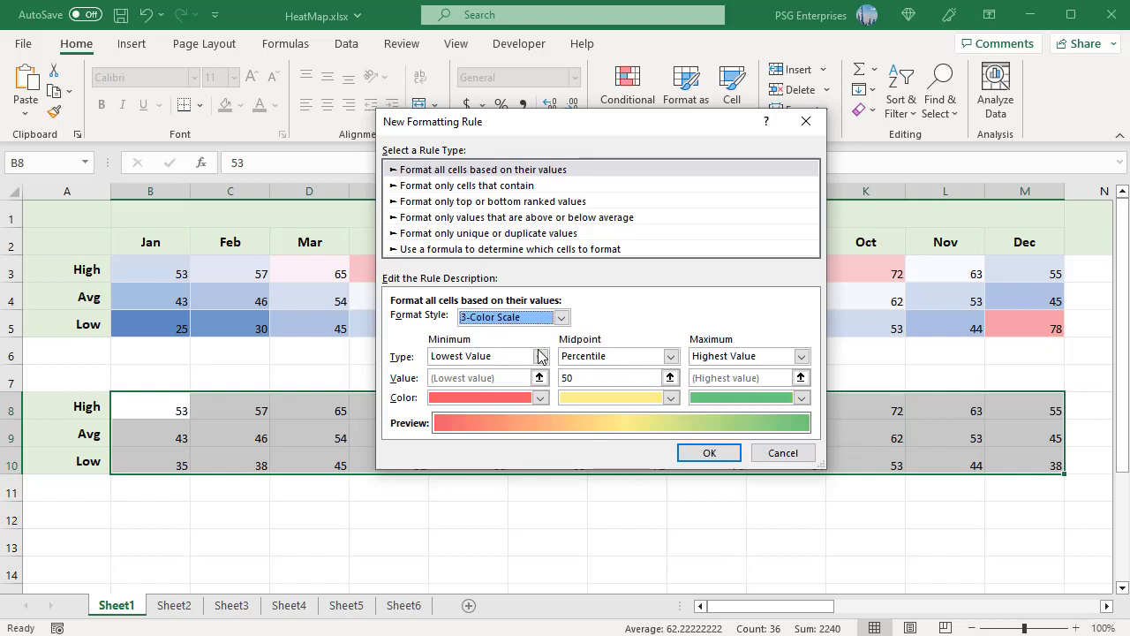
Set the rule's minimum and maximum types to Number, with a minimum value of 45 and a maximum value of 80.
left_click(540, 356)
left_click(477, 385)
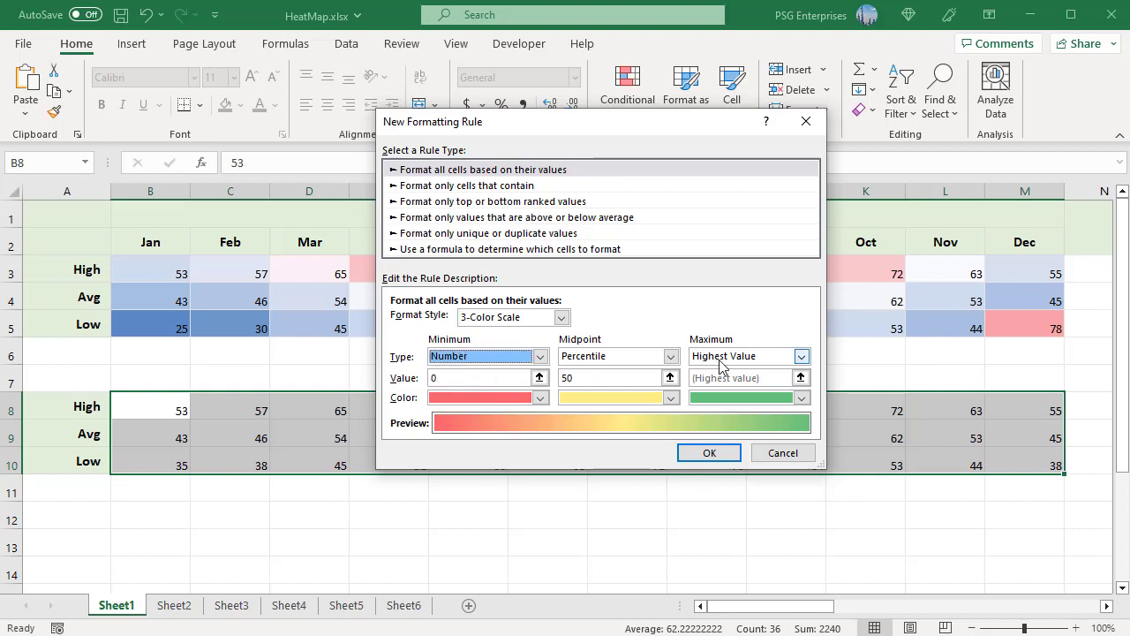
left_click(800, 357)
left_click(723, 385)
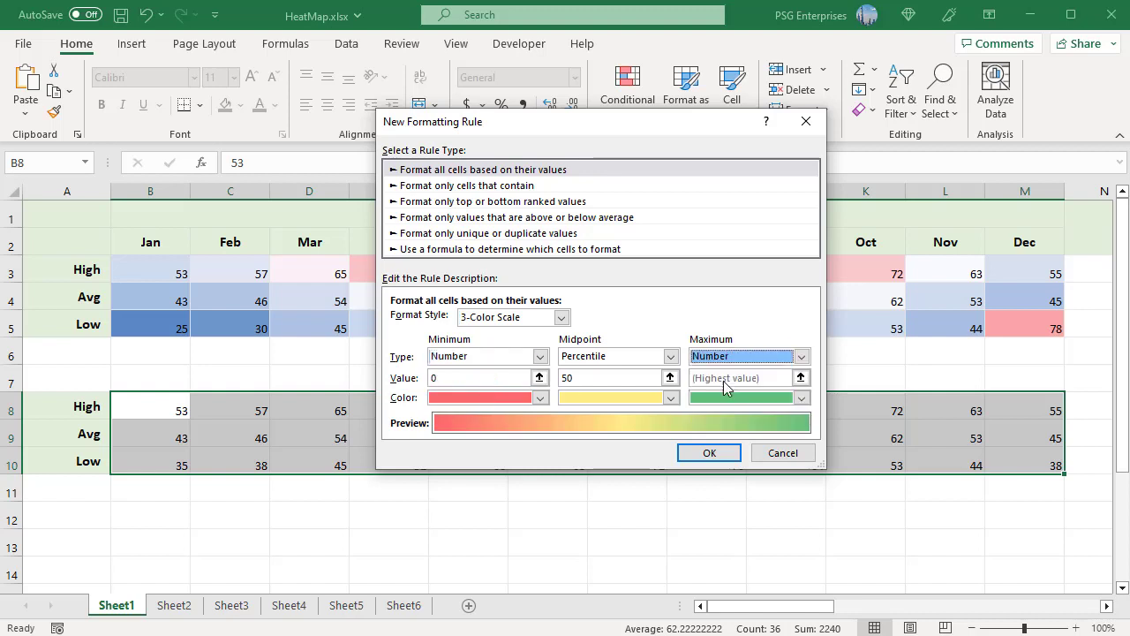
left_click(435, 377)
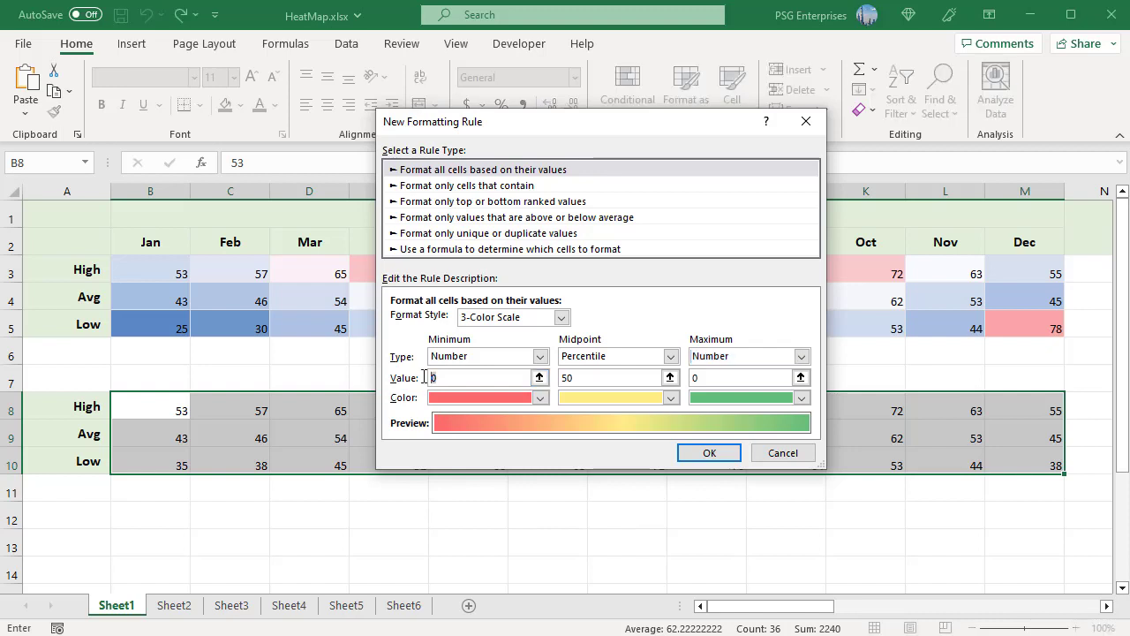
type("45")
double_click(699, 377)
type("80")
Set the rule's minimum color to light green and maximum color to red, and apply it to the range.
left_click(541, 399)
left_click(570, 488)
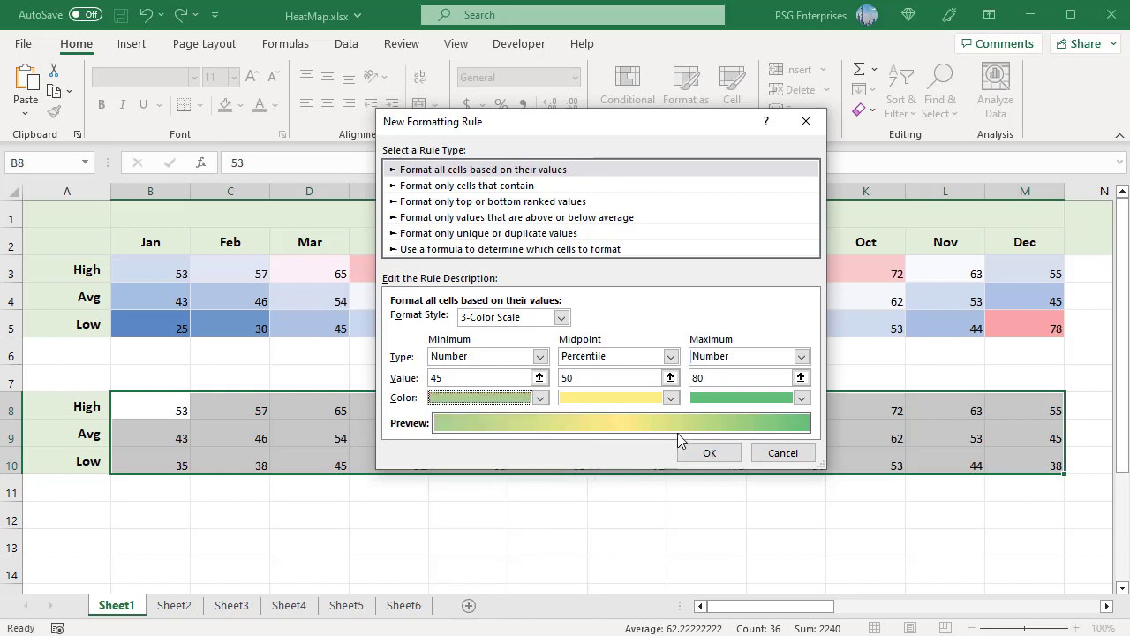
left_click(800, 397)
left_click(716, 559)
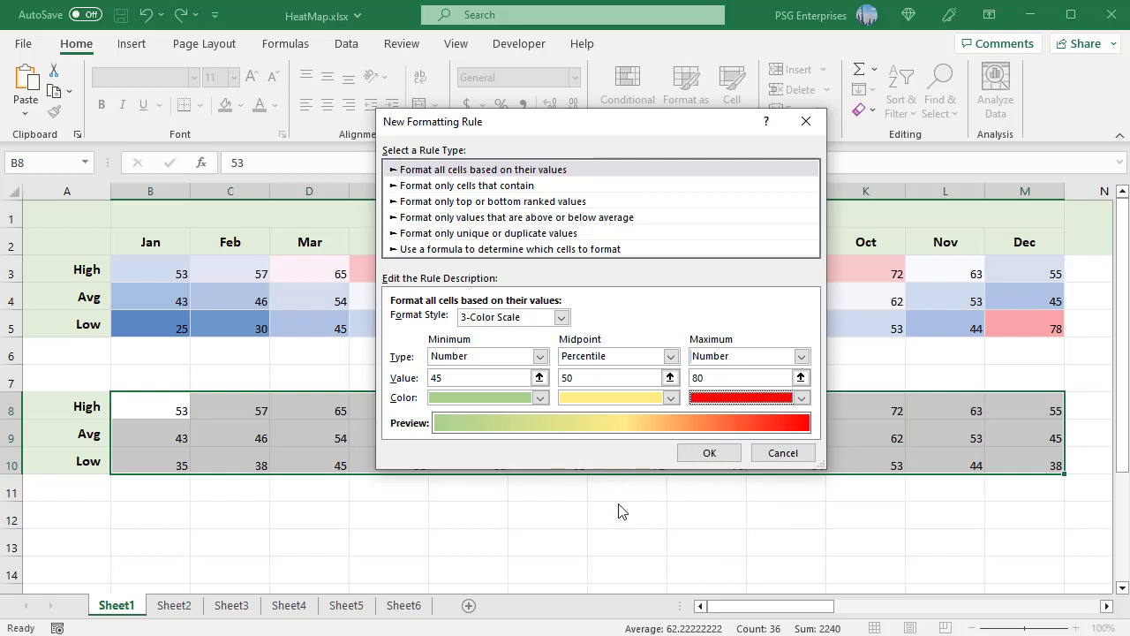
left_click(697, 461)
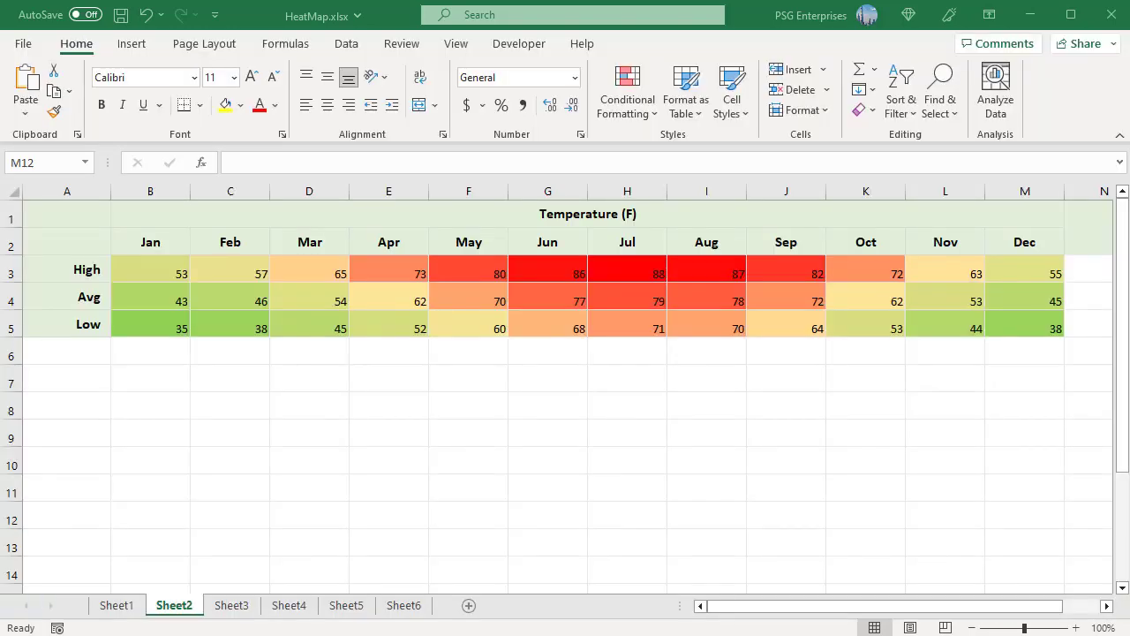
Hide the numbers in the Sheet2 heat map, B3:M5, by applying the custom number format ;;;.
left_click(168, 276)
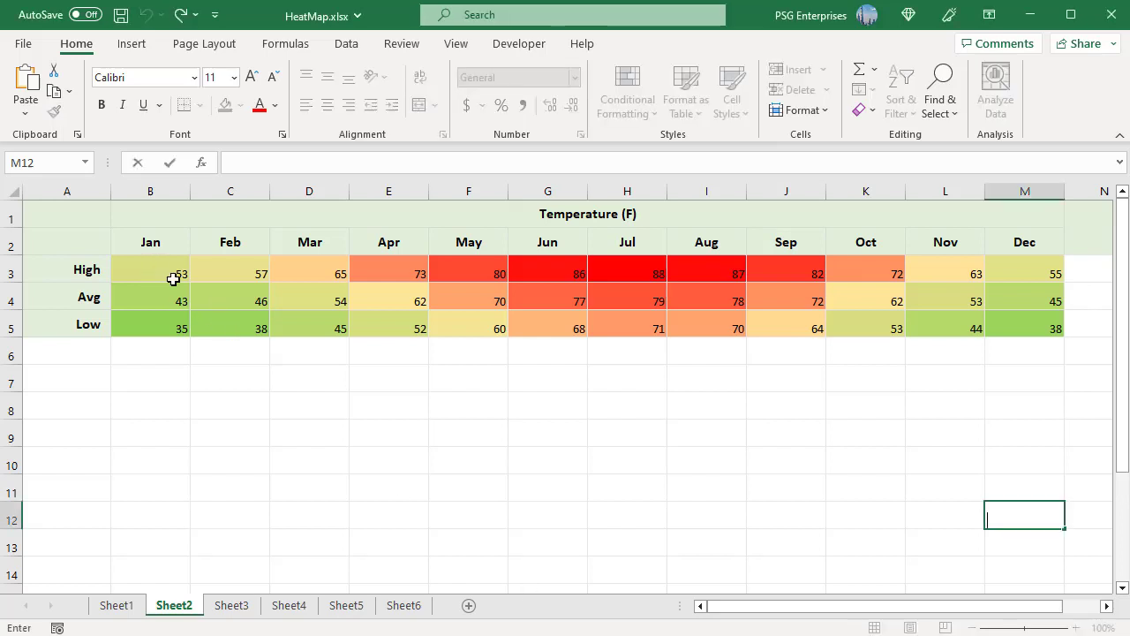
left_click(1012, 322, "shift")
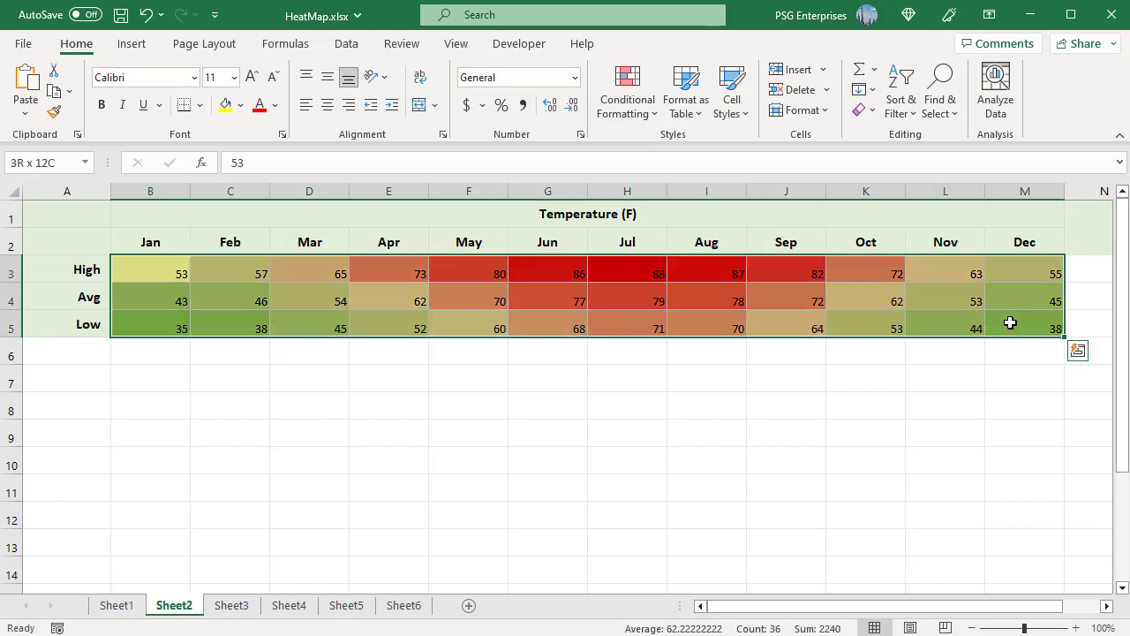
left_click(582, 135)
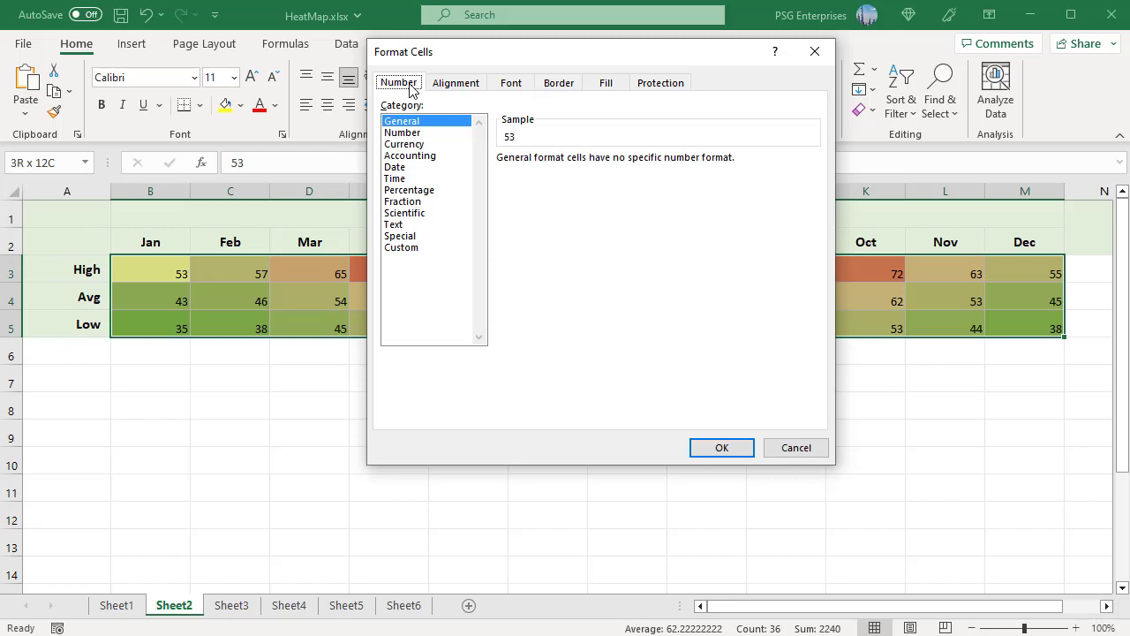
left_click(420, 248)
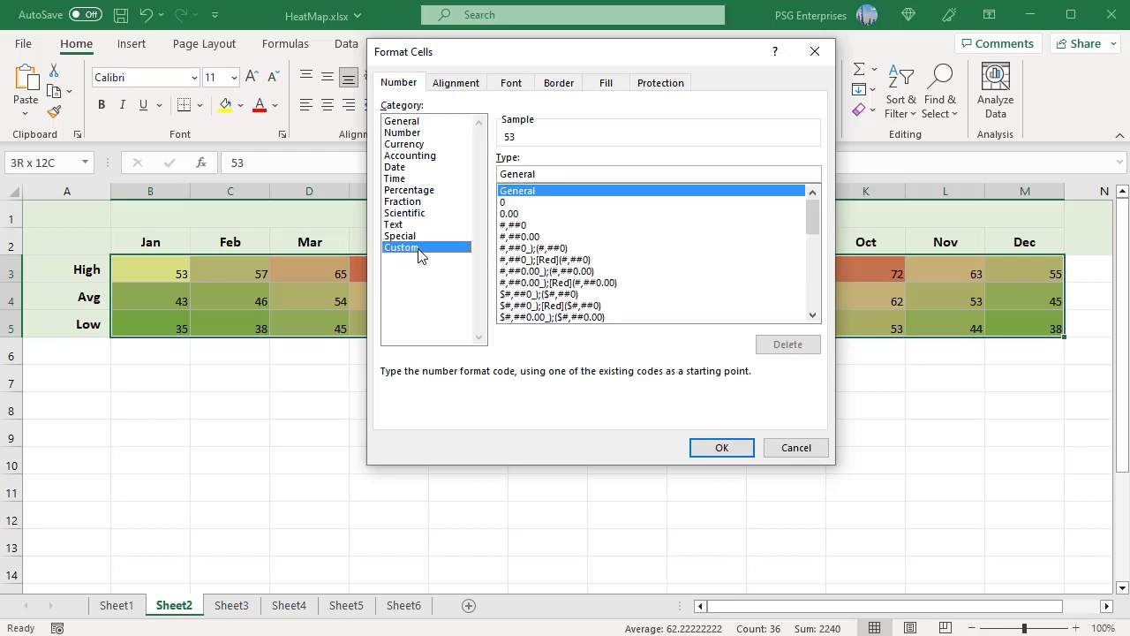
type(";;;")
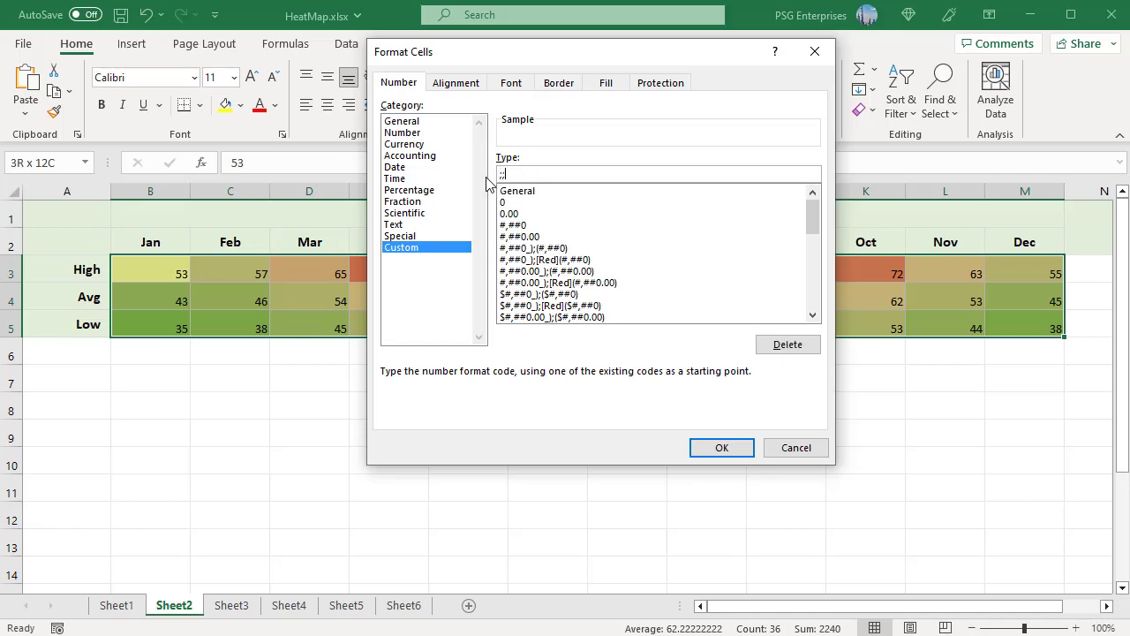
left_click(719, 448)
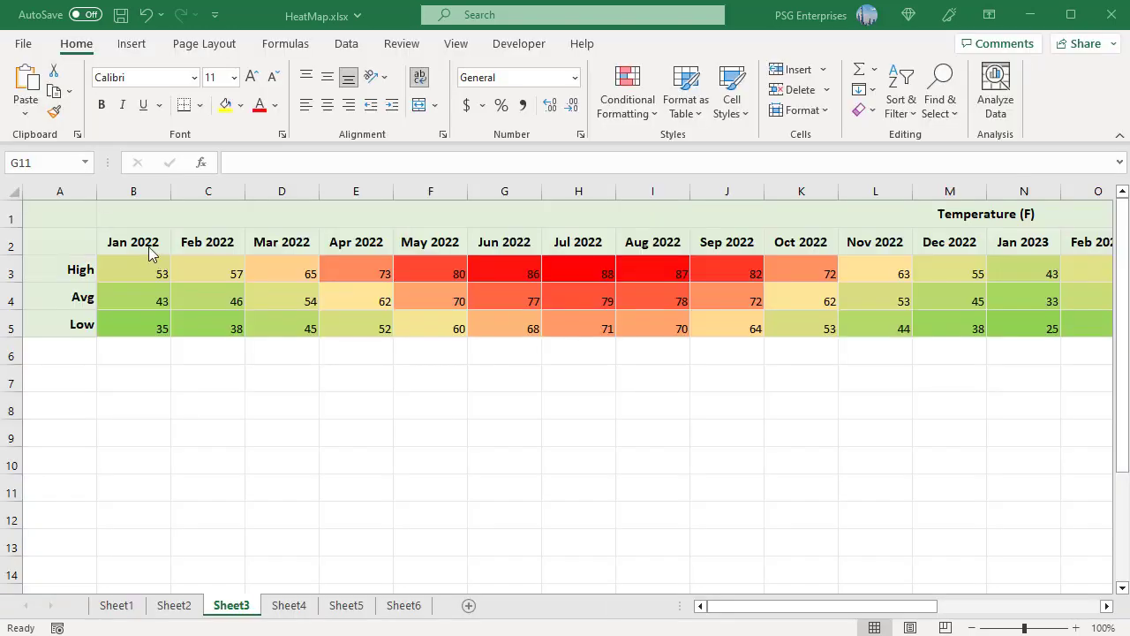
Narrow columns B through Y on Sheet3 to one equal width and make rows 3 to 5 taller, giving roughly square heat map cells.
left_click(133, 191)
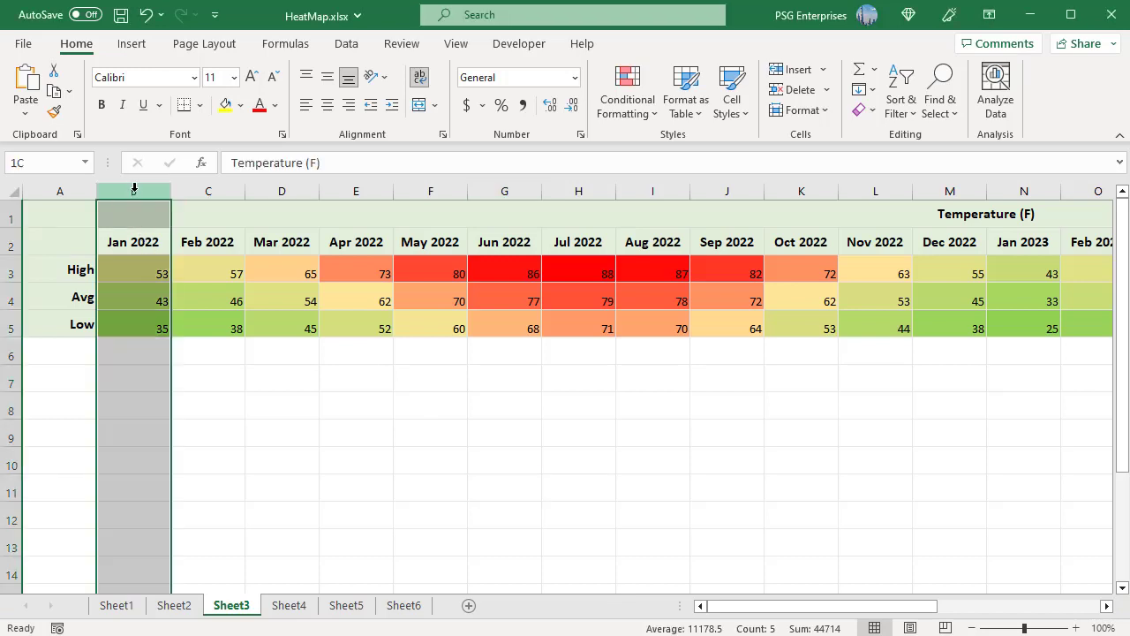
left_click_drag(133, 191, 1067, 182)
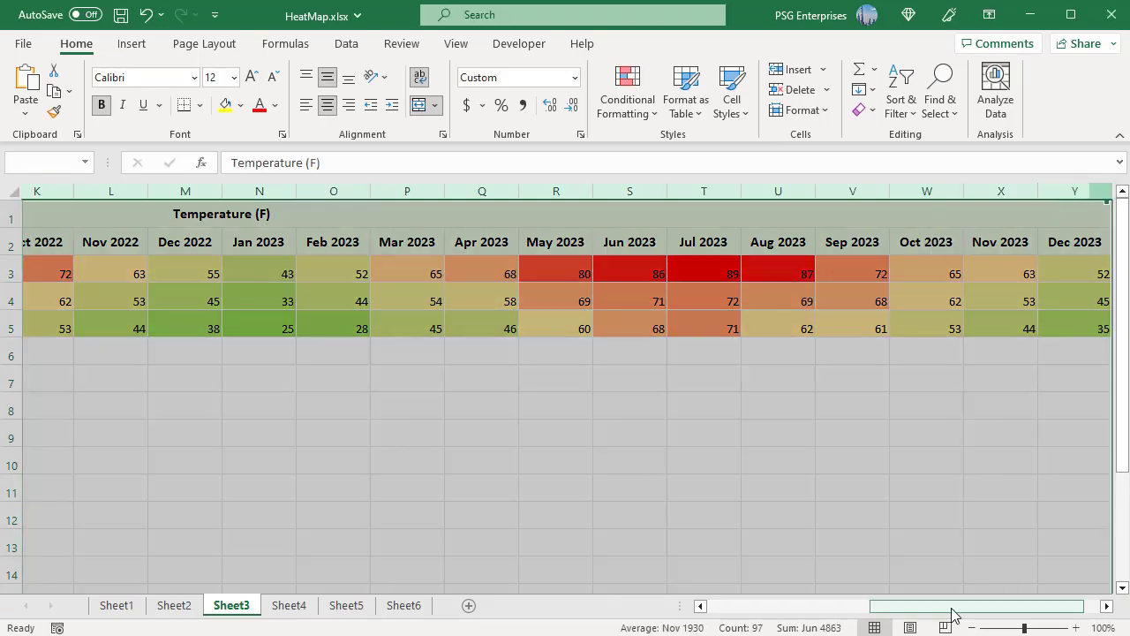
left_click_drag(953, 614, 795, 623)
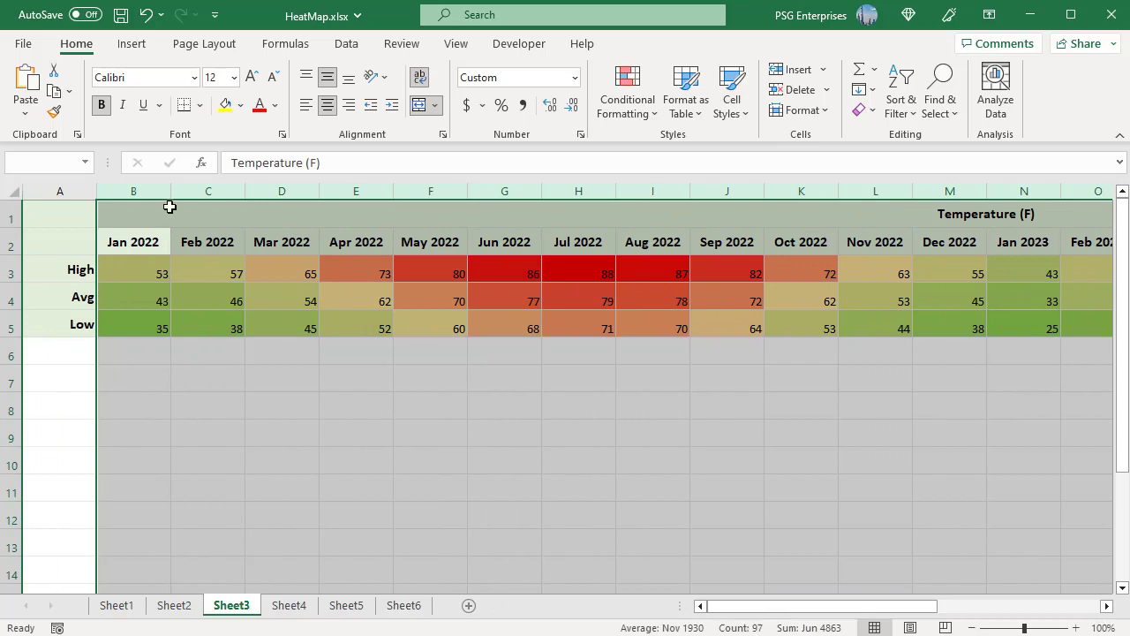
left_click_drag(168, 190, 137, 190)
left_click(990, 547)
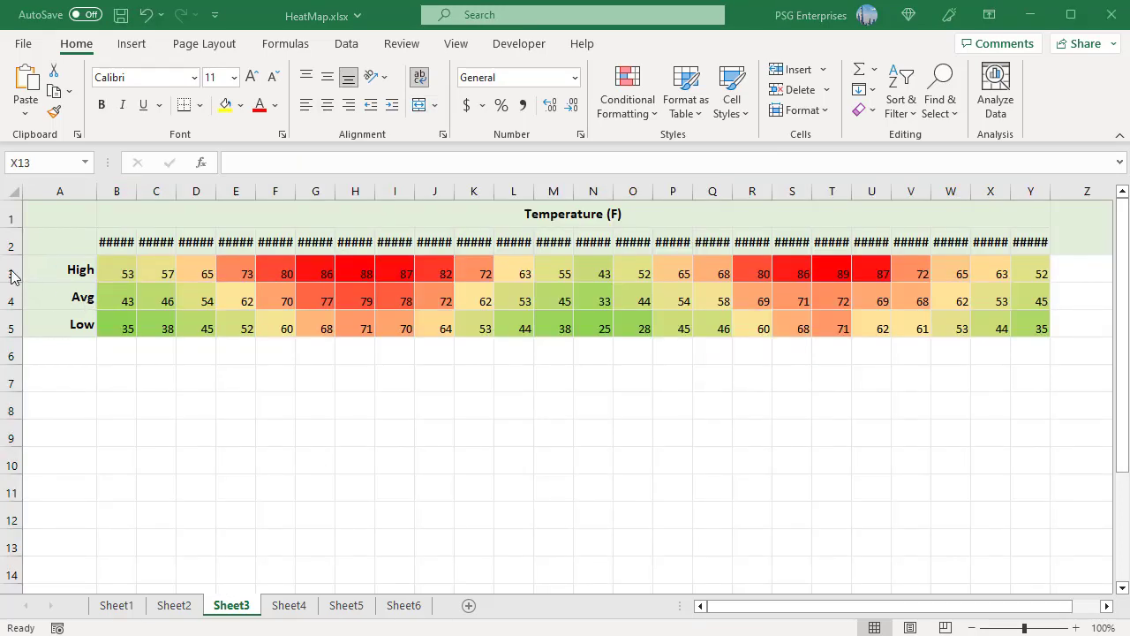
left_click_drag(12, 276, 17, 348)
left_click(818, 528)
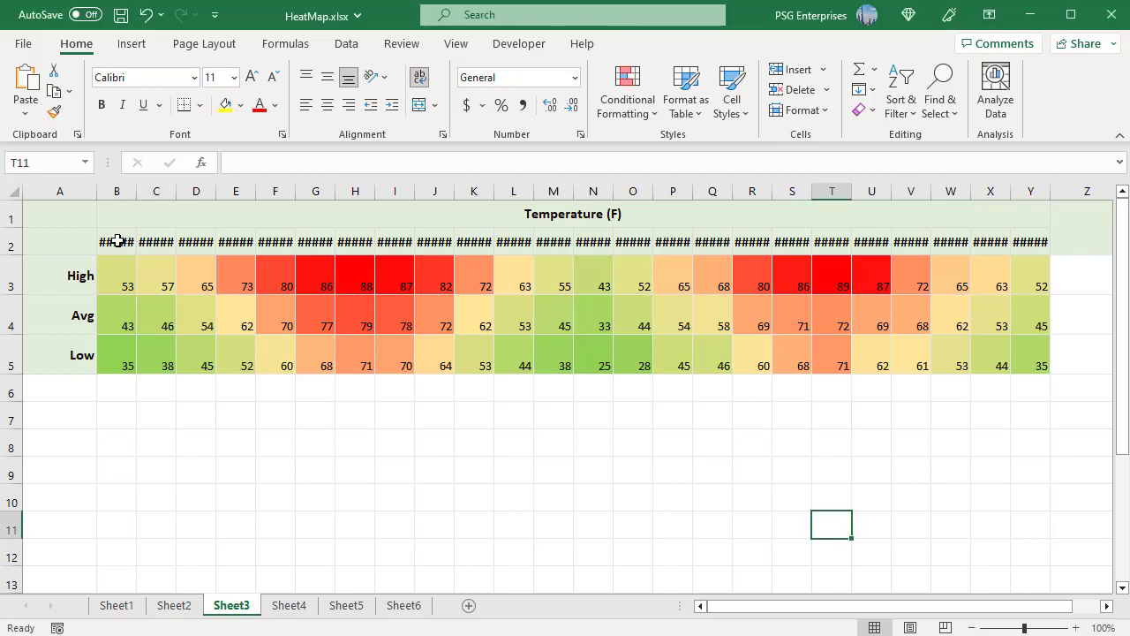
Set the month headers in B2:Y2 to the Vertical Text orientation.
left_click_drag(118, 240, 1030, 242)
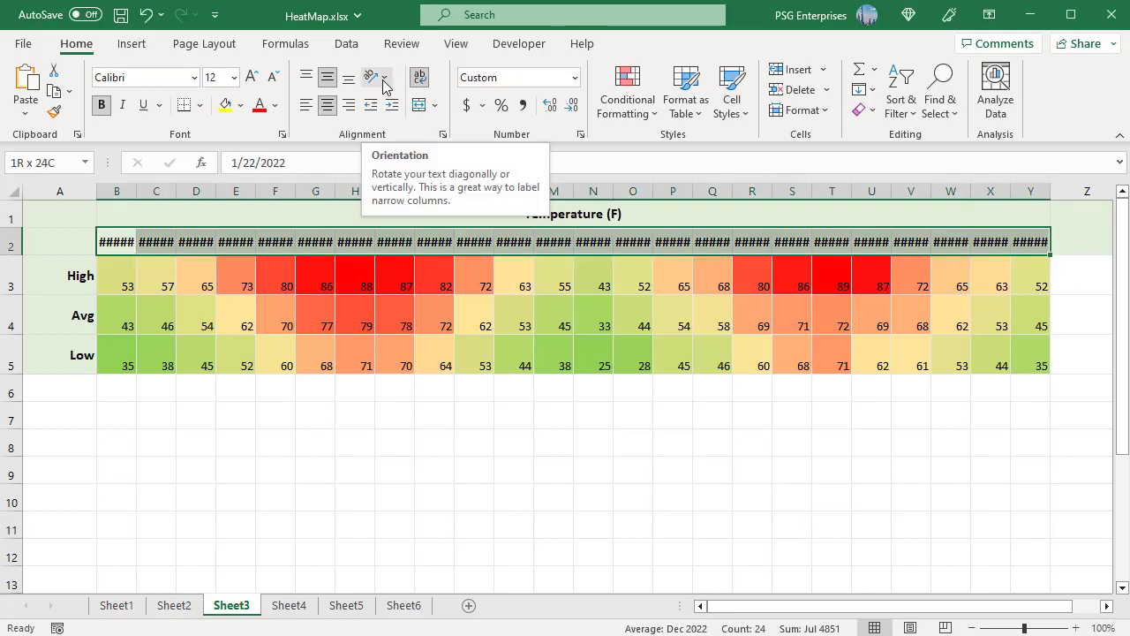
left_click(383, 80)
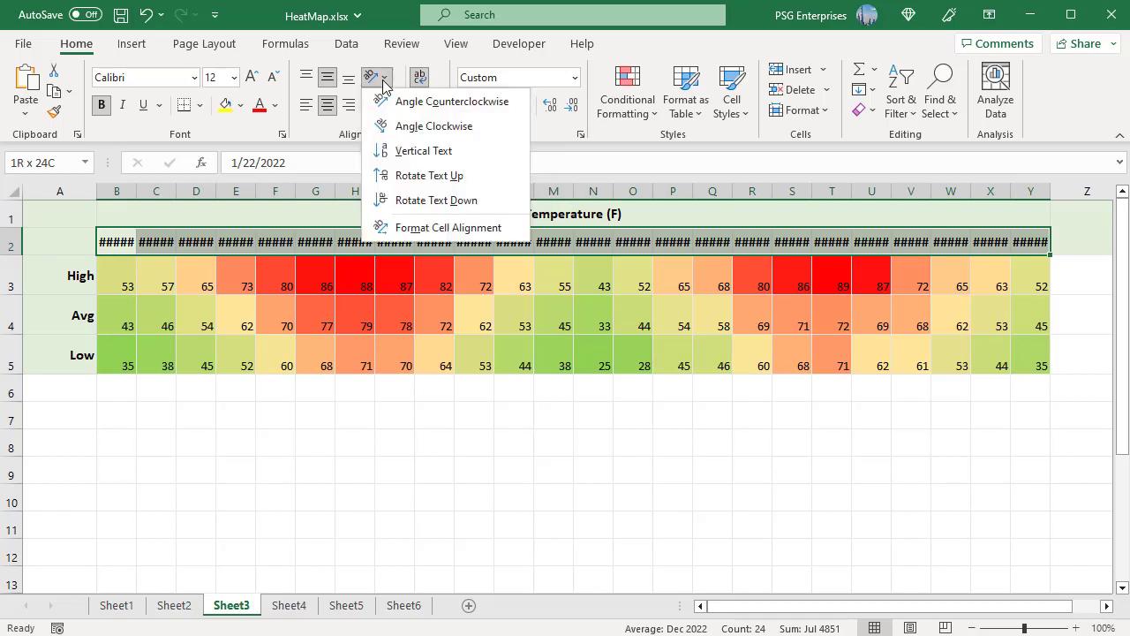
left_click(402, 151)
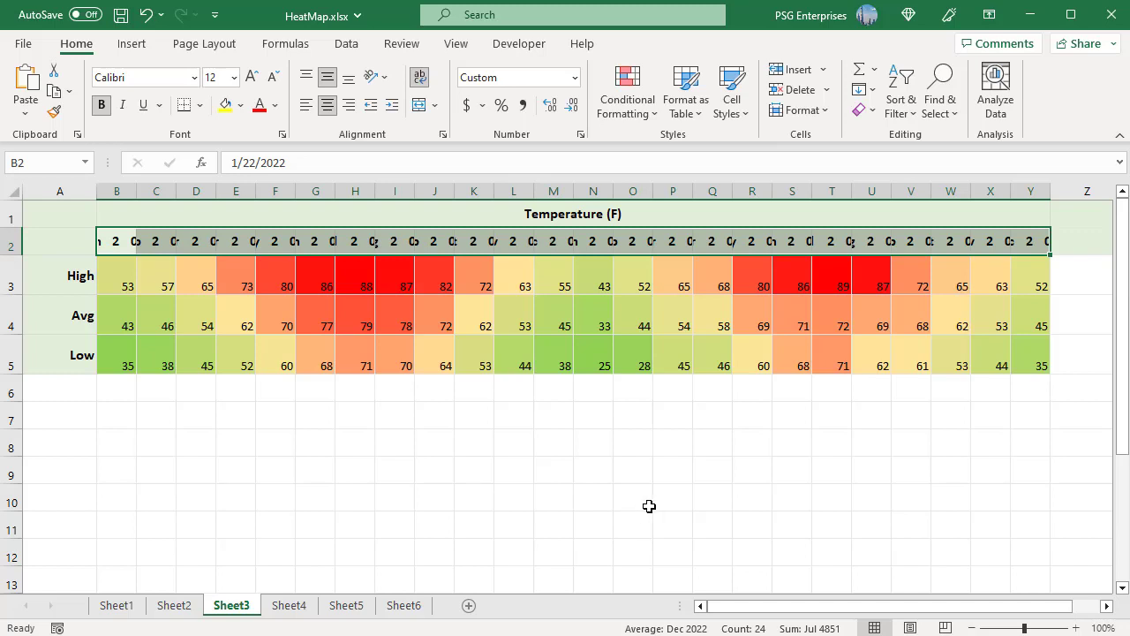
Fit row 2's height to the vertical month headers and align the row's text to the bottom of its cells.
left_click(11, 242)
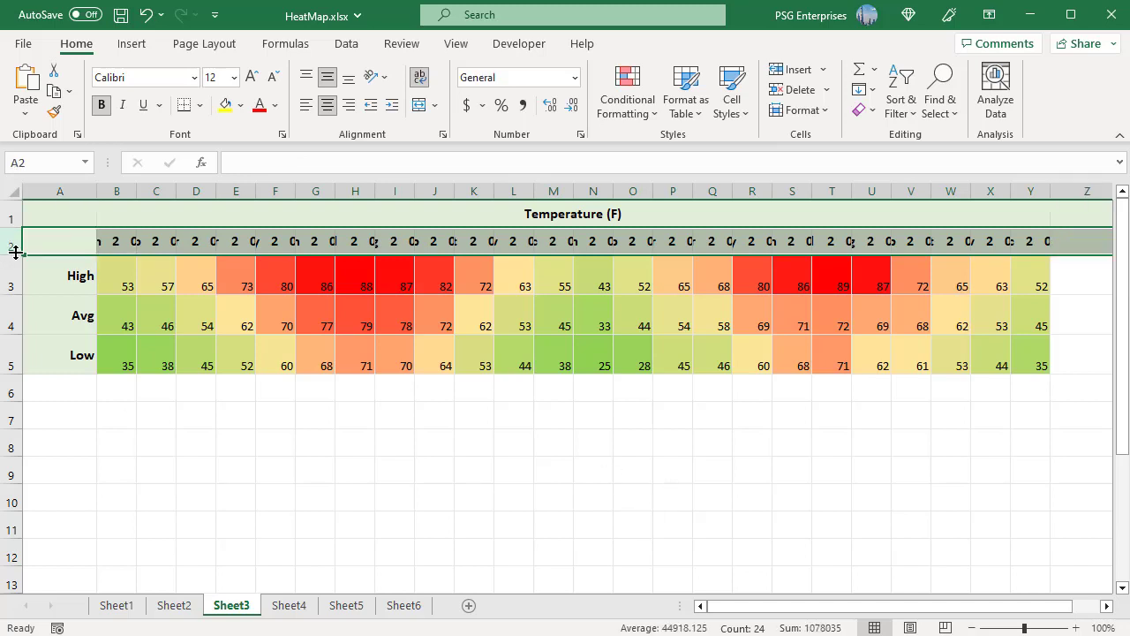
left_click_drag(15, 252, 16, 274)
double_click(16, 274)
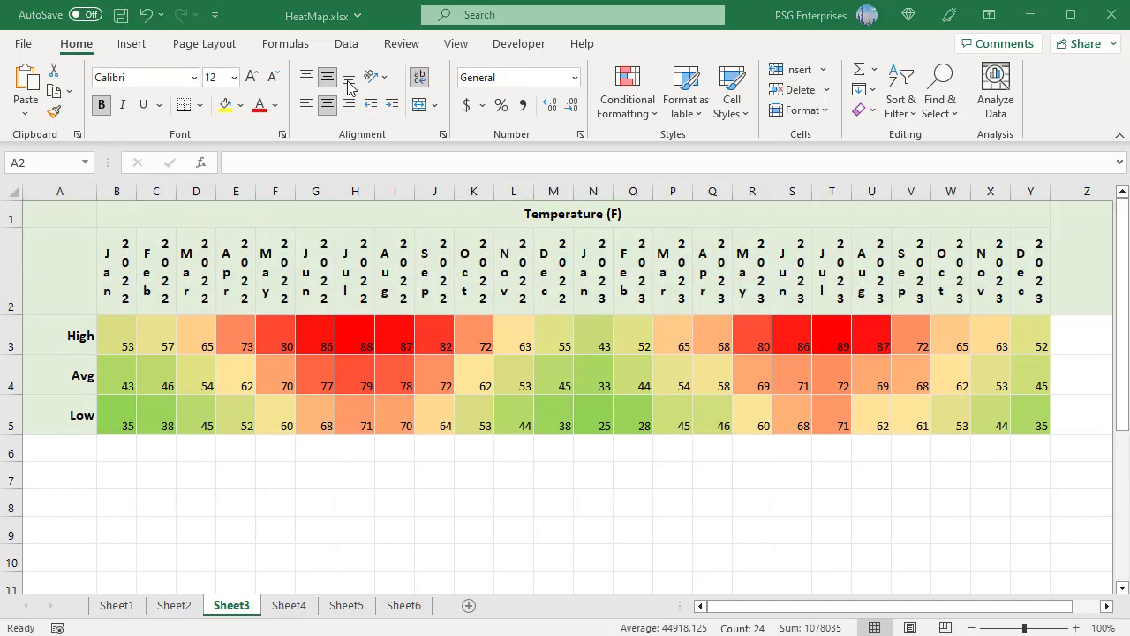
left_click(349, 84)
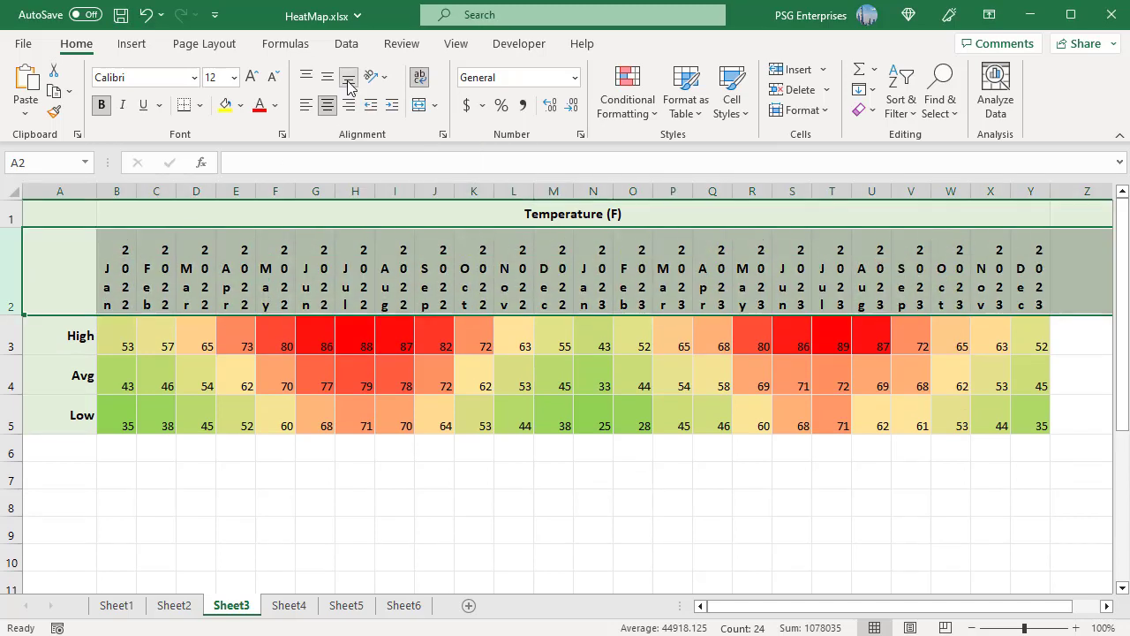
Insert a check box form control on Sheet4 and place it in D7, right beside the Show Heat Map label.
left_click(593, 535)
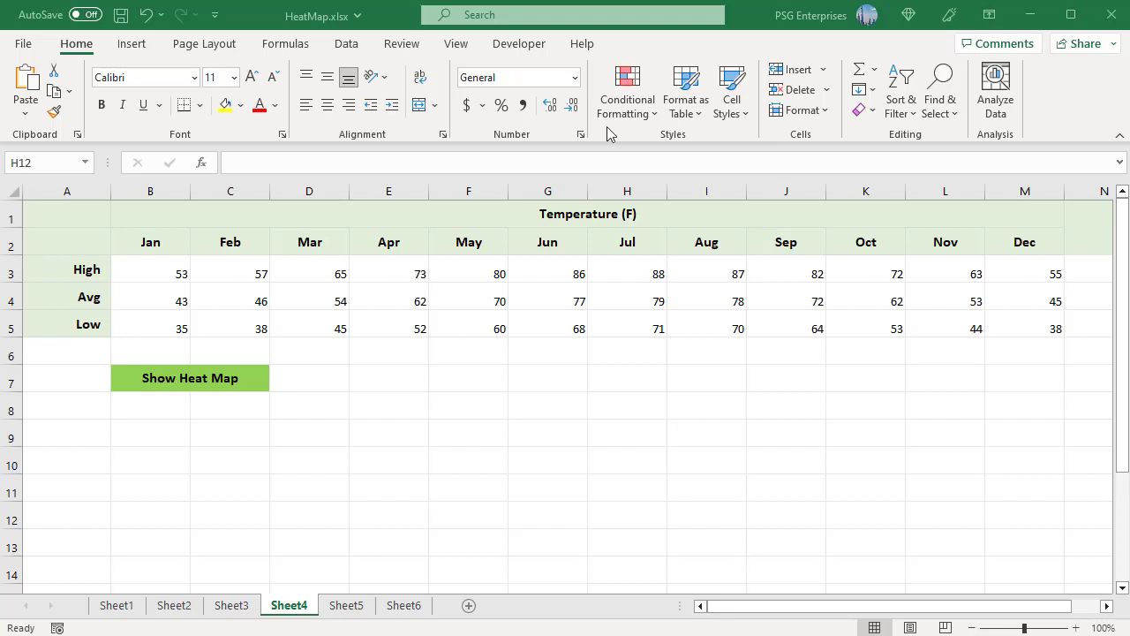
left_click(514, 44)
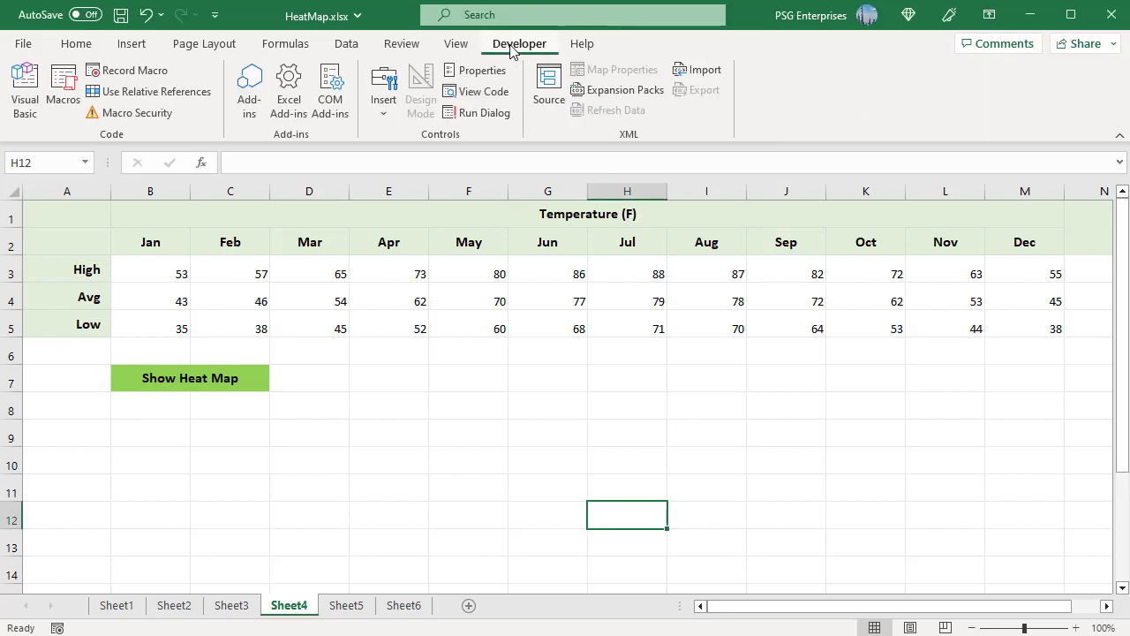
left_click(384, 117)
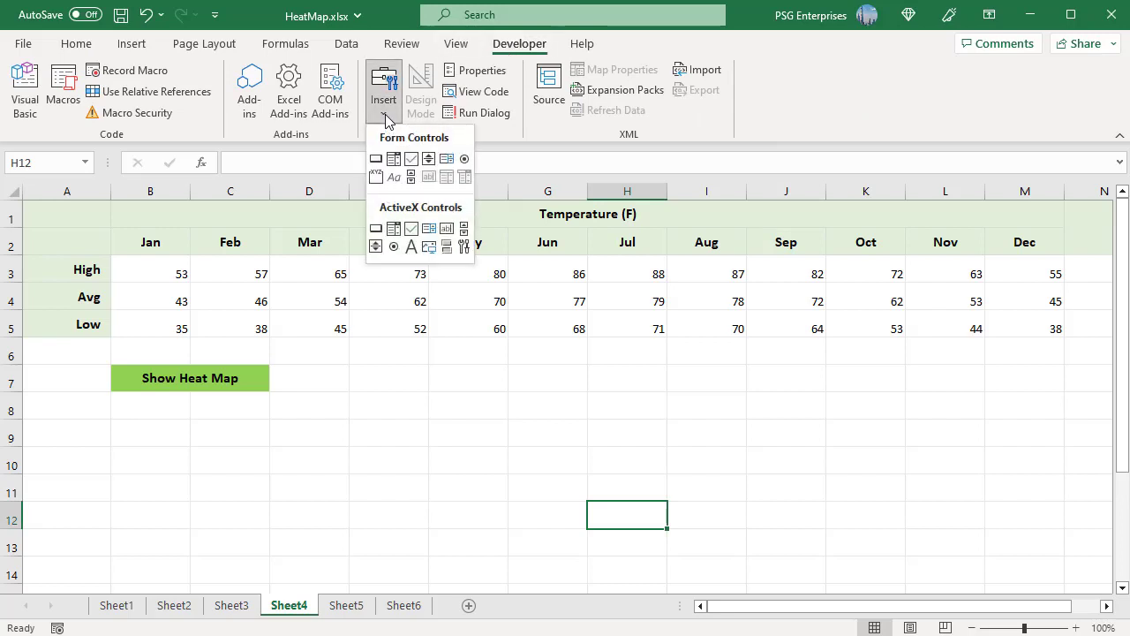
left_click(411, 163)
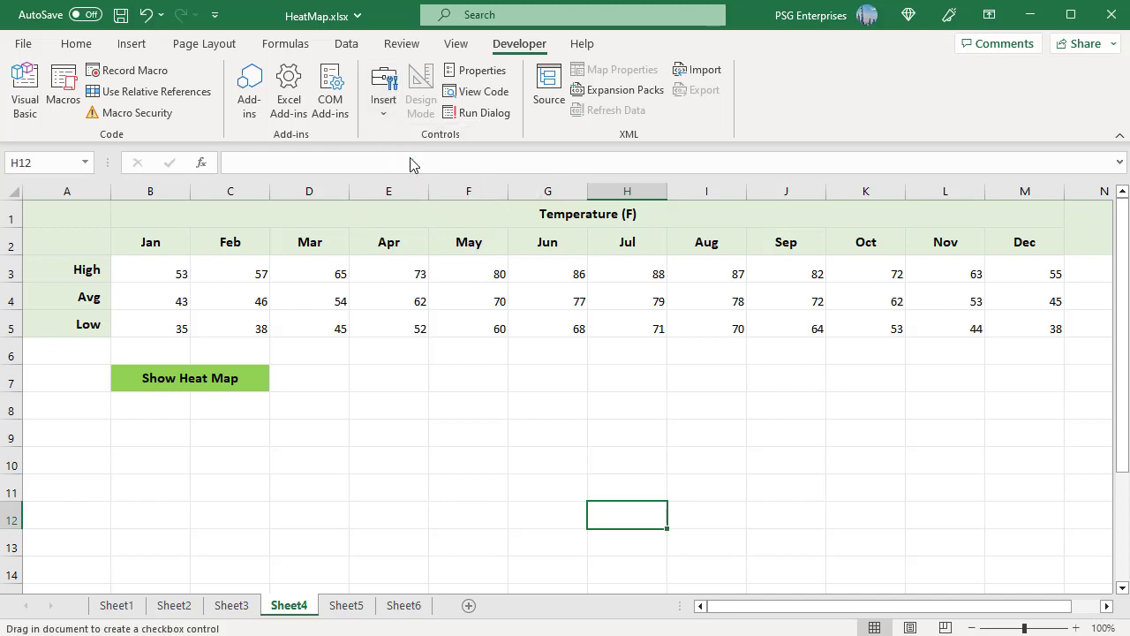
left_click(284, 378)
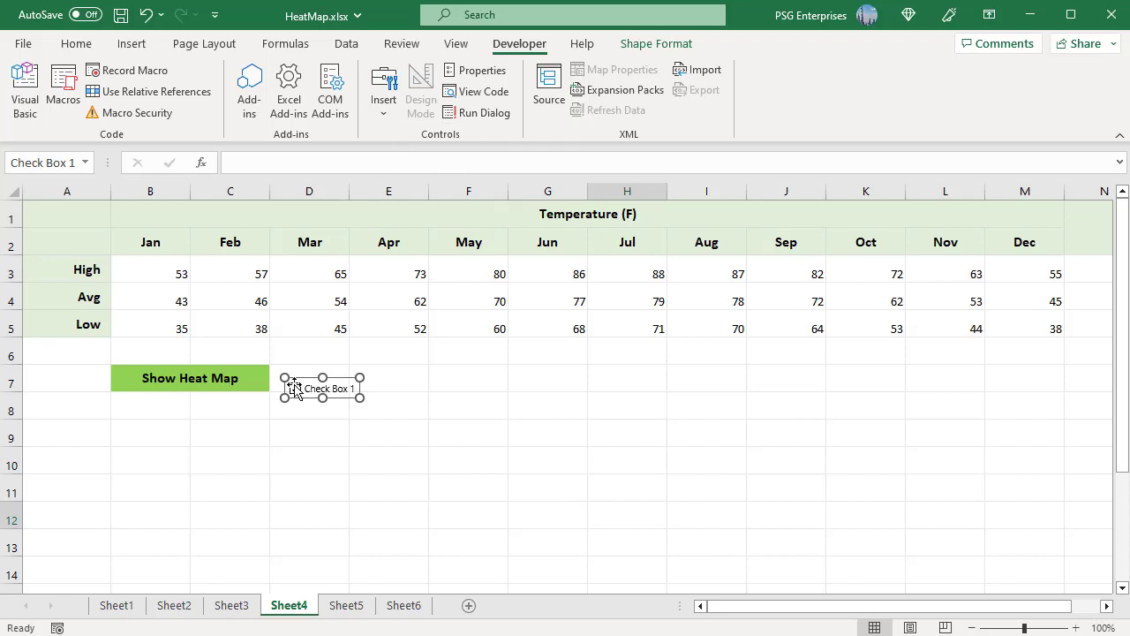
left_click_drag(297, 386, 282, 377)
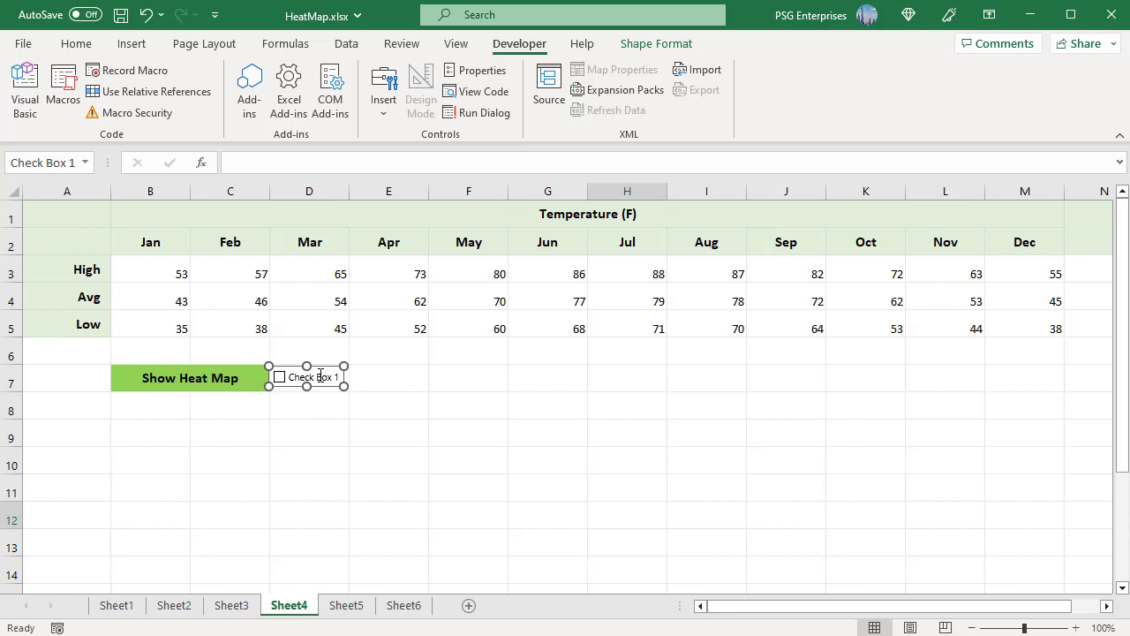
Delete the caption text of the check box so only the box itself remains.
right_click(307, 379)
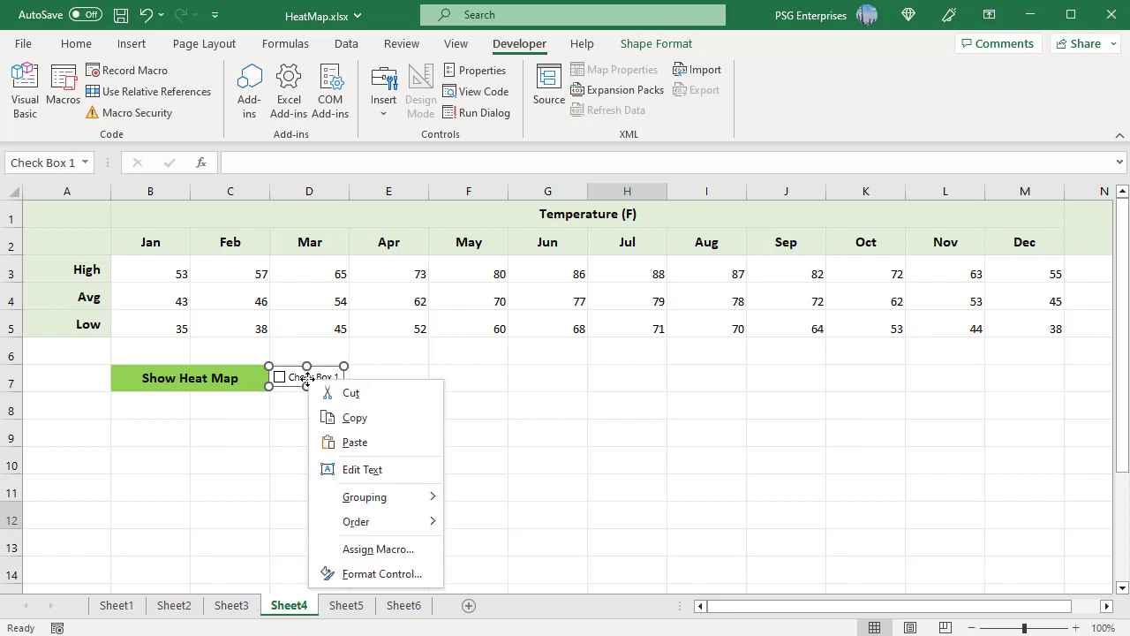
left_click(348, 469)
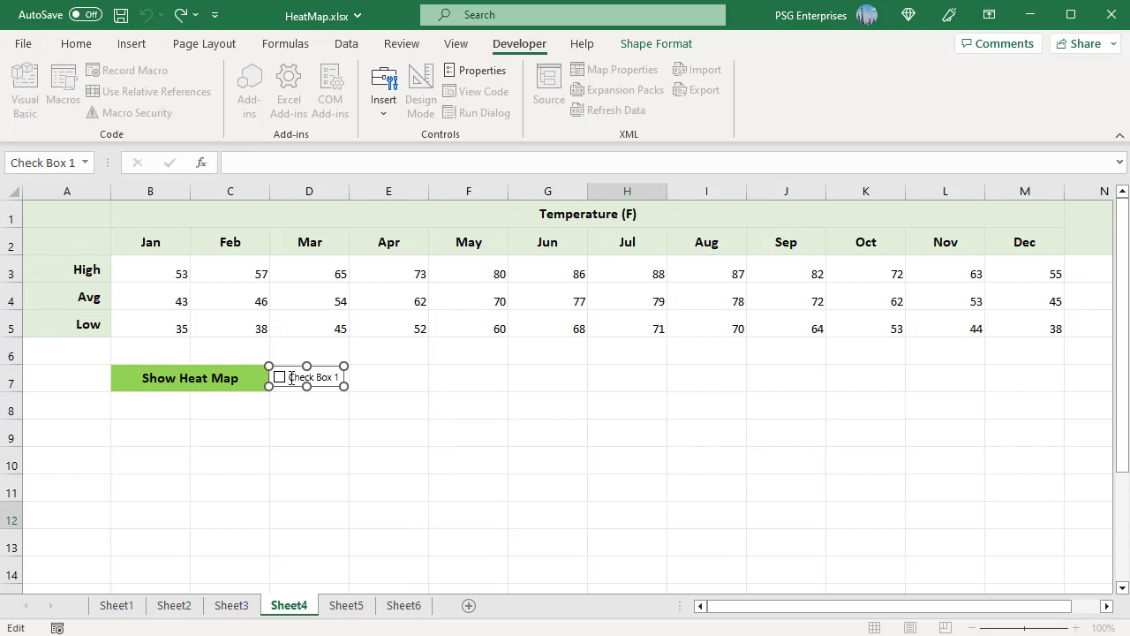
left_click_drag(289, 377, 349, 375)
key("BackSpace")
left_click(429, 530)
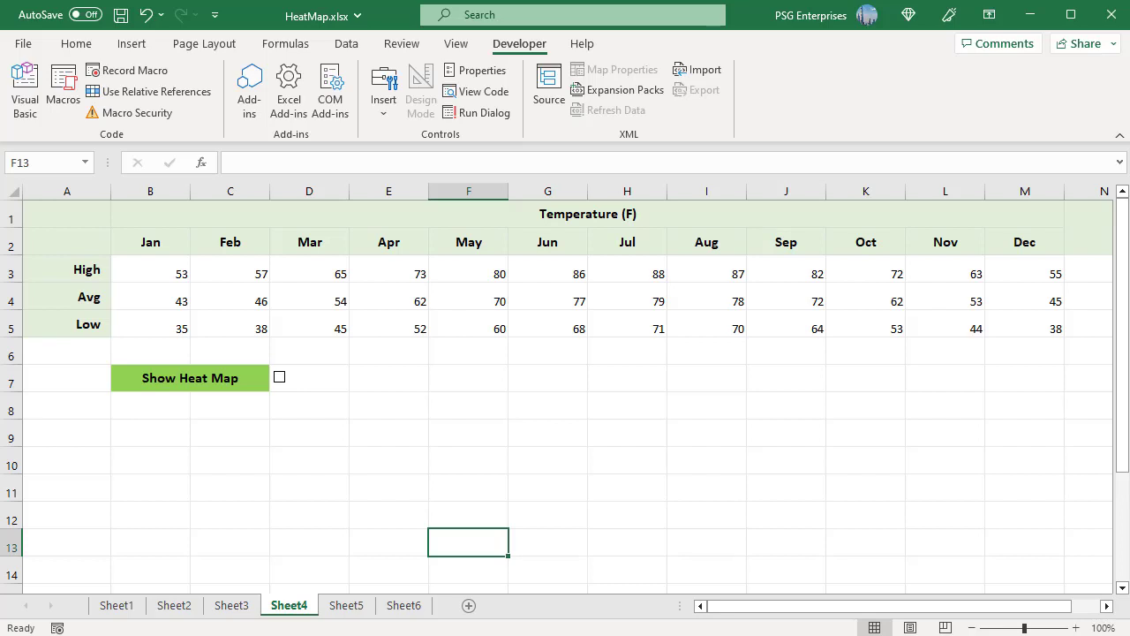
Link the check box beside Show Heat Map to cell $E$7.
left_click(284, 383, "ctrl")
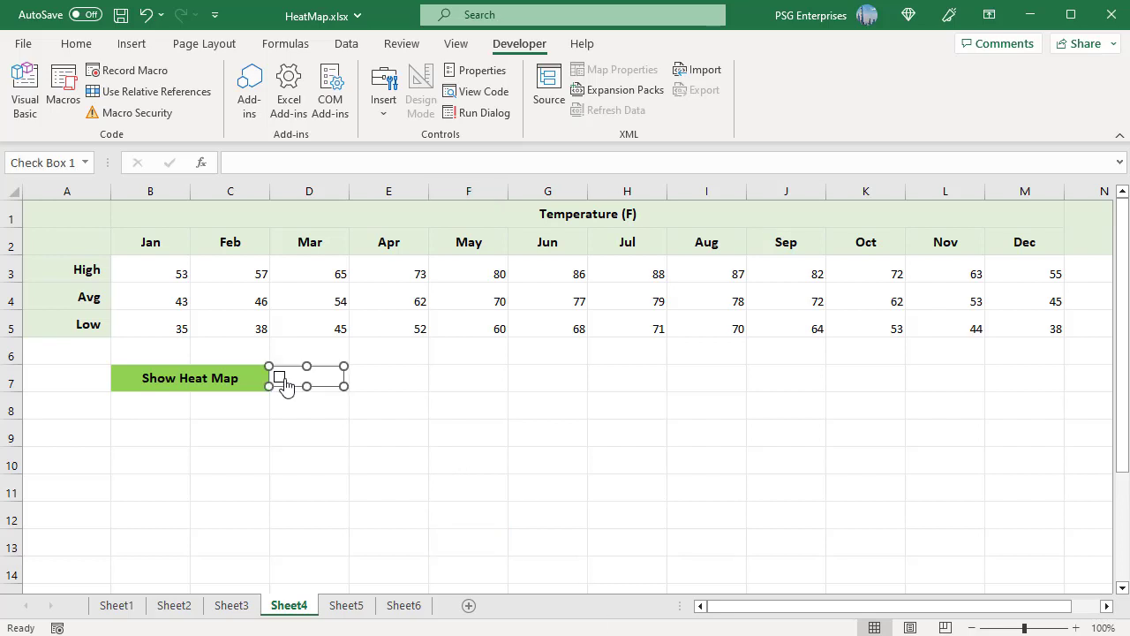
right_click(283, 380)
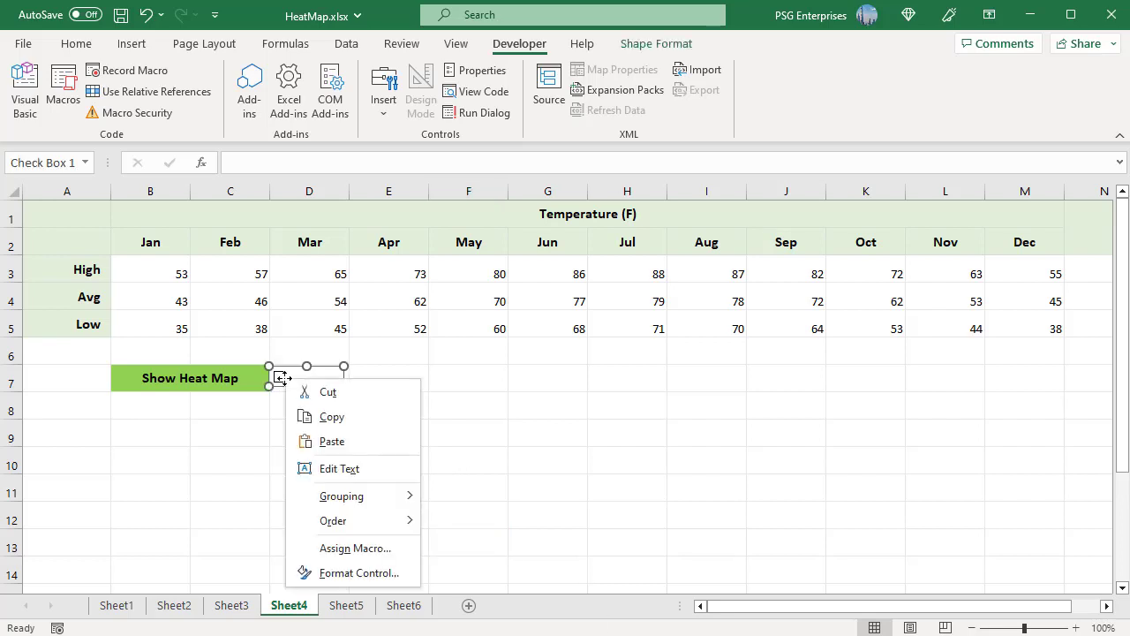
left_click(374, 573)
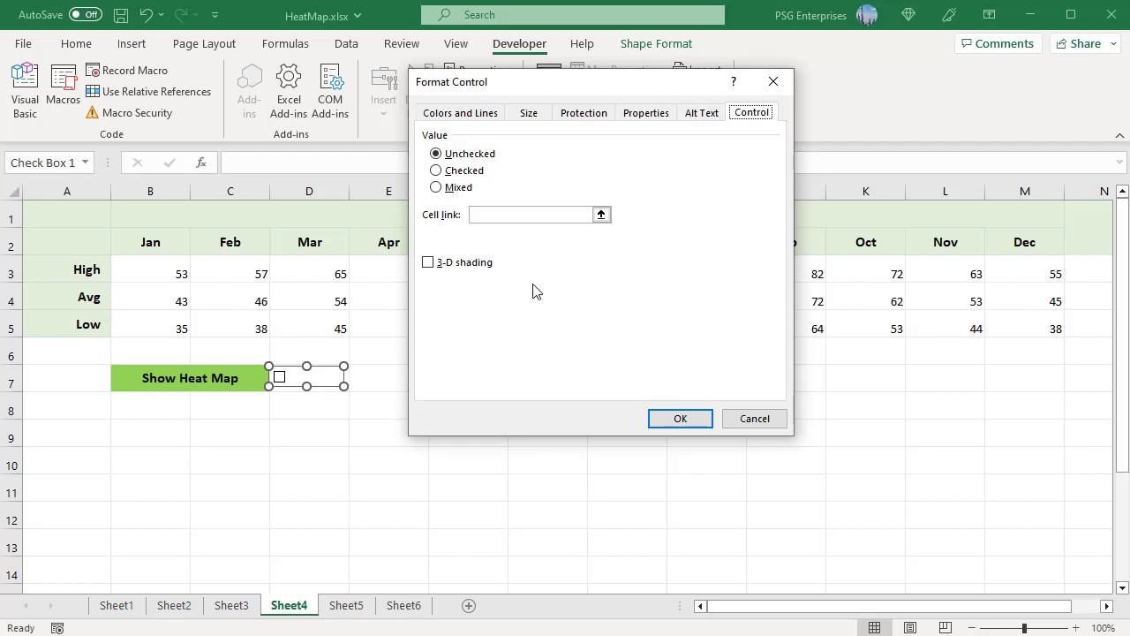
left_click(516, 216)
left_click(516, 216)
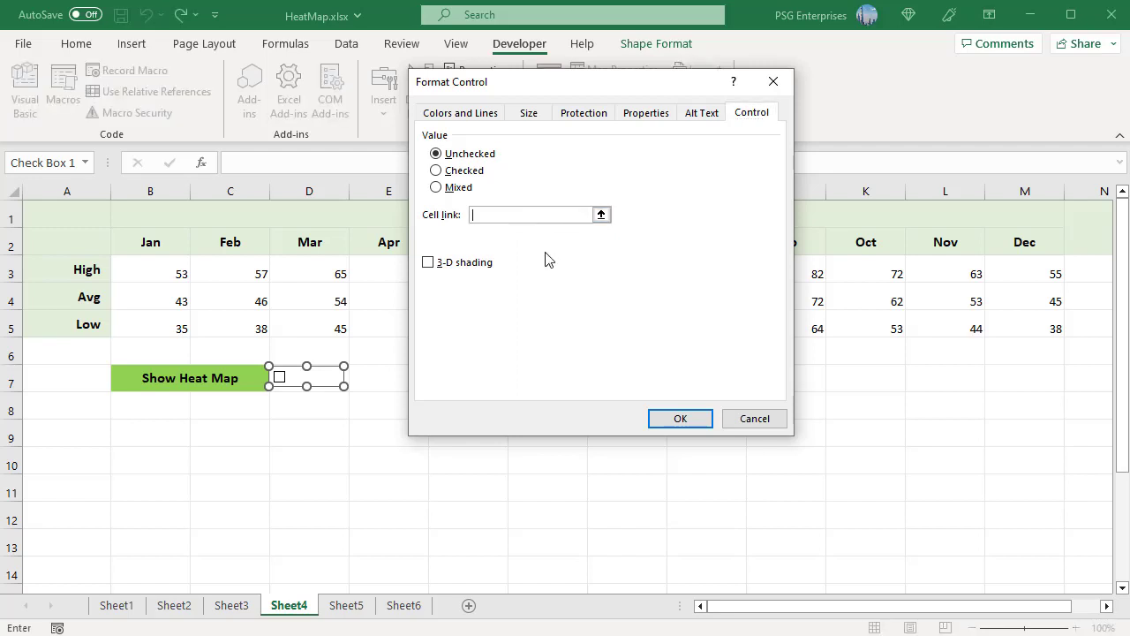
type("$E$7")
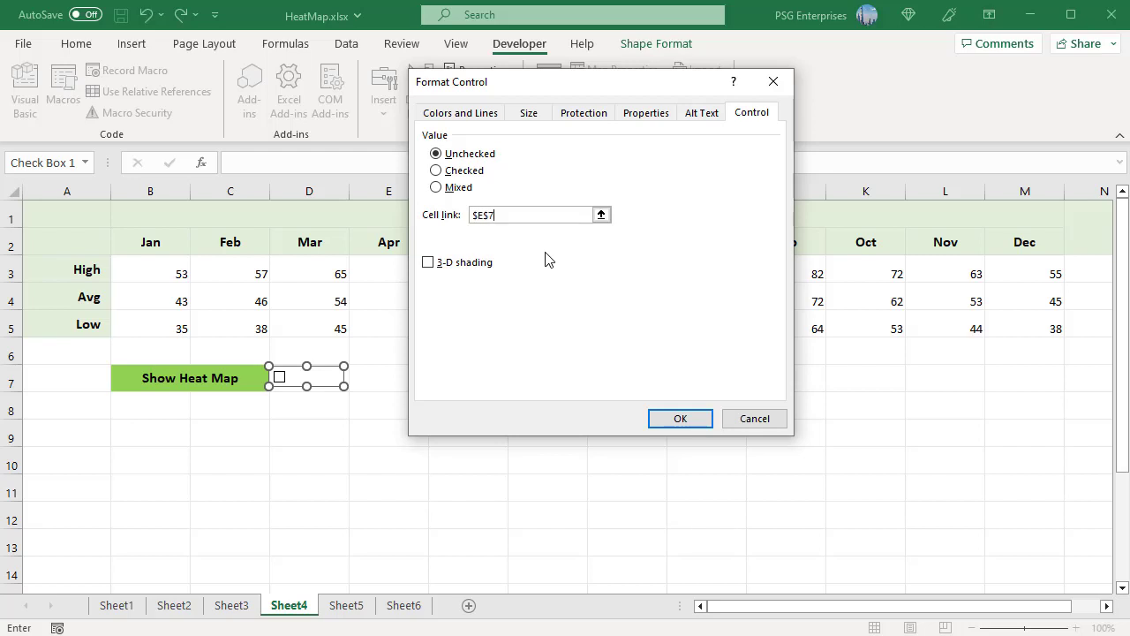
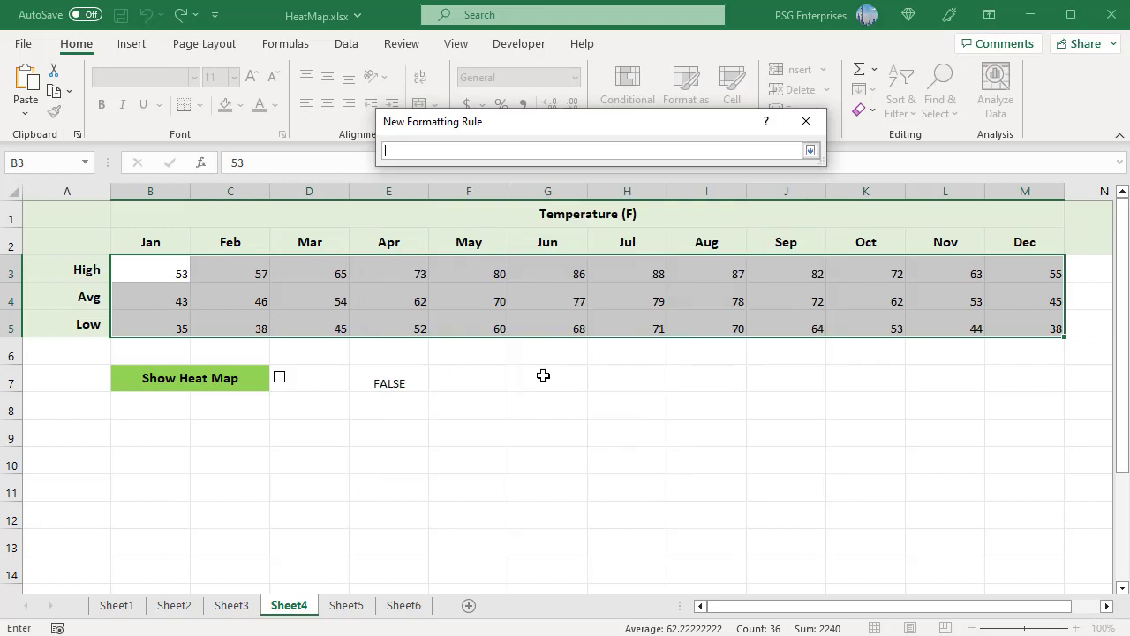
Set the color scale rule's minimum formula to =IF($E$7=TRUE, MIN($B$3:$M$5), FALSE) and its midpoint formula to =IF($E$7=TRUE, AVERAGE($B$3:$M$5), FALSE).
type("=IF($E$7=TRUE, MIN($B$3:$M$5), FALSE)")
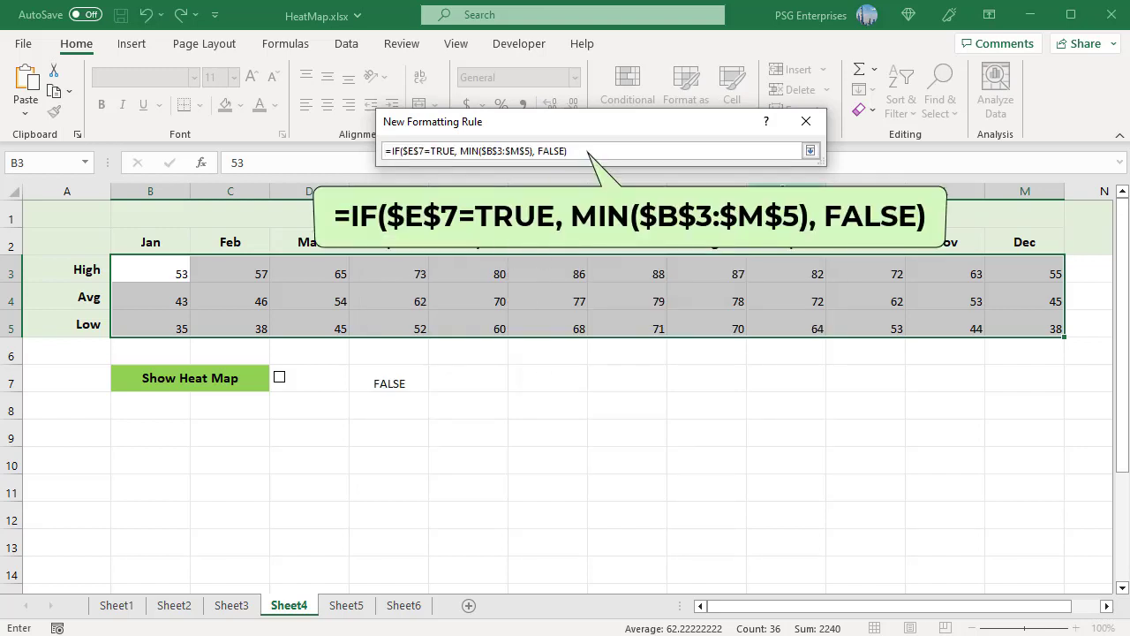
left_click(810, 152)
left_click(678, 377)
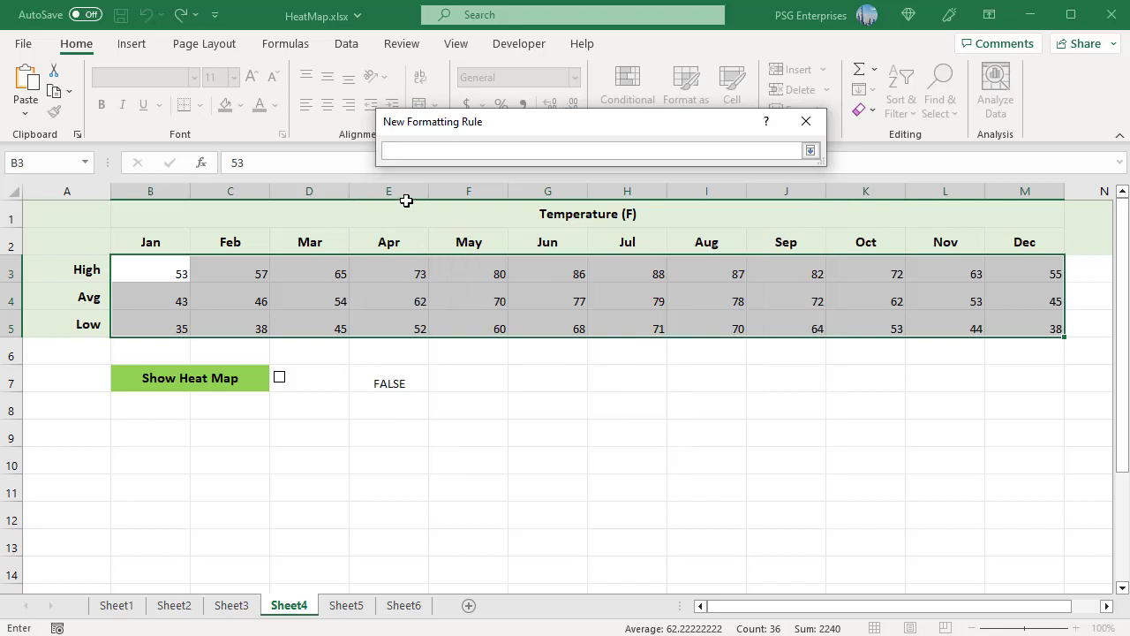
type("=IF($E$7=TRUE, AVERAGE($B$3:$M$5), FALSE)")
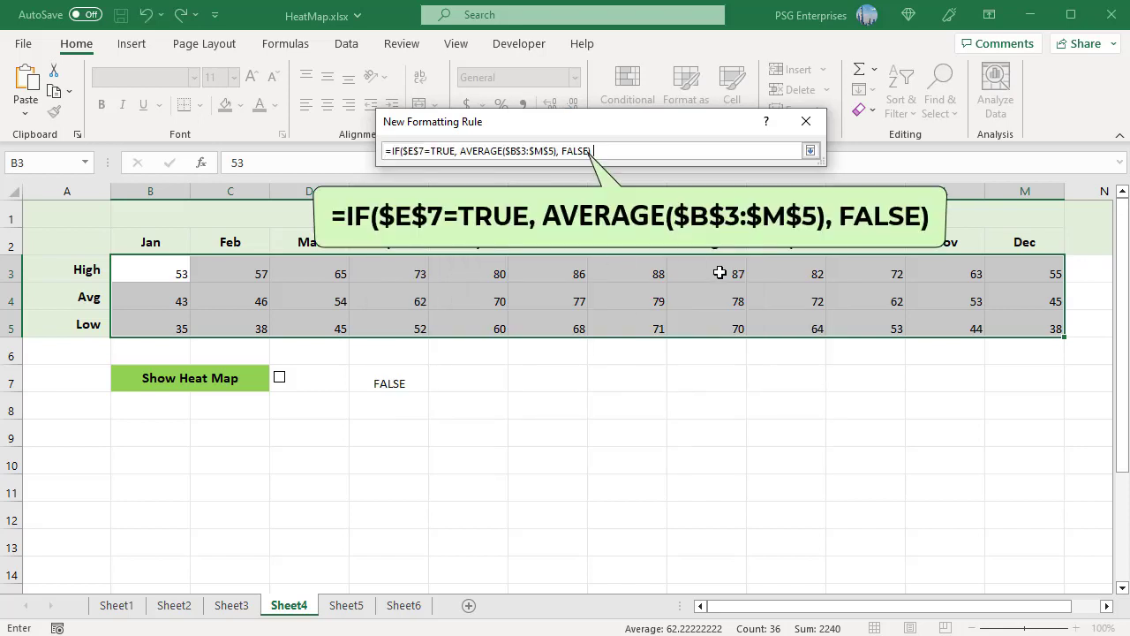
left_click(810, 152)
Set the color scale rule's maximum formula to =IF($E$7=TRUE, MAX($B$3:$M$5), FALSE).
left_click(800, 377)
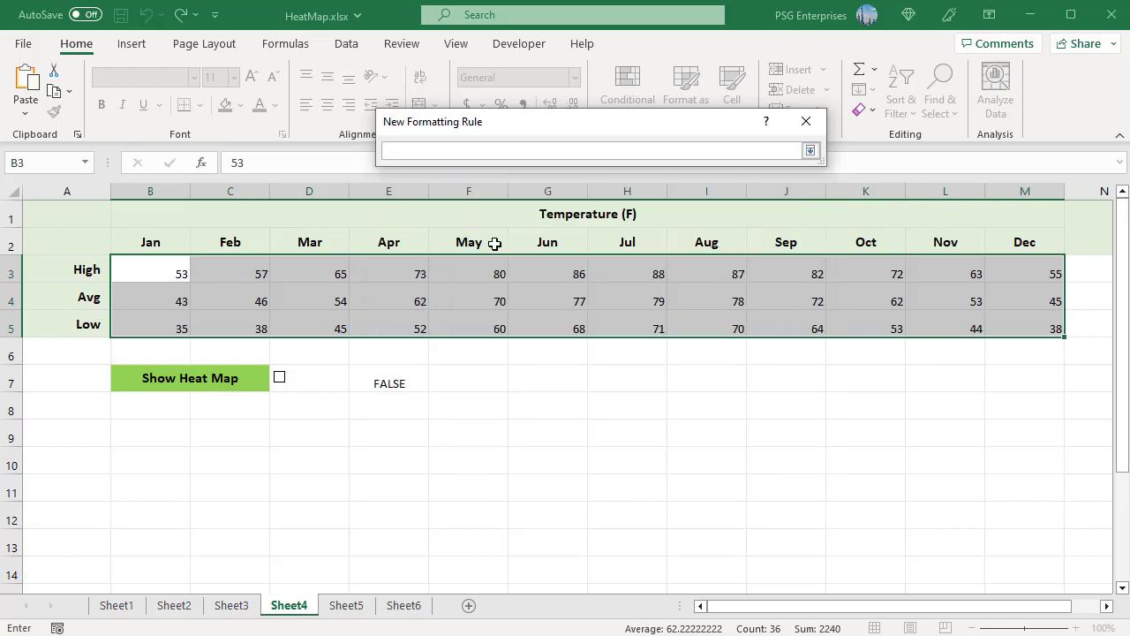
type("=IF($E$7=TRUE, MAX($B$3:$M$5), FALSE)")
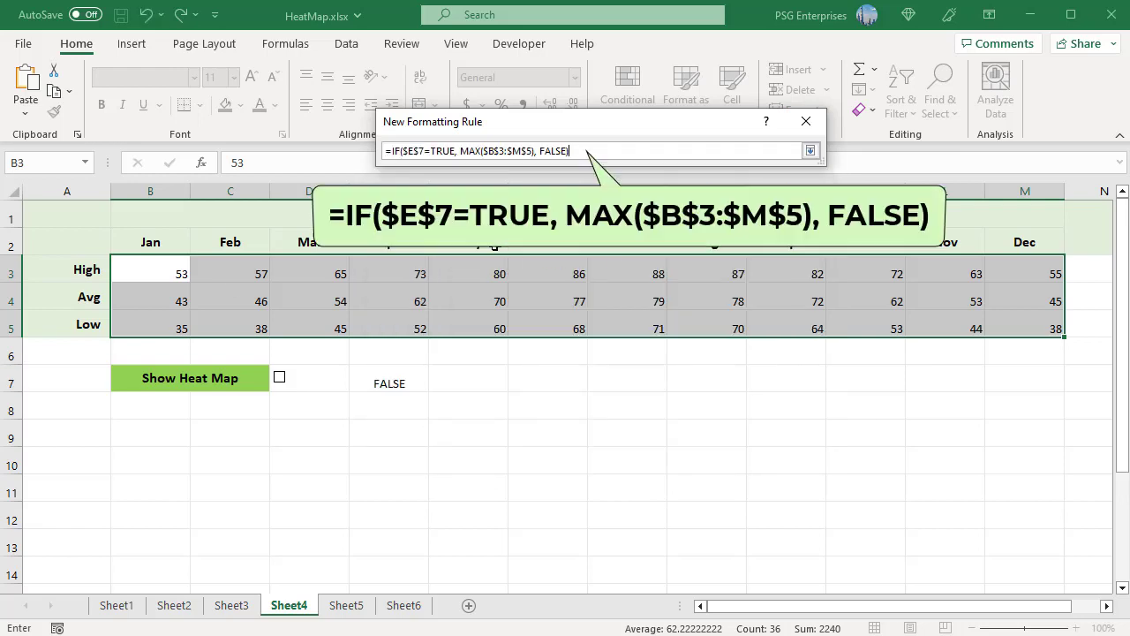
left_click(810, 152)
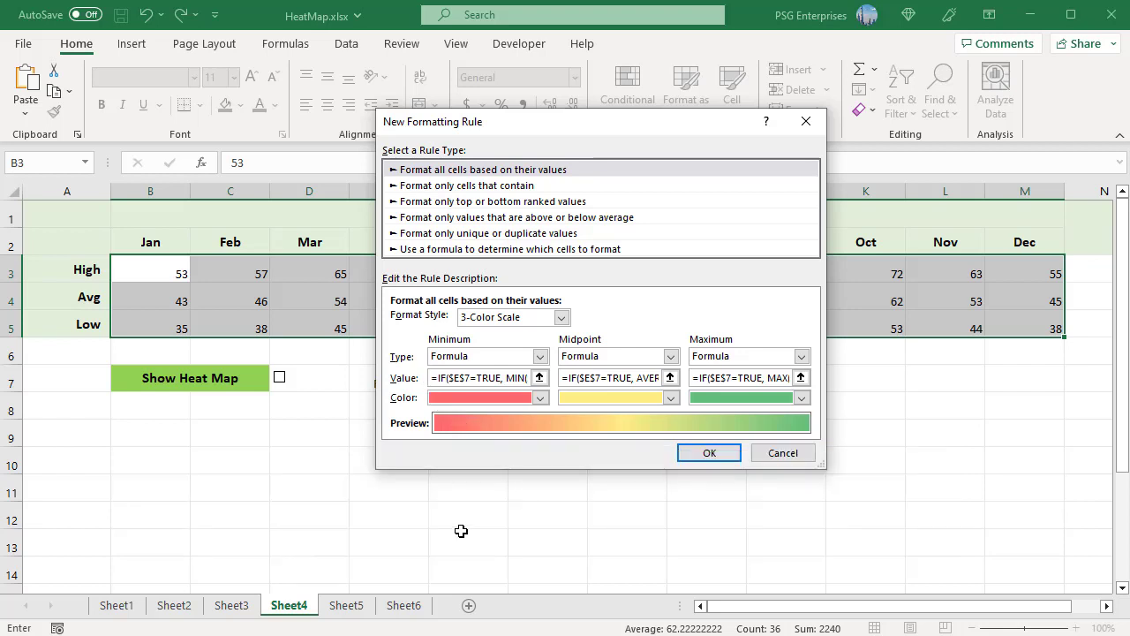
Color the scale light blue for minimum, light gray for midpoint and red for maximum, and apply the rule to B3:M5.
left_click(539, 398)
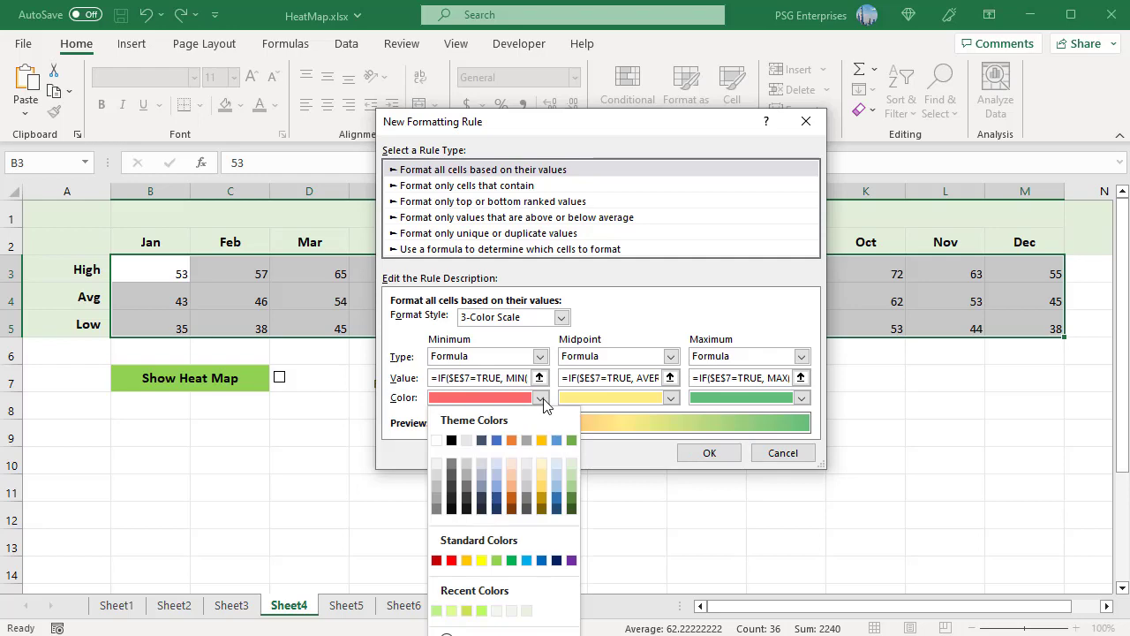
left_click(552, 475)
left_click(671, 398)
left_click(567, 461)
left_click(801, 398)
left_click(714, 561)
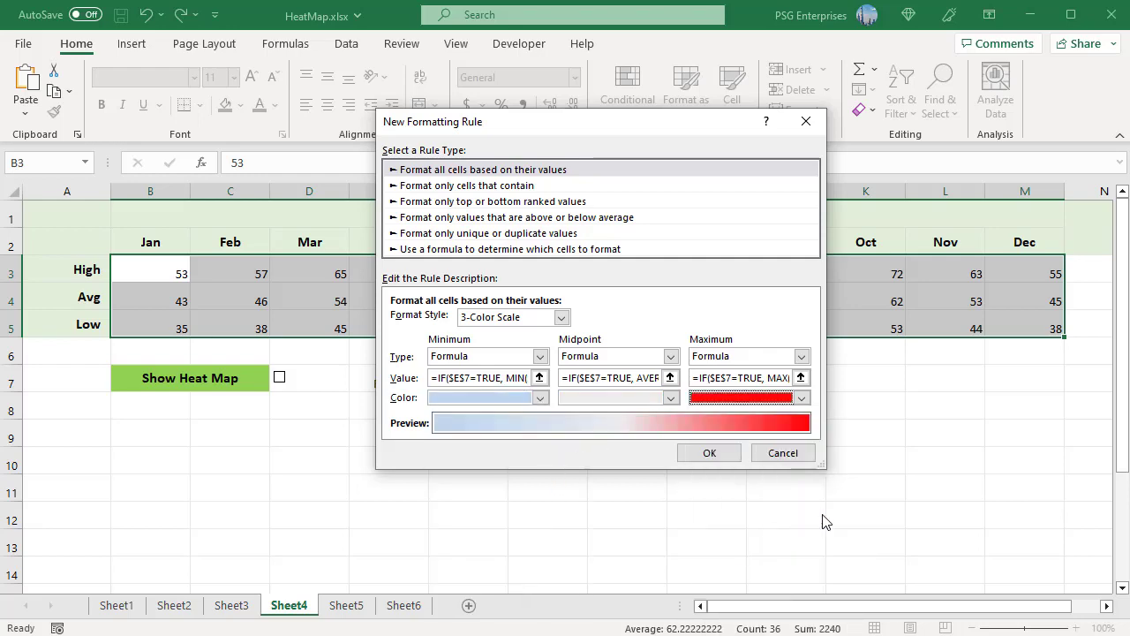
left_click(709, 452)
Test the Show Heat Map check box by turning it on and off again.
left_click(547, 466)
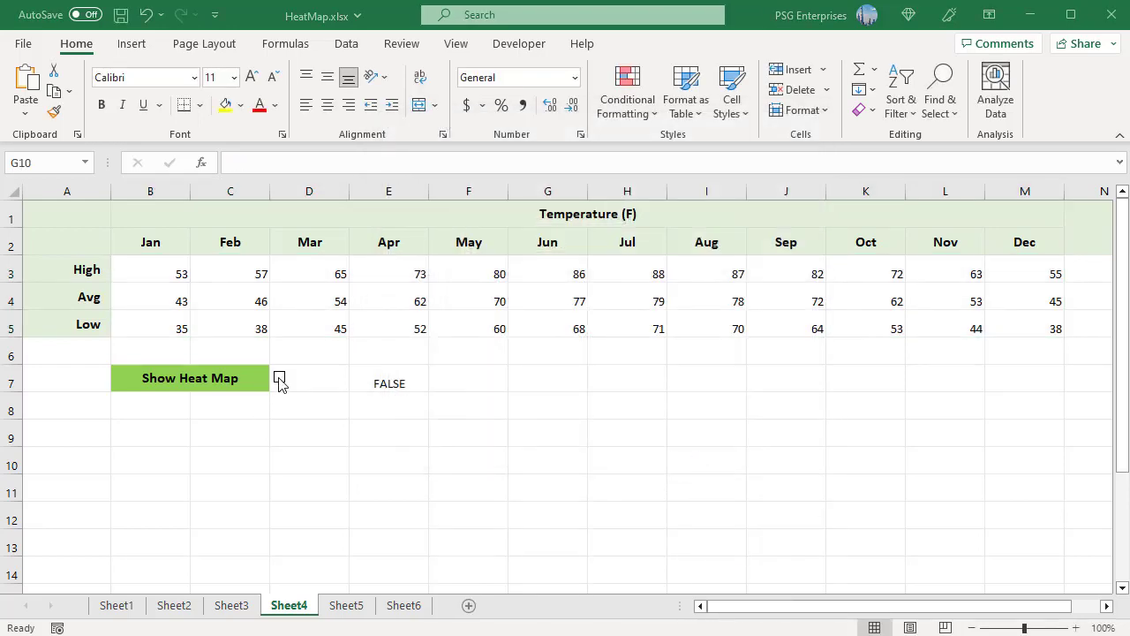
left_click(279, 380)
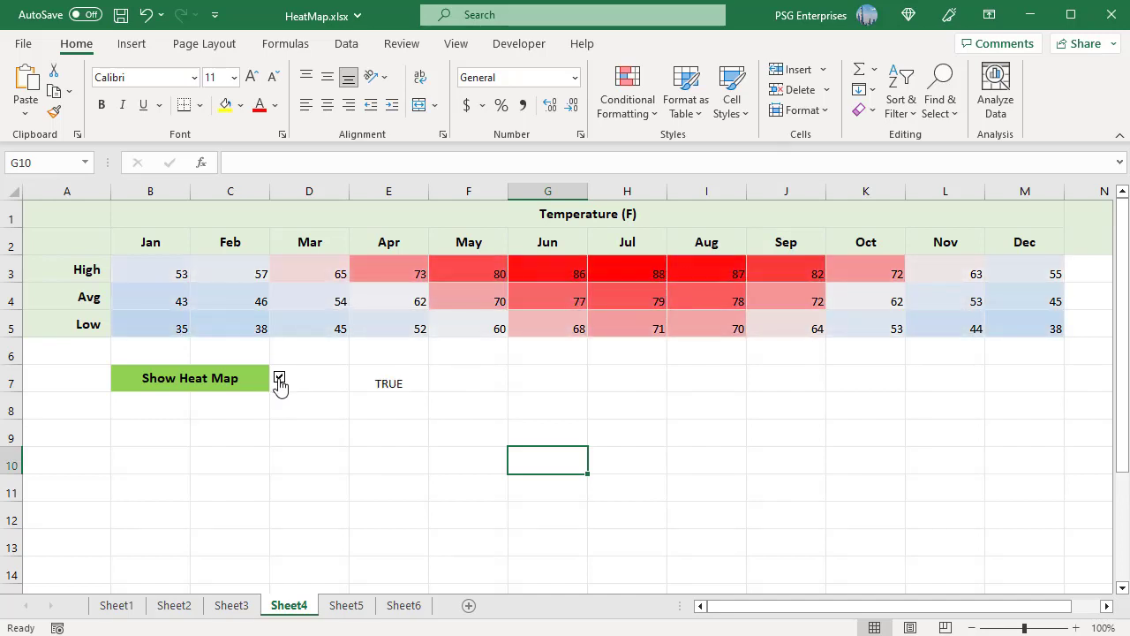
left_click(279, 380)
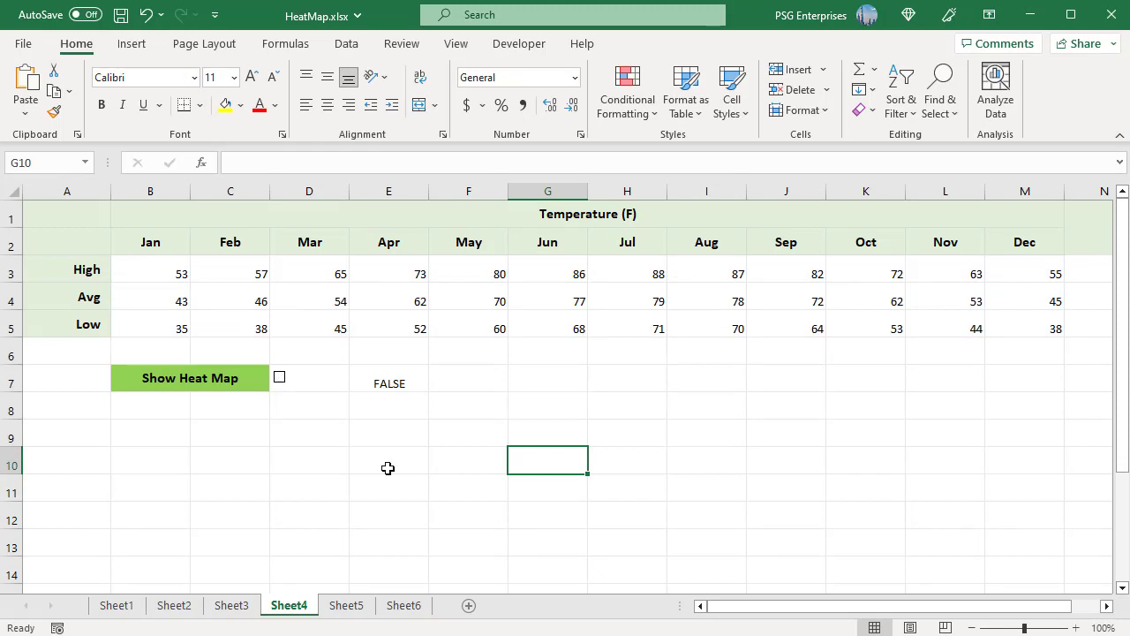
Hide the linked value in E7 by applying the custom number format ;;;.
left_click(390, 386)
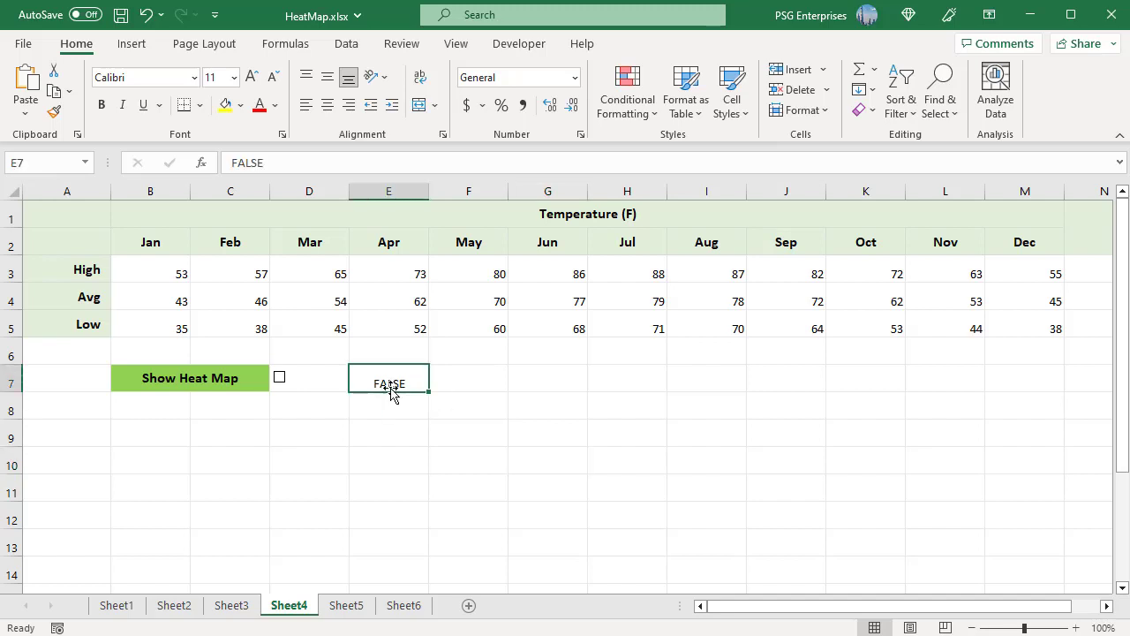
left_click(580, 134)
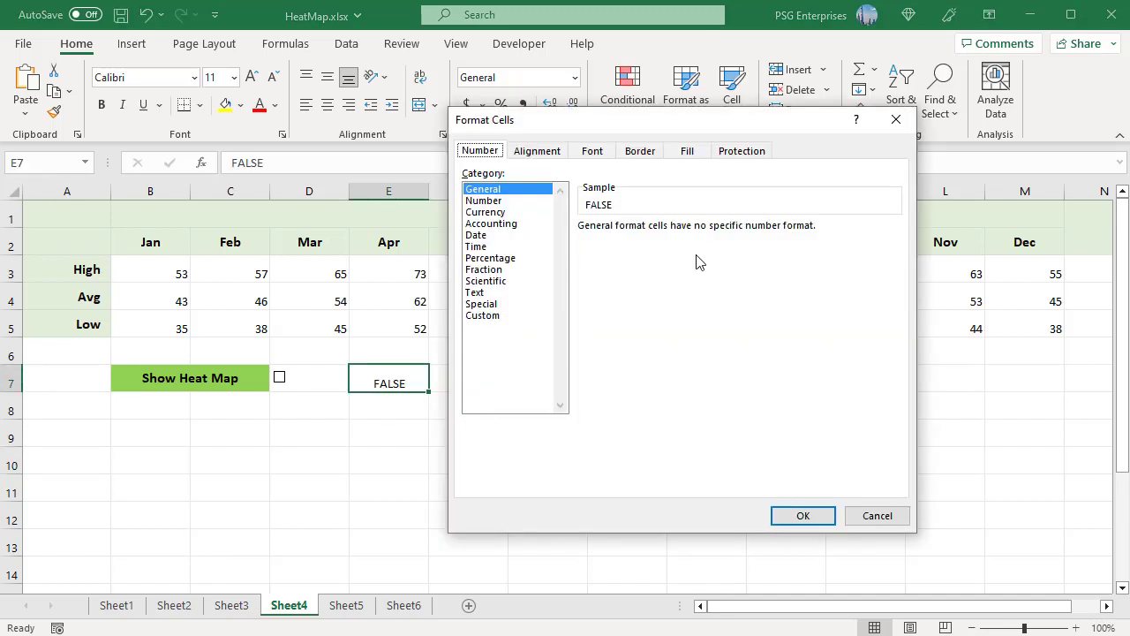
left_click(488, 316)
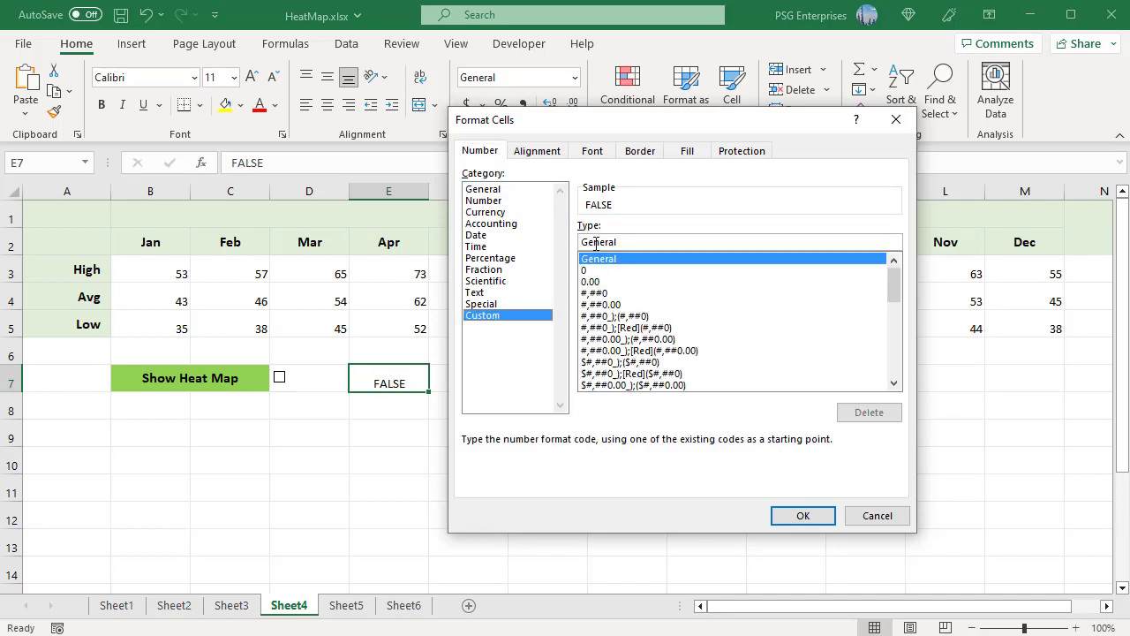
left_click_drag(633, 247, 580, 251)
type(";;;")
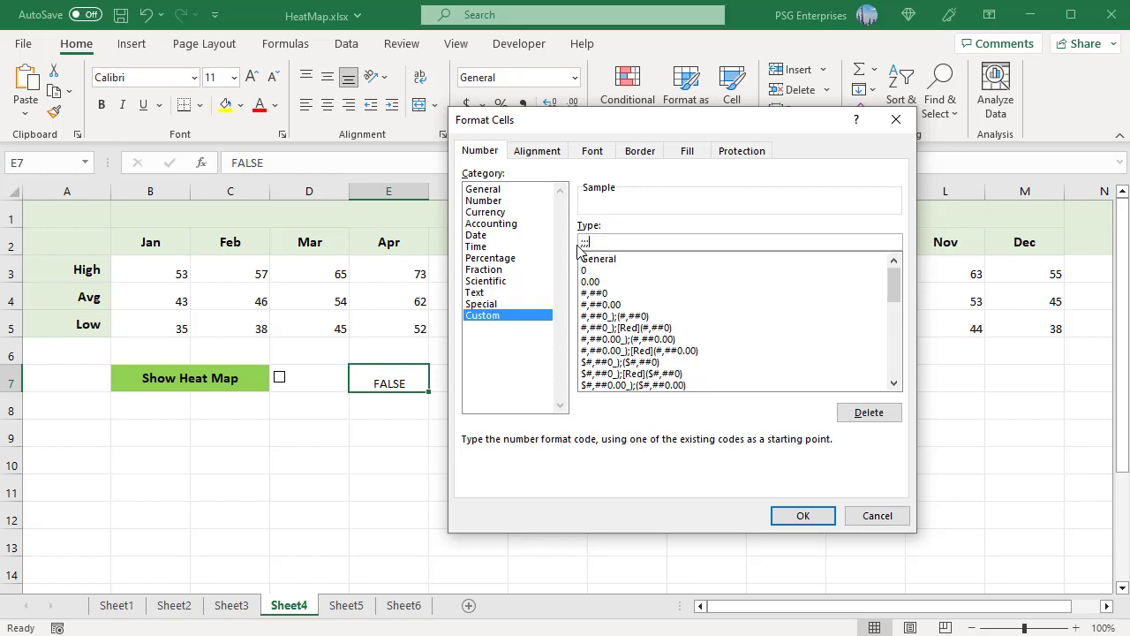
left_click(788, 517)
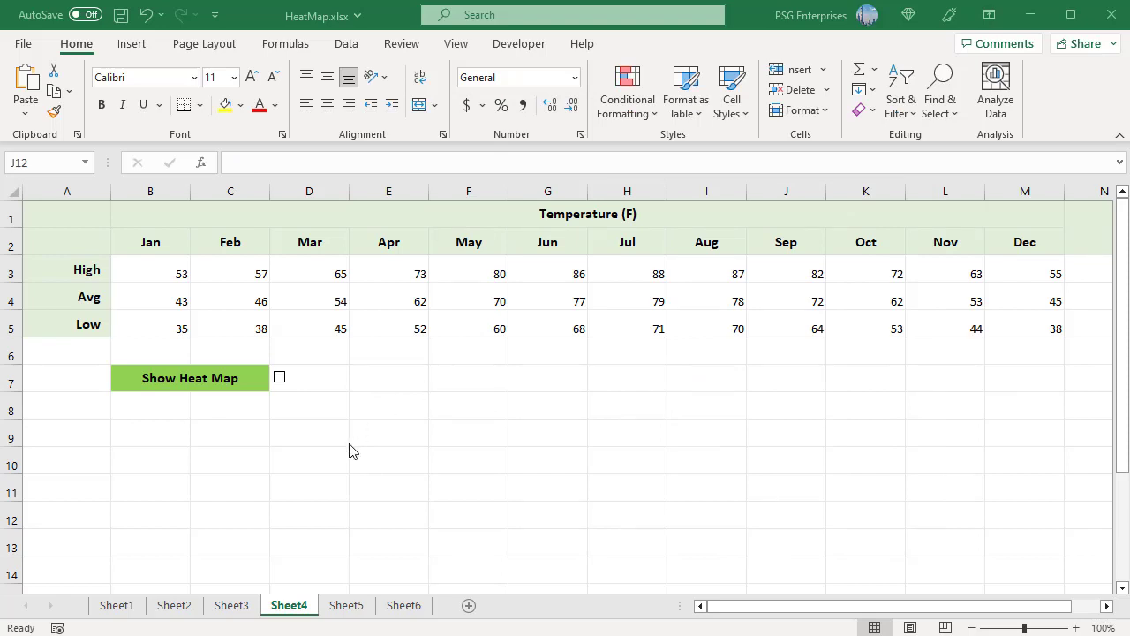
Toggle the Show Heat Map check box once more to test it with the linked cell's value hidden.
left_click(279, 377)
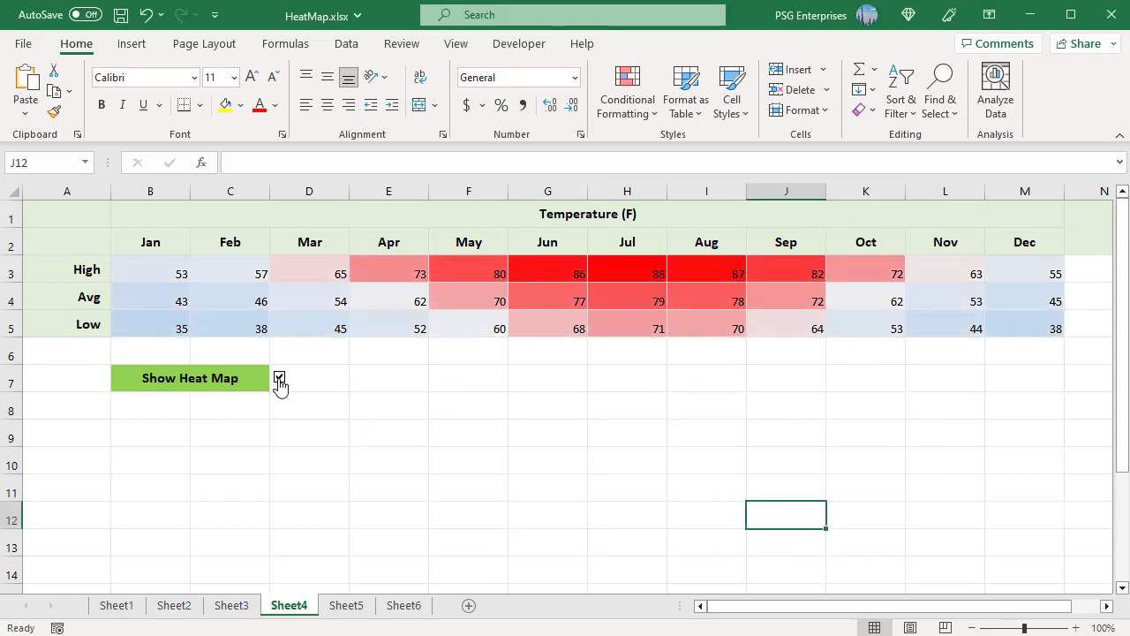
left_click(279, 379)
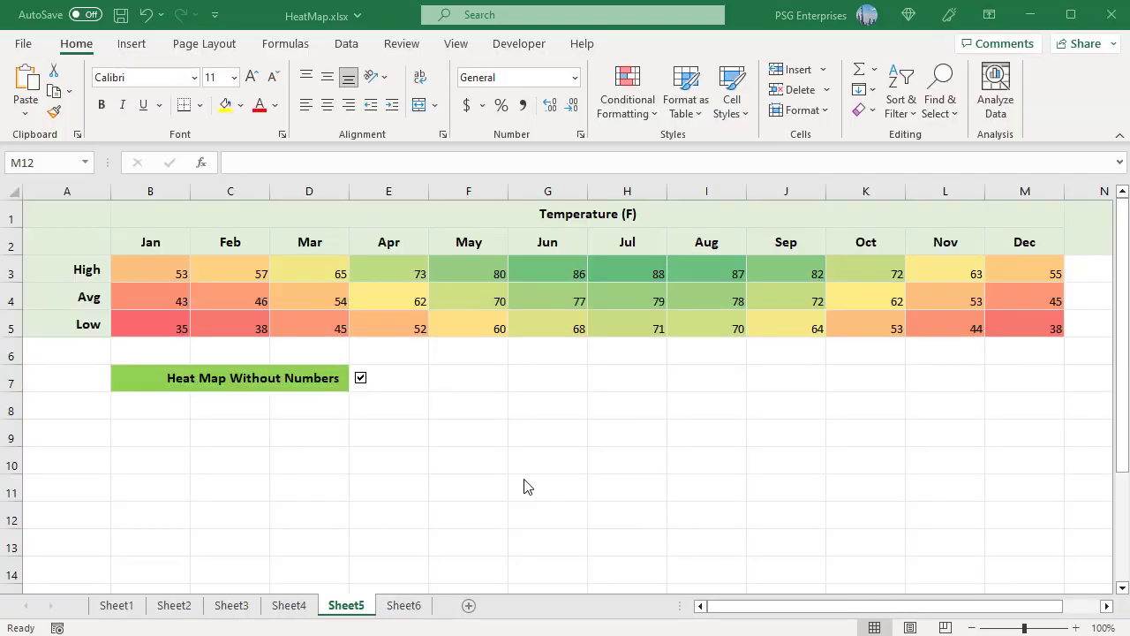
Turn off the Heat Map Without Numbers check box and create a formula-based formatting rule for B3:M5 with =IF($F$7=TRUE, TRUE, FALSE).
left_click(360, 377)
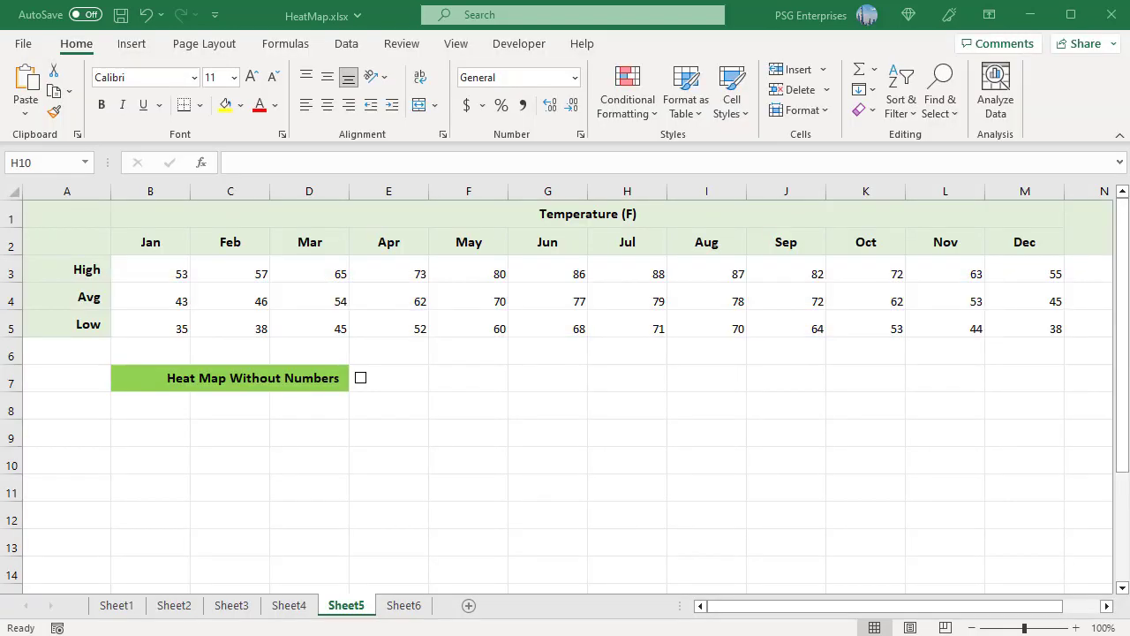
left_click(160, 276)
left_click_drag(160, 276, 1039, 330)
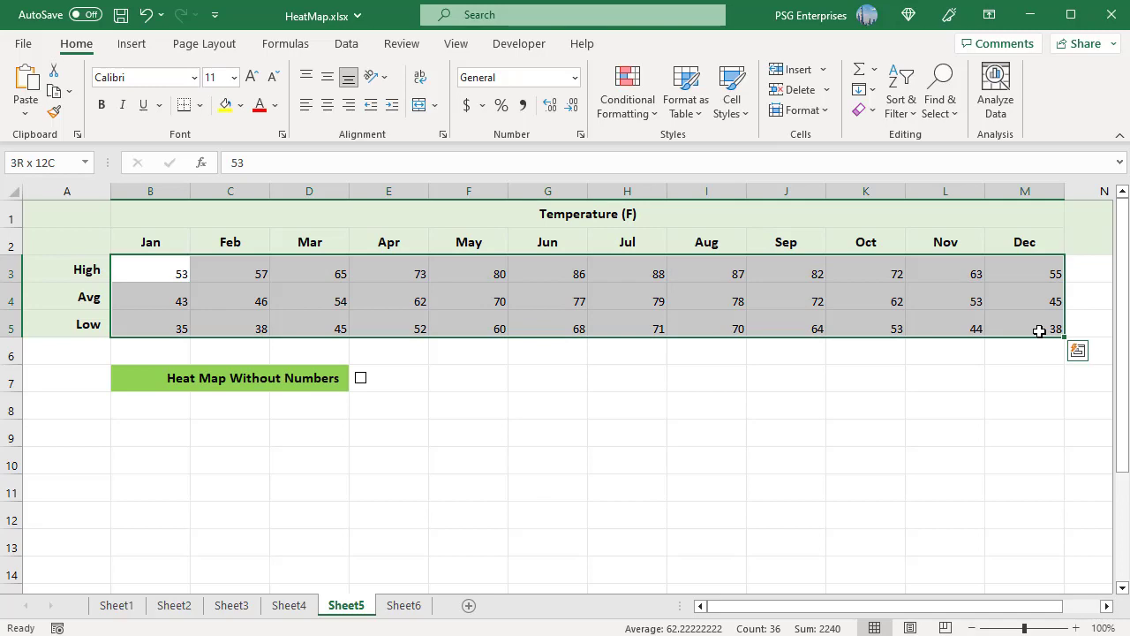
left_click(649, 114)
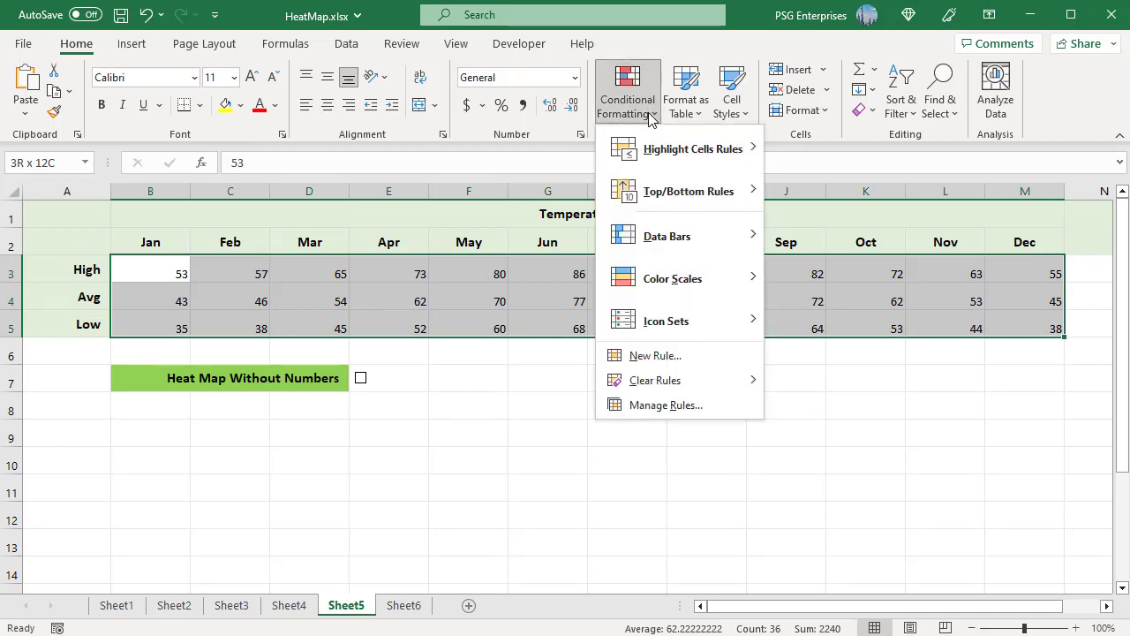
left_click(653, 356)
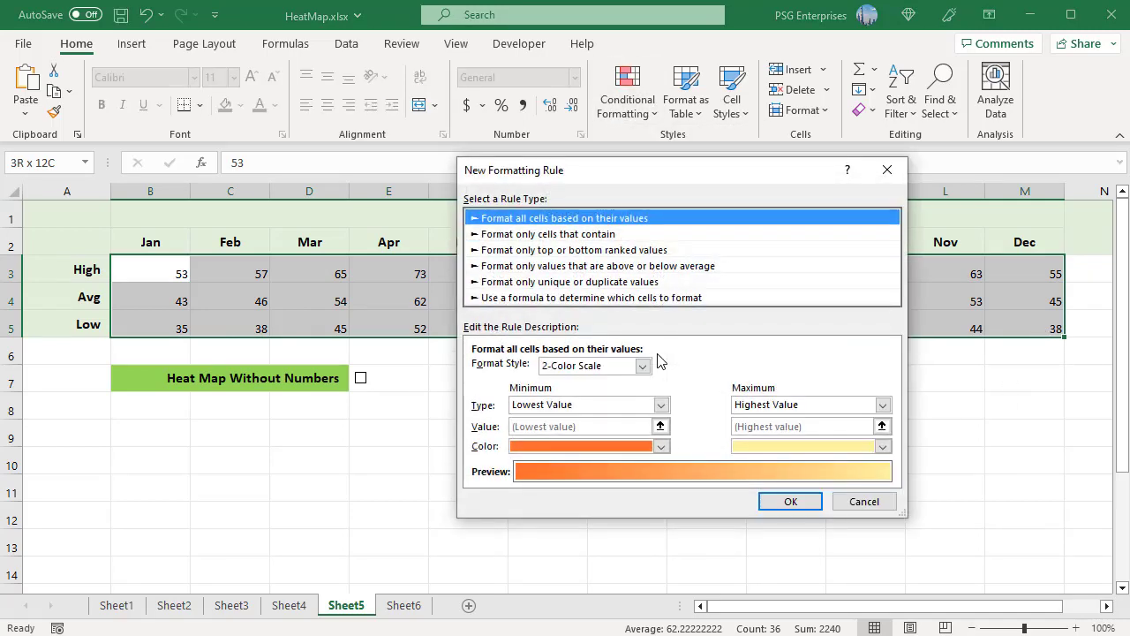
left_click(627, 301)
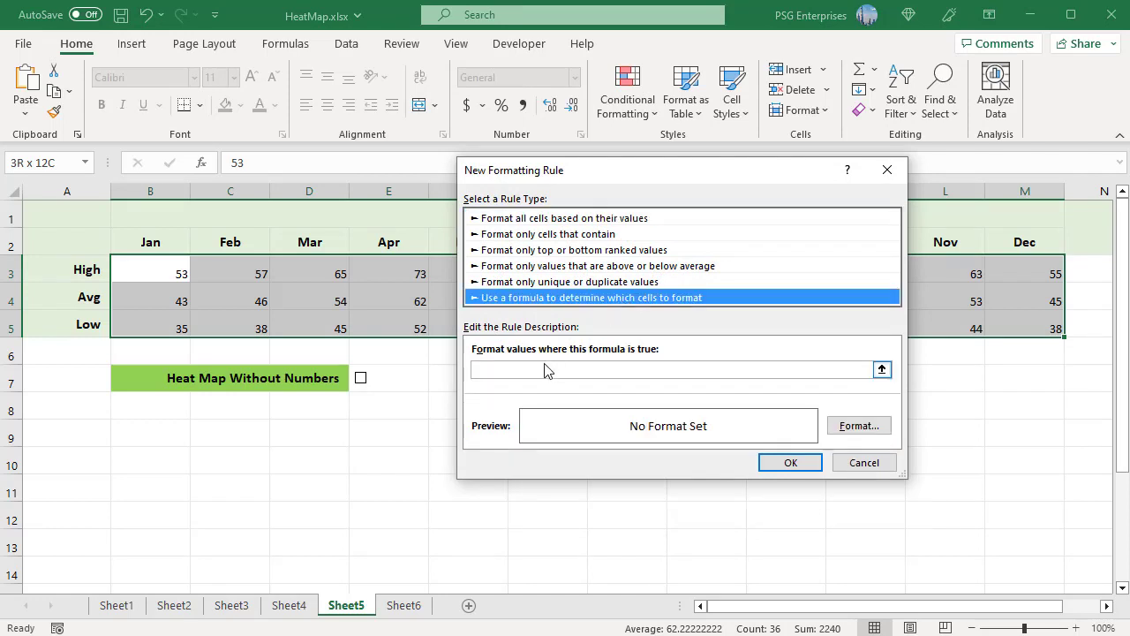
left_click(509, 370)
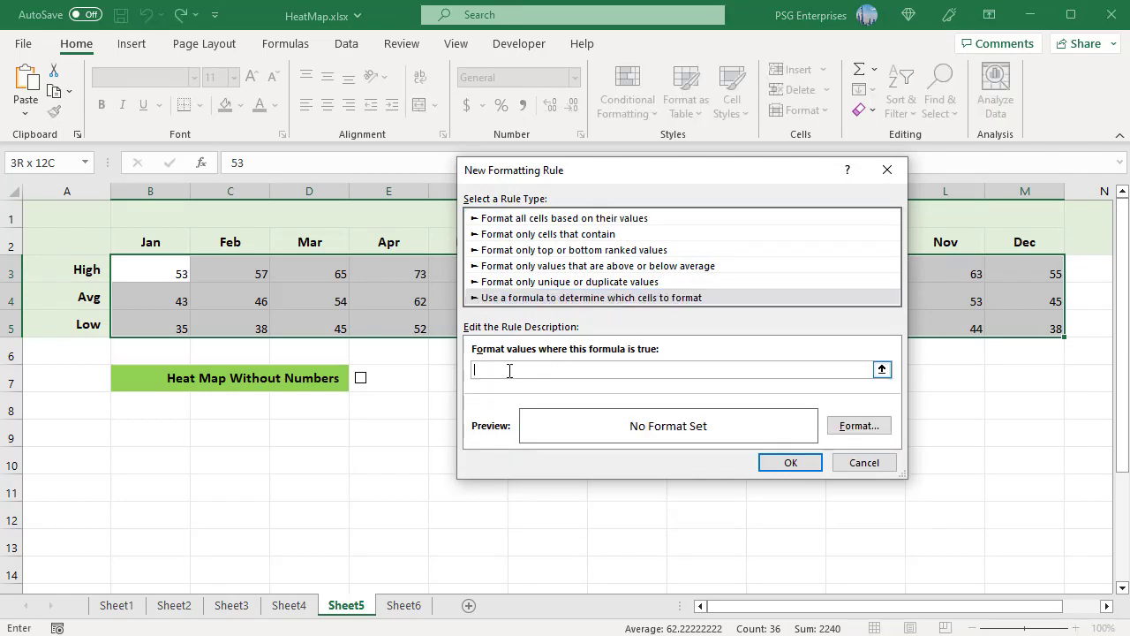
type("=IF($F$7=TRUE, TRUE, FALSE)")
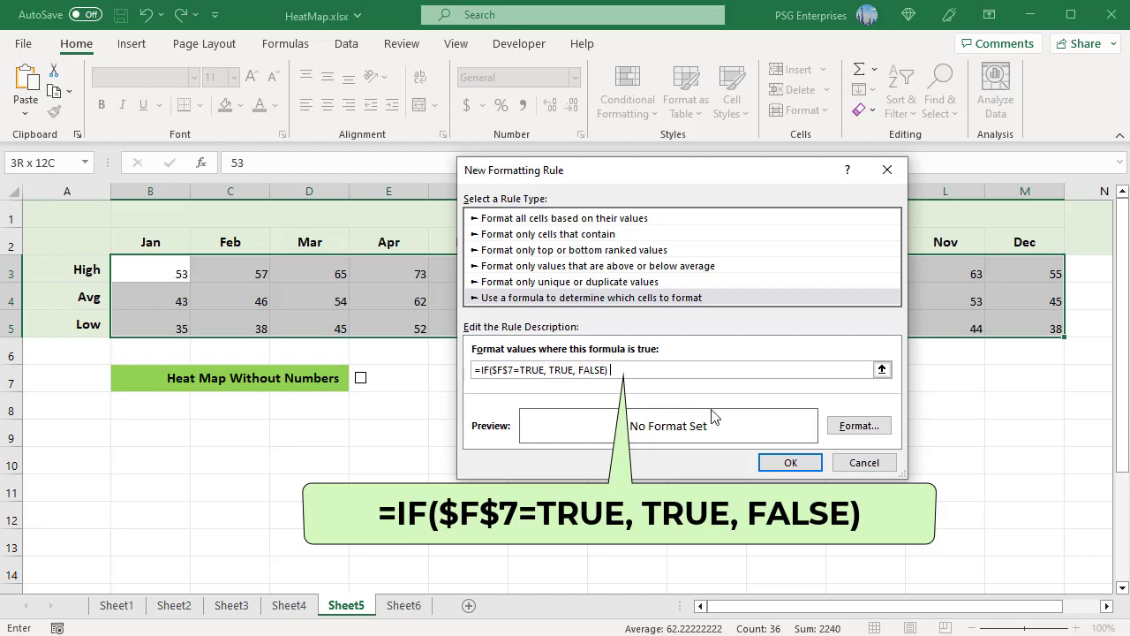
Give the rule the custom number format ;;;, apply it to the temperatures, and test it with the Heat Map Without Numbers check box.
left_click(860, 428)
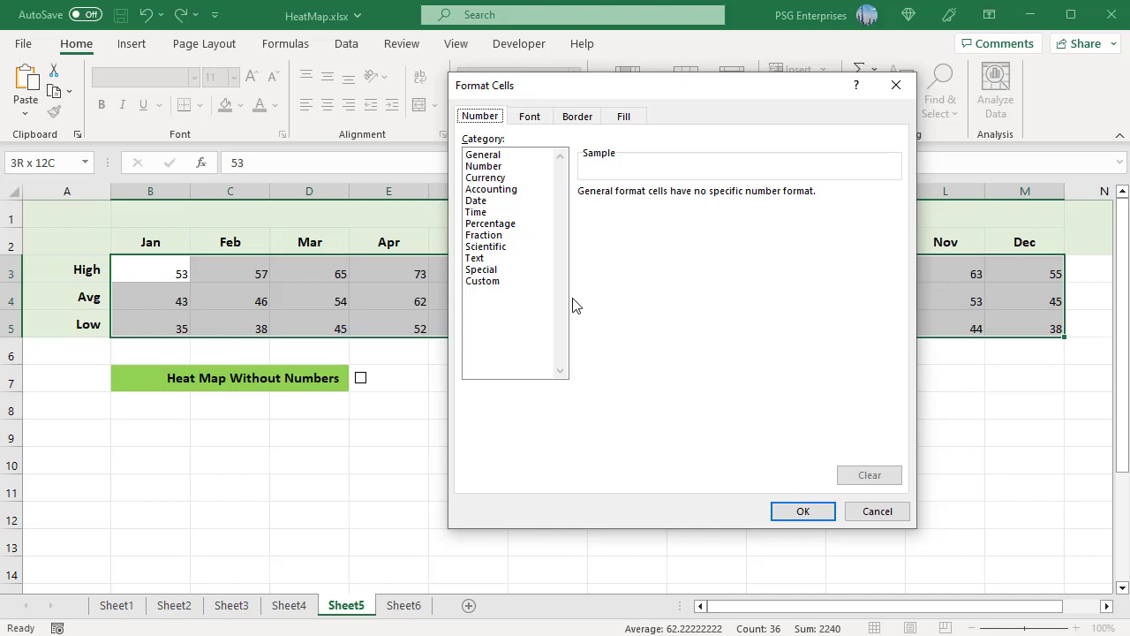
left_click(484, 281)
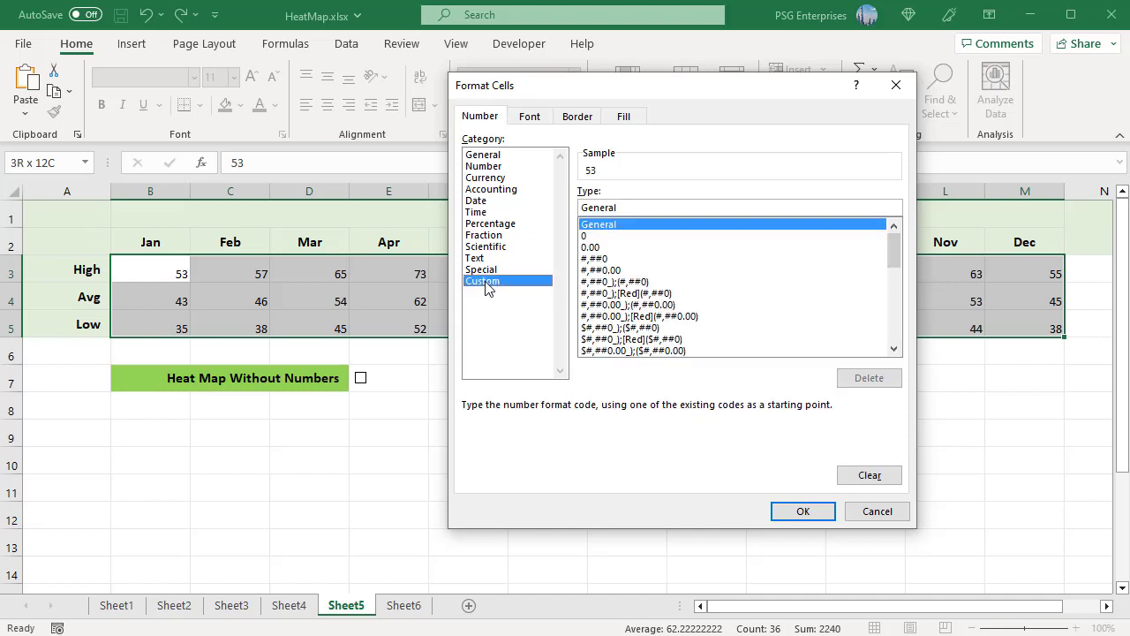
left_click_drag(630, 208, 580, 210)
type(";;;")
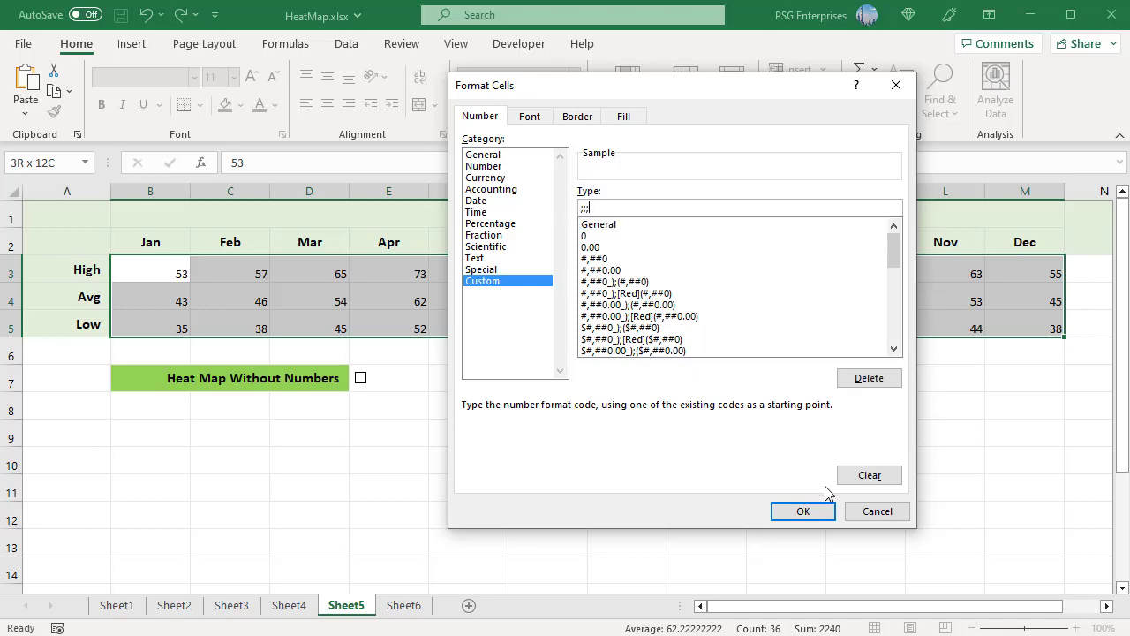
left_click(812, 511)
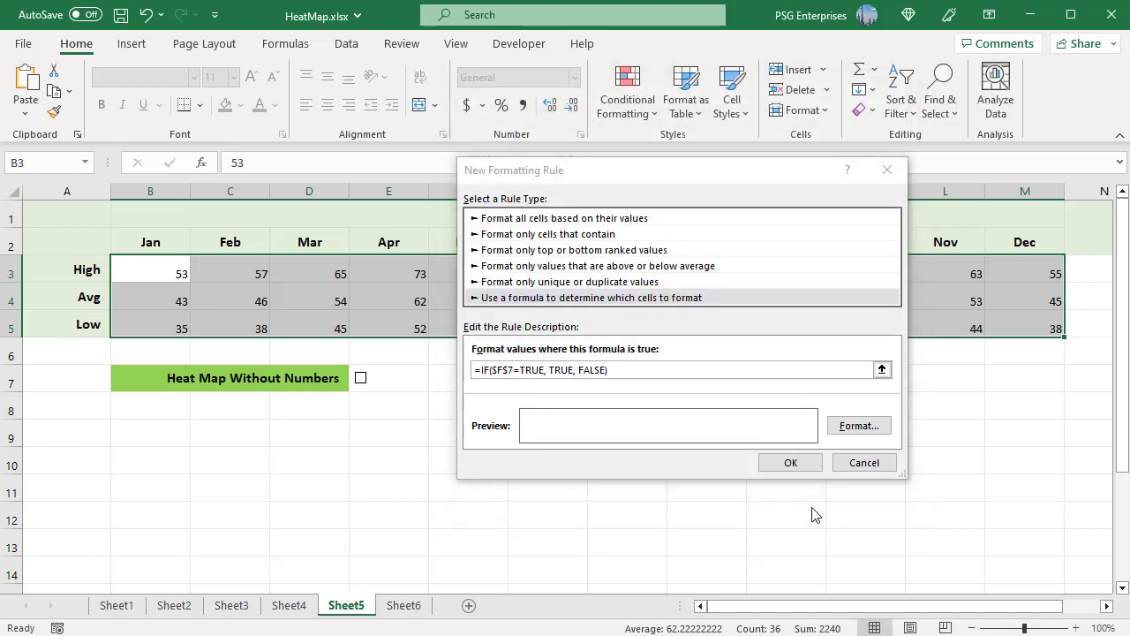
left_click(790, 462)
left_click(788, 463)
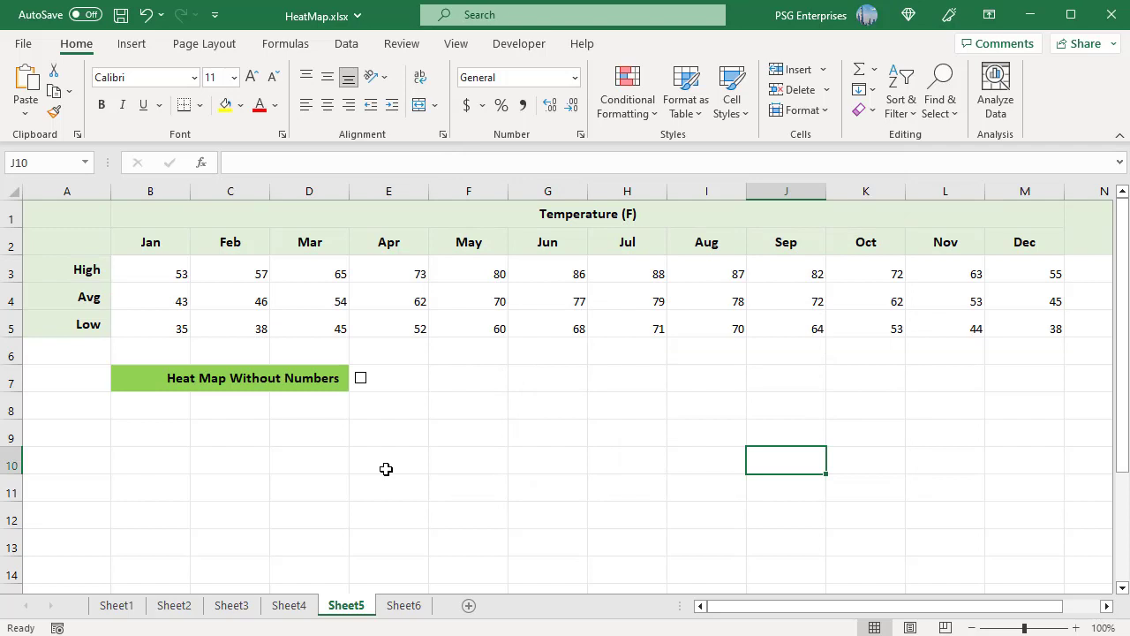
left_click(360, 378)
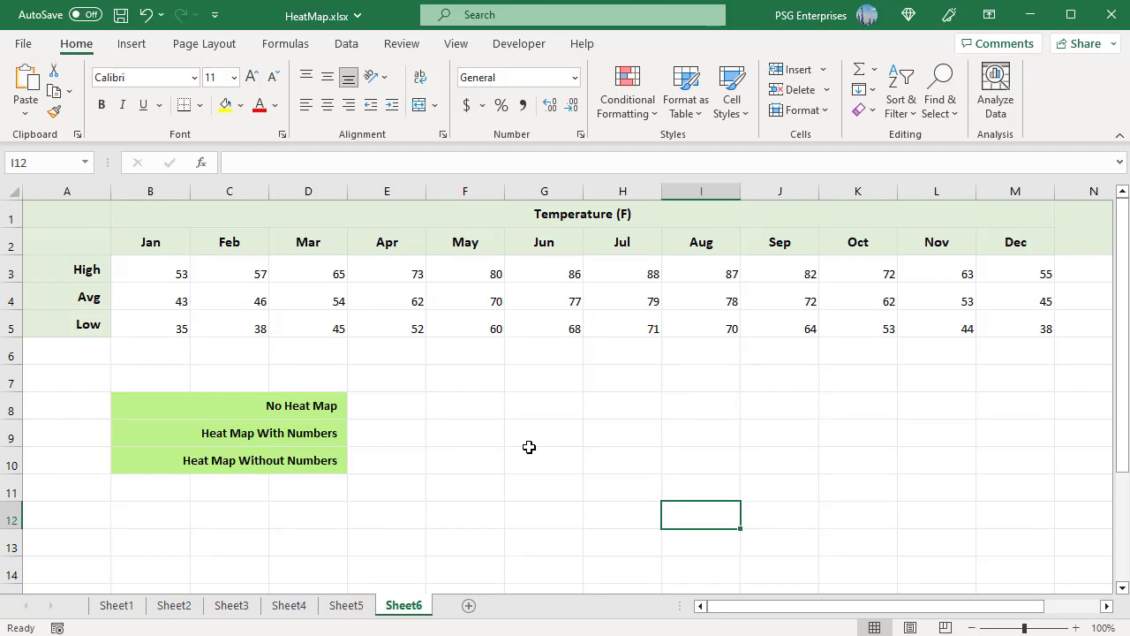
Insert an option button form control on Sheet6 and place it in E8 beside the No Heat Map label.
left_click(523, 45)
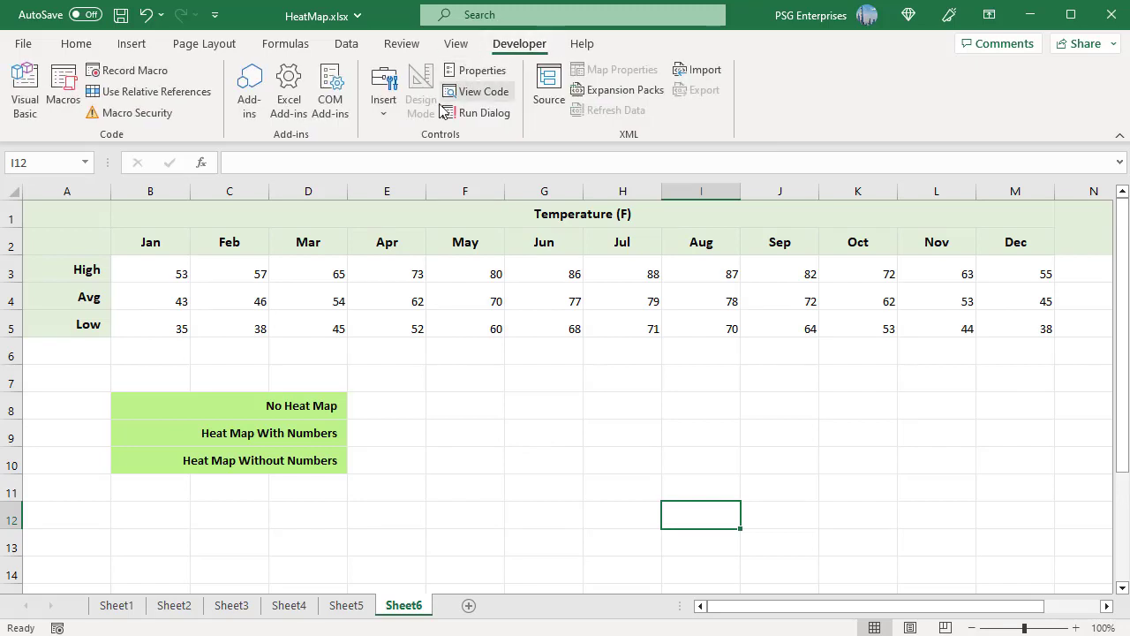
left_click(384, 113)
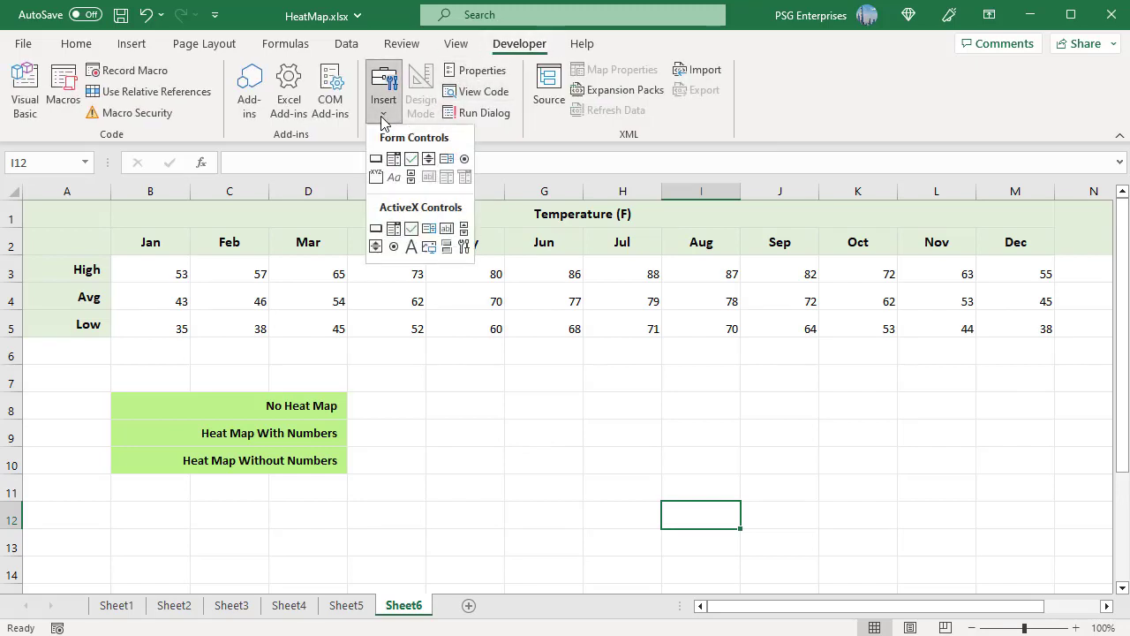
left_click(466, 159)
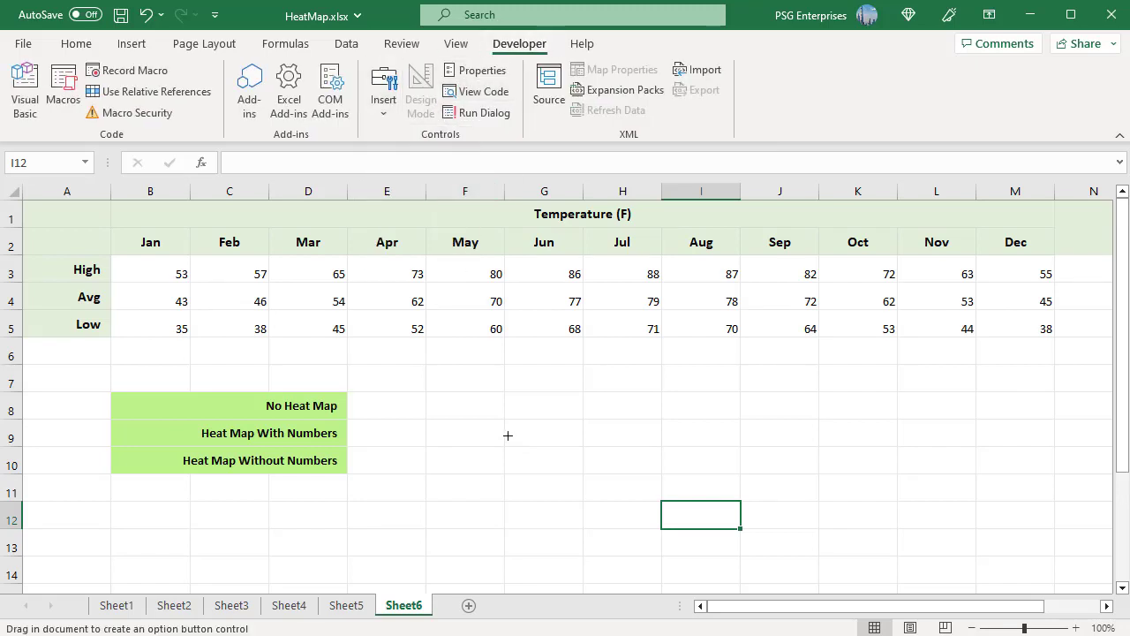
left_click(362, 404)
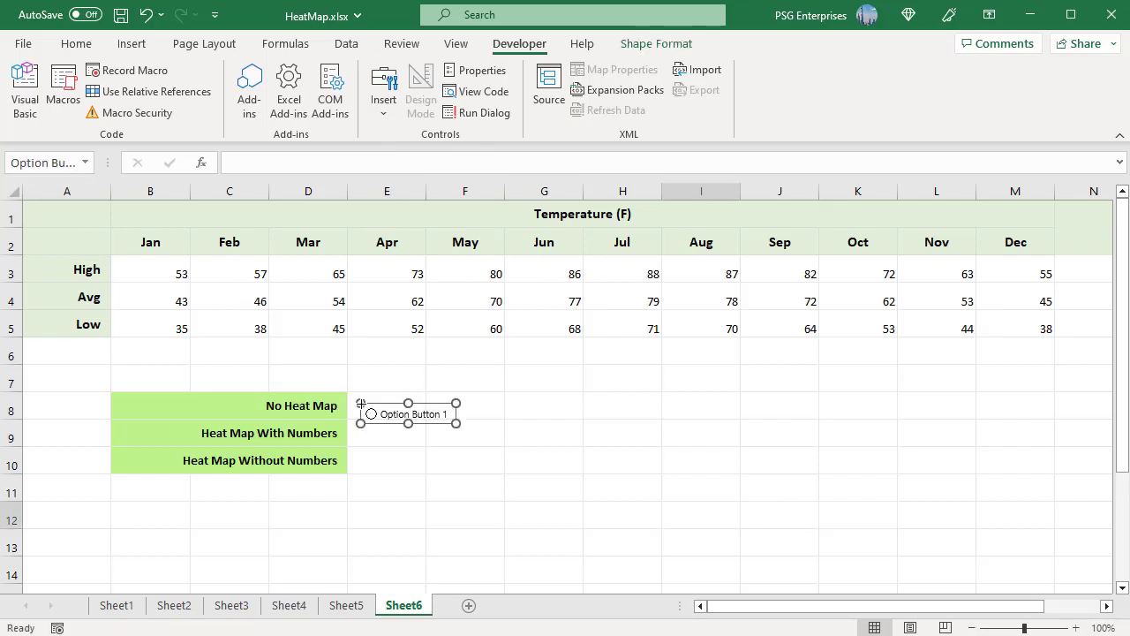
left_click_drag(374, 413, 358, 408)
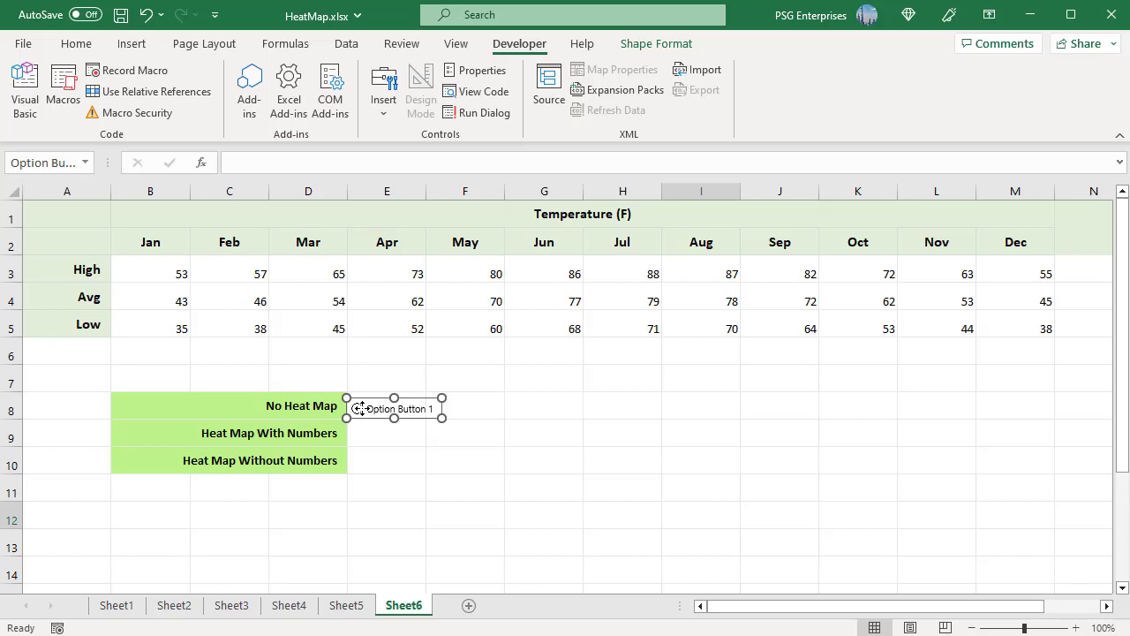
Remove the caption text from the option button beside No Heat Map.
right_click(379, 408)
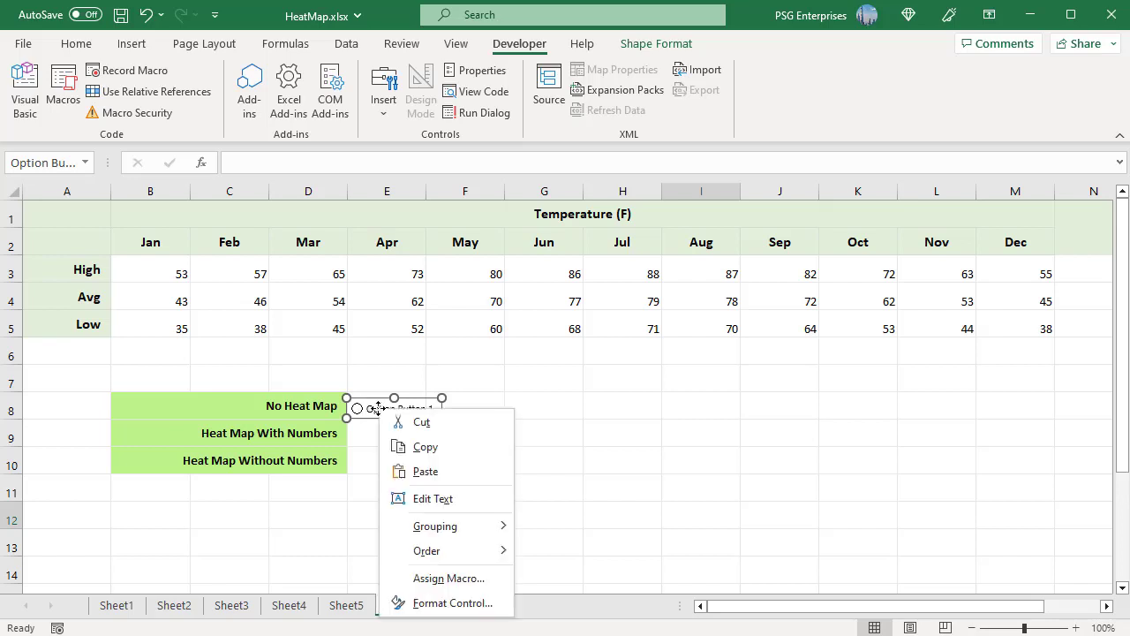
left_click(415, 498)
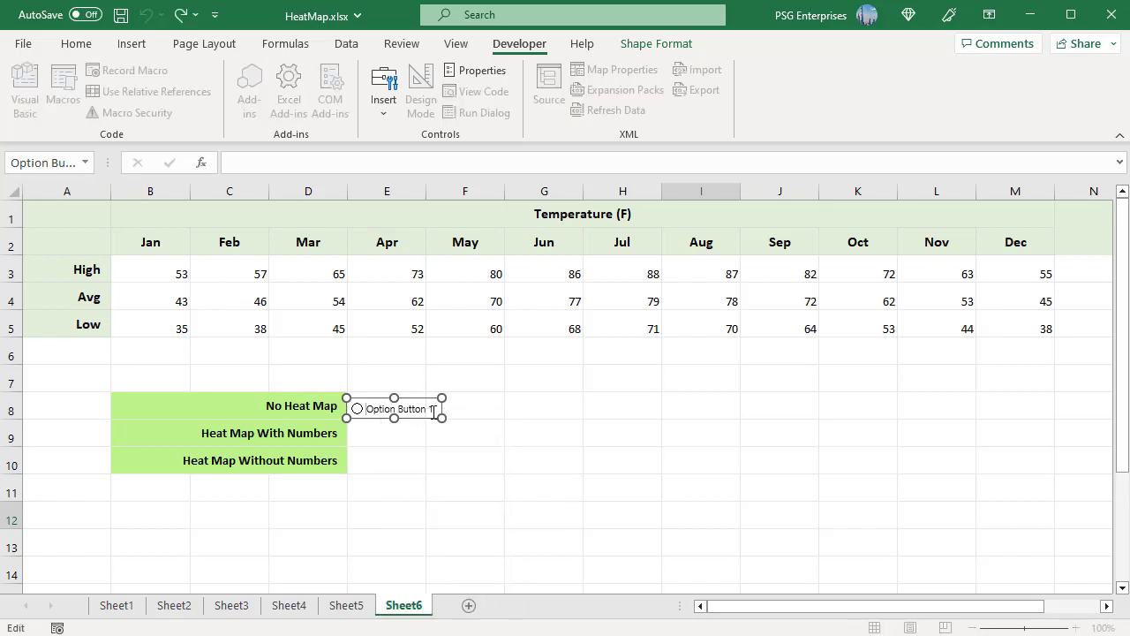
left_click_drag(432, 408, 372, 409)
key("Delete")
key("Delete")
key("Delete")
left_click(446, 446)
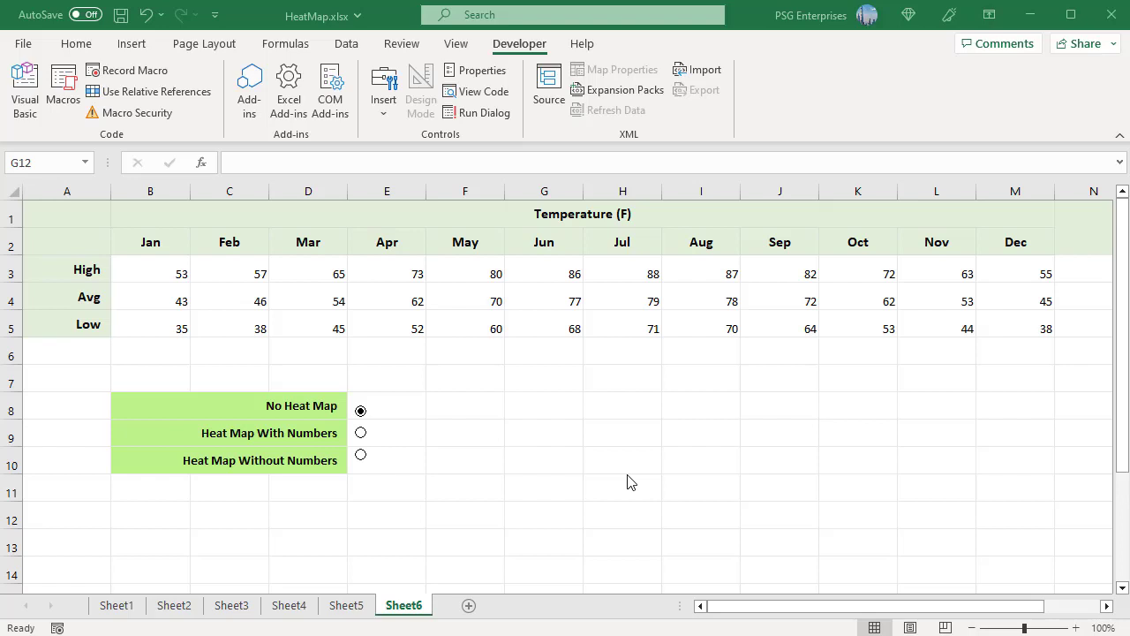
Link the No Heat Map option button to cell $F$9, and test the link by choosing the other two options.
left_click(360, 413)
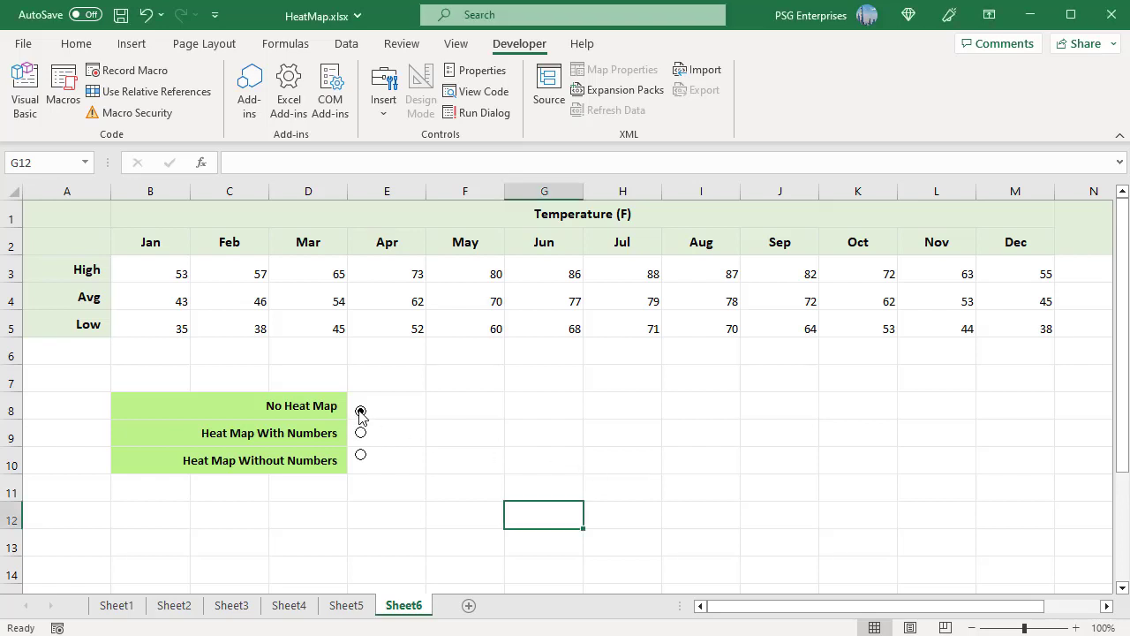
right_click(374, 413)
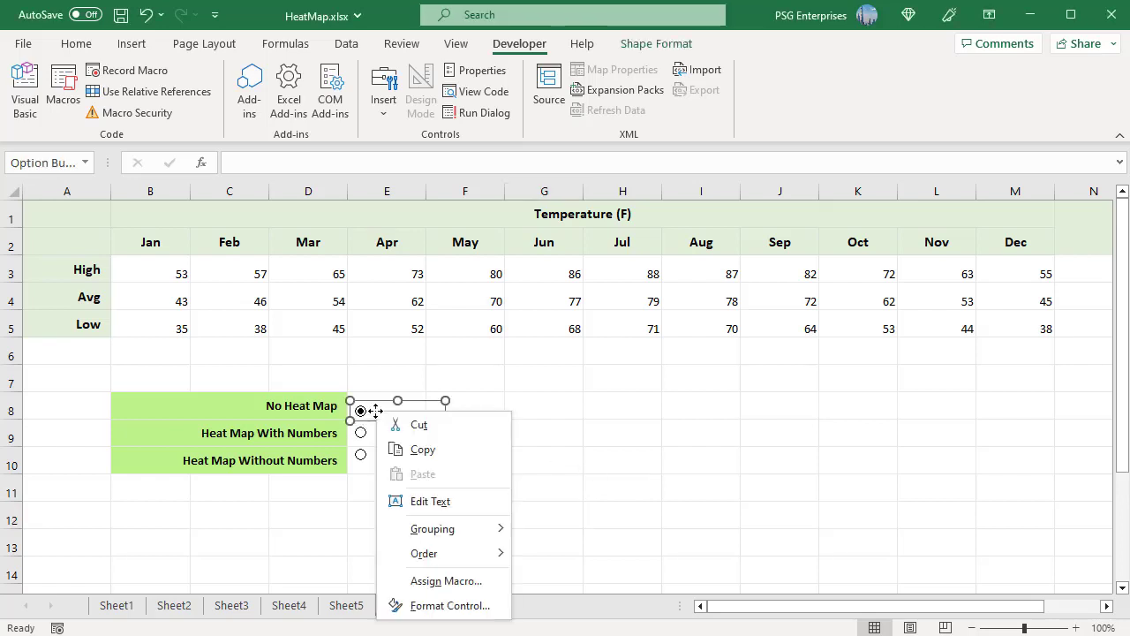
left_click(408, 606)
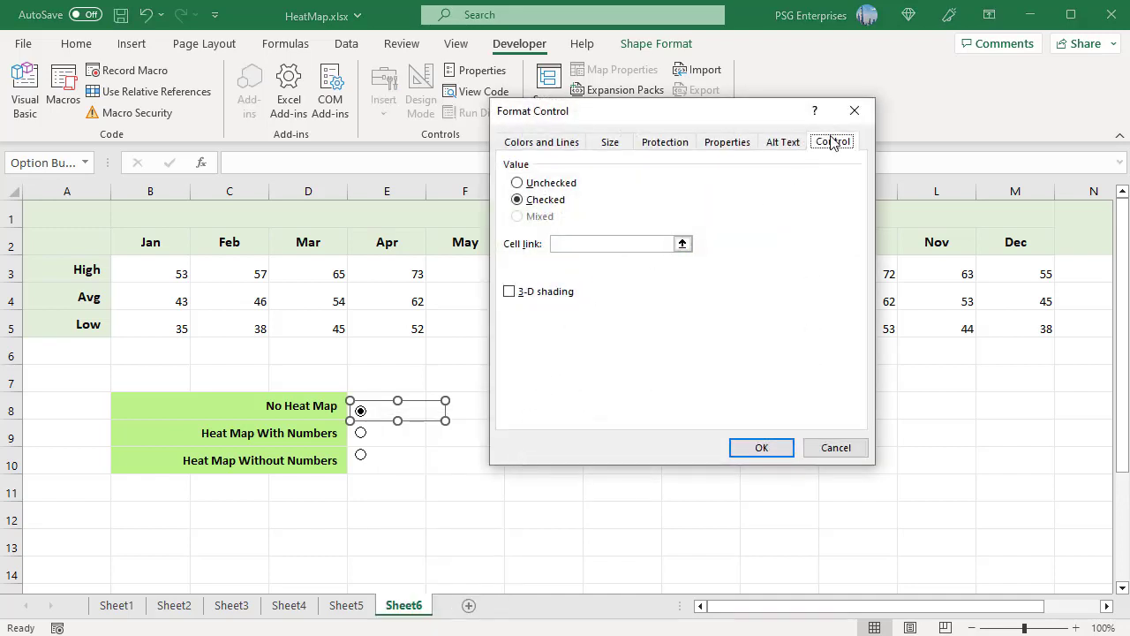
left_click(636, 243)
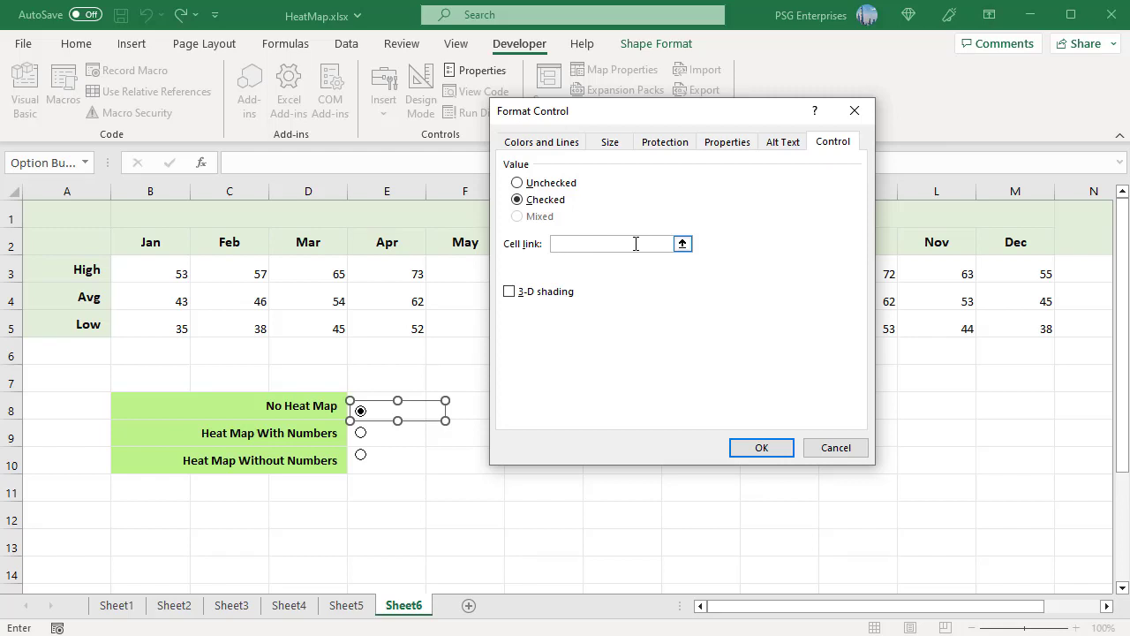
type("$F$9")
left_click(762, 448)
left_click(767, 436)
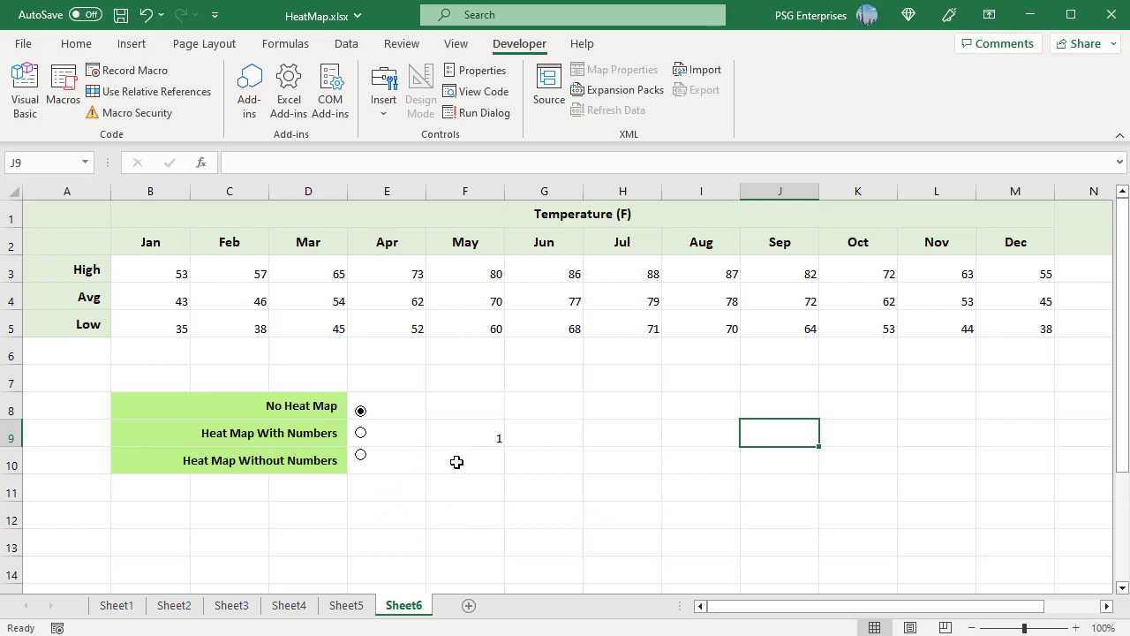
left_click(361, 434)
left_click(362, 455)
Start a new color scale rule for temperatures B3:M5 on Sheet6 using the 3-Color Scale format style.
left_click(157, 270)
left_click(1012, 327, "shift")
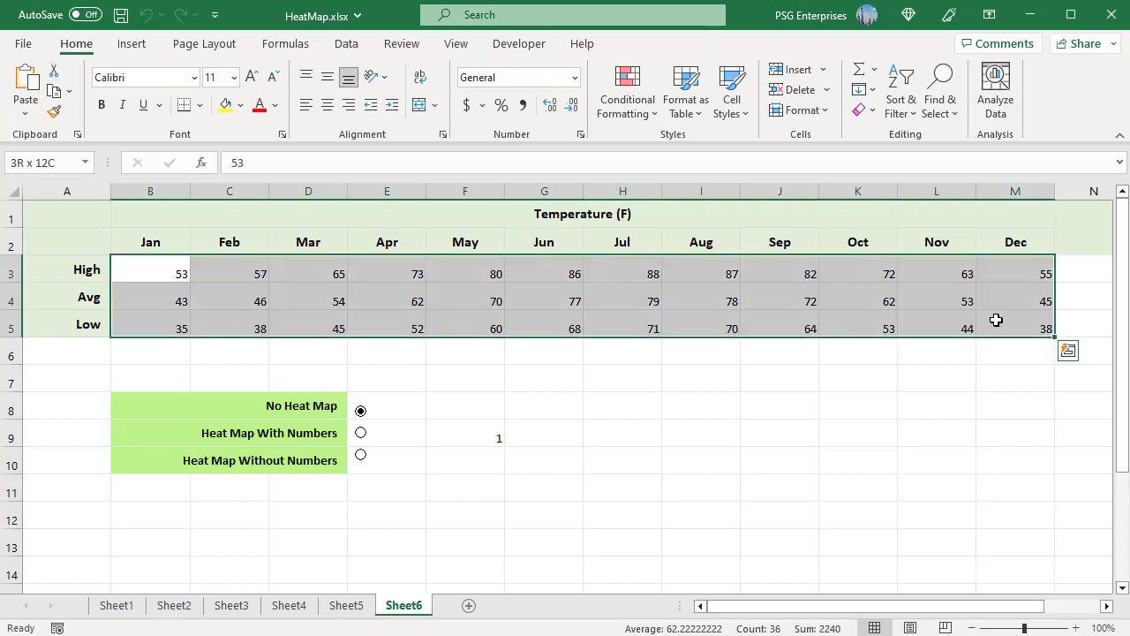
left_click(657, 115)
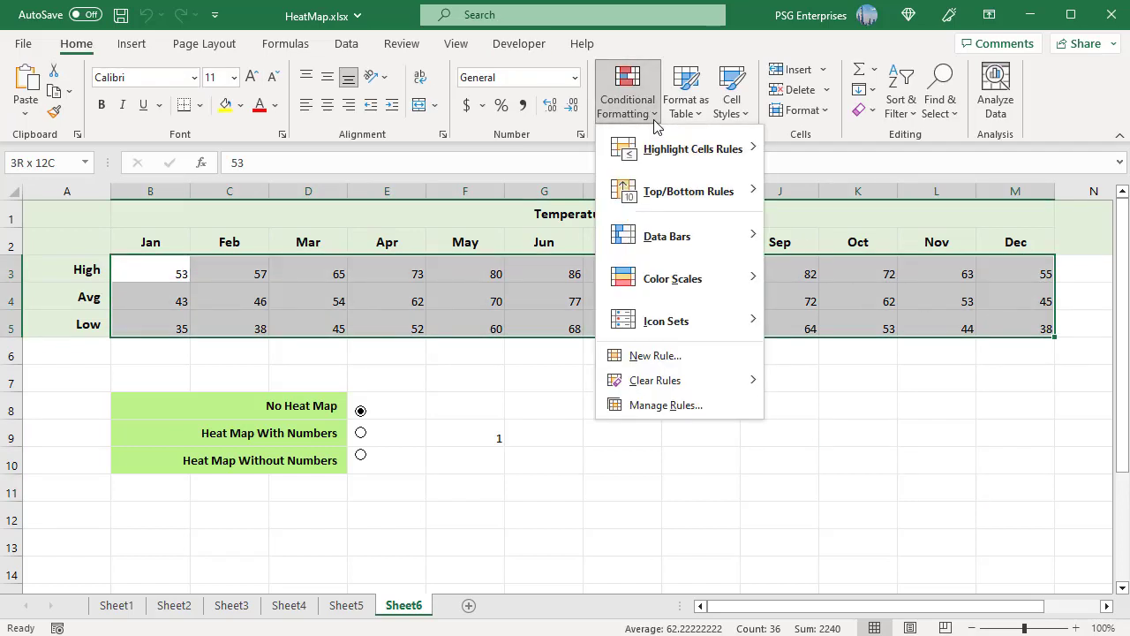
mouse_move(701, 290)
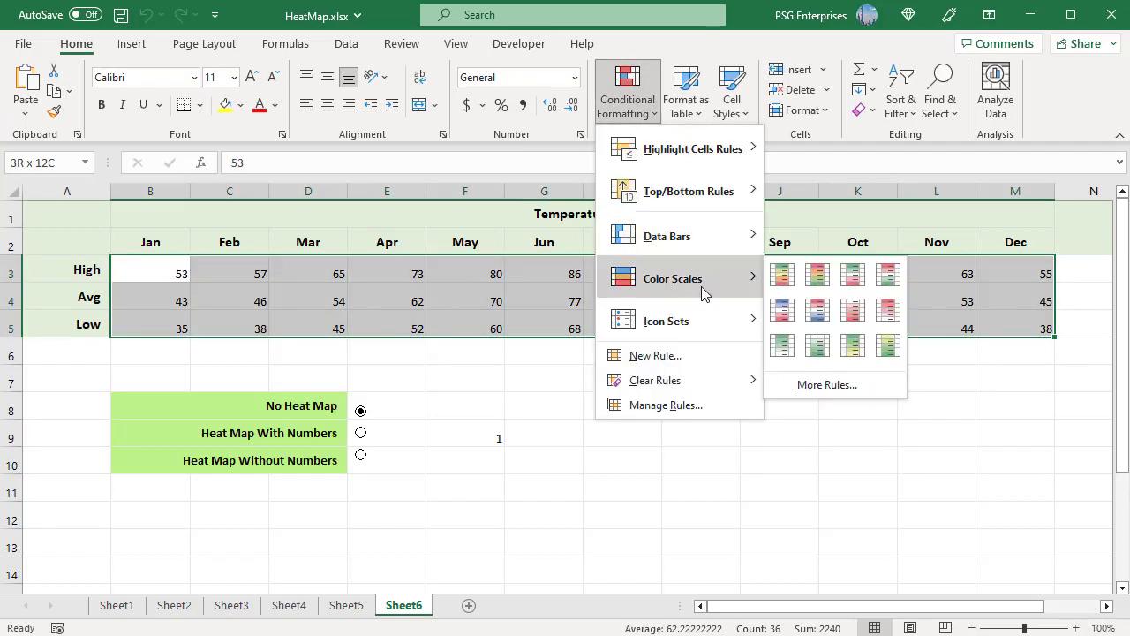
left_click(814, 388)
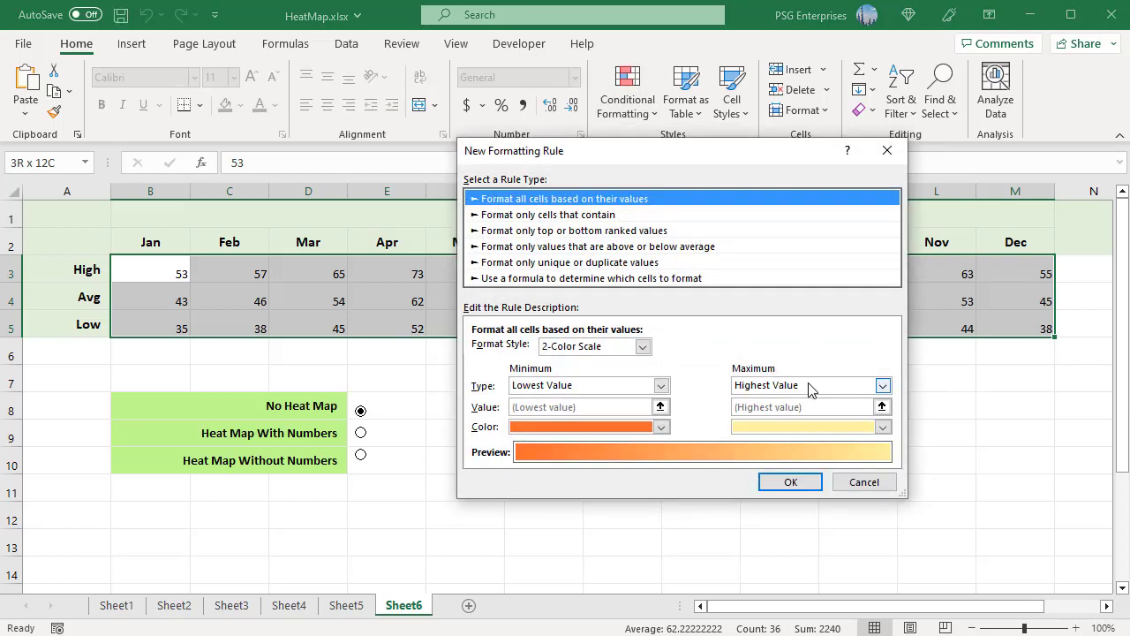
left_click(642, 348)
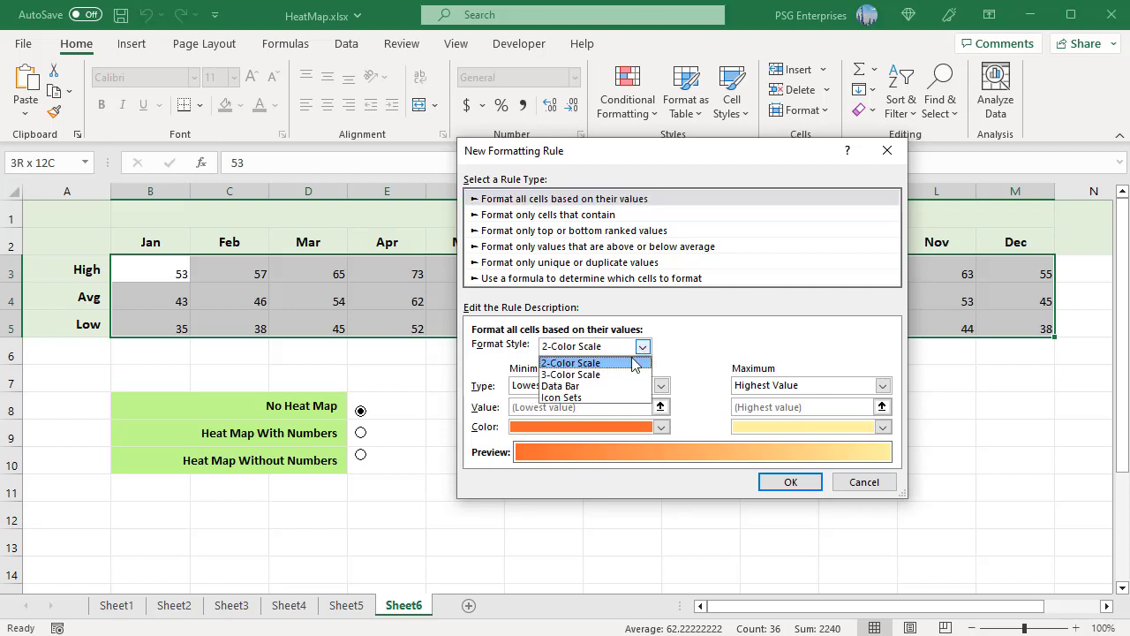
left_click(605, 374)
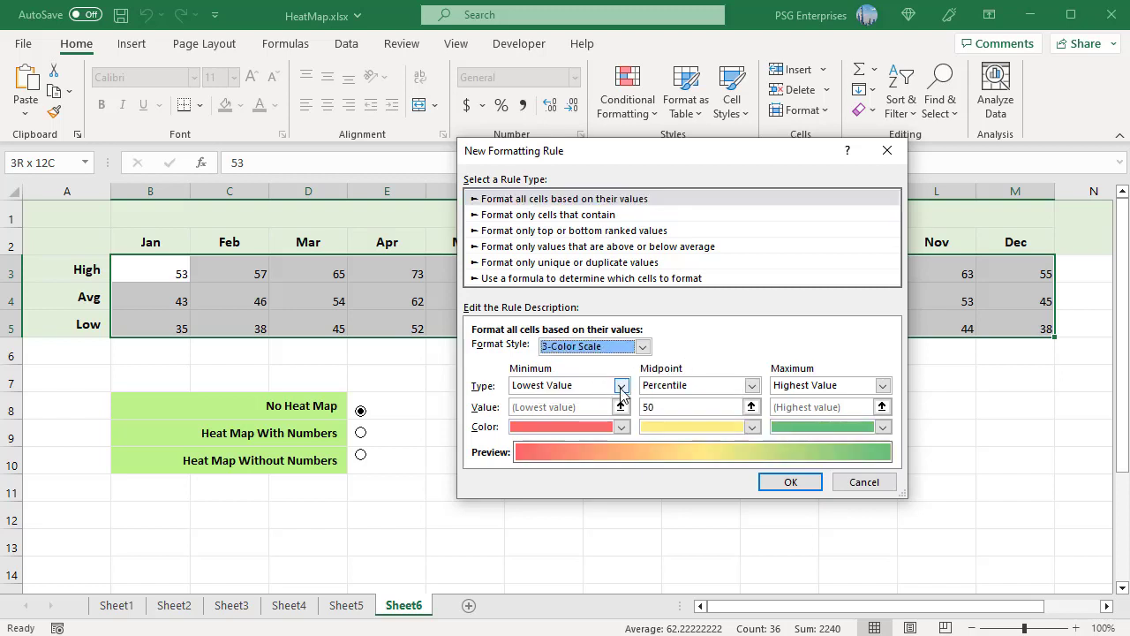
Set the minimum, midpoint and maximum types of the 3-Color Scale rule to Formula.
left_click(622, 388)
left_click(560, 436)
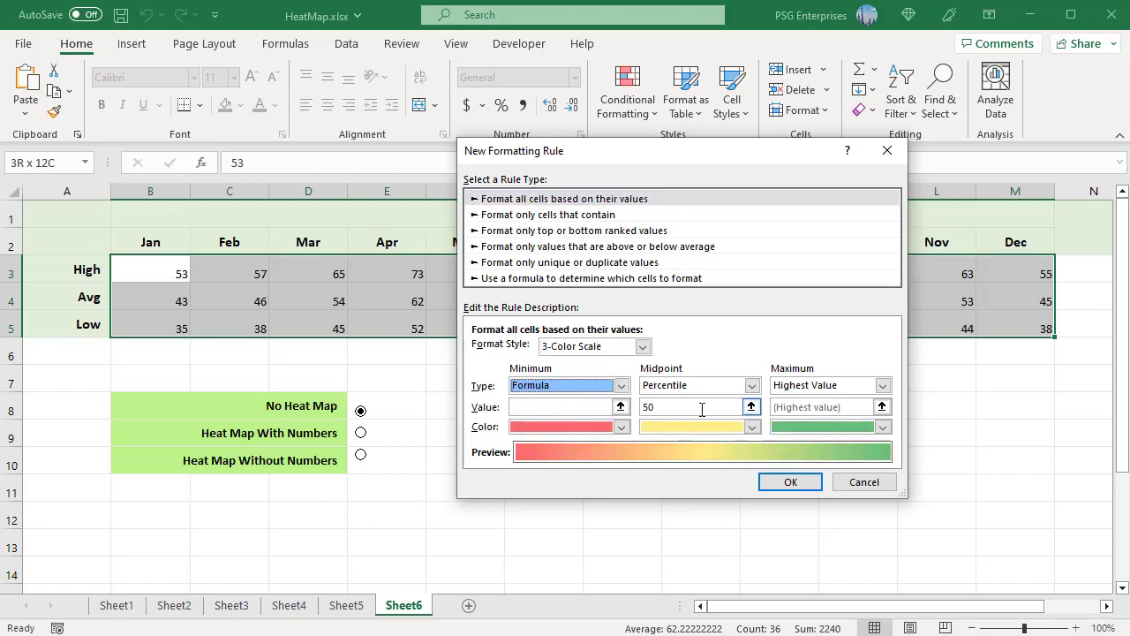
left_click(752, 385)
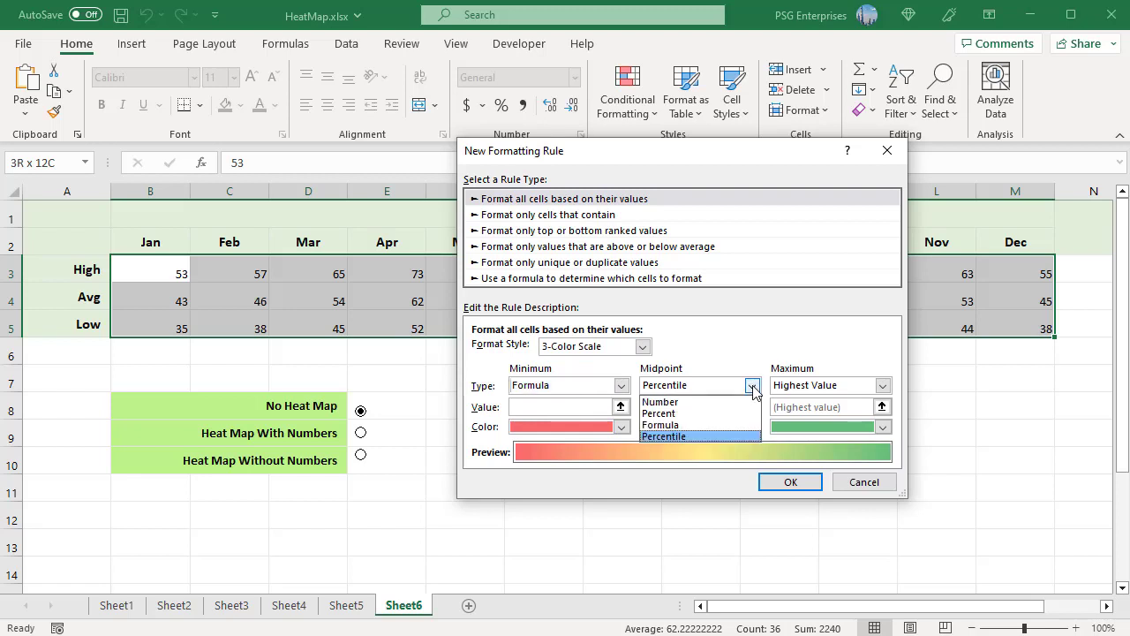
left_click(695, 425)
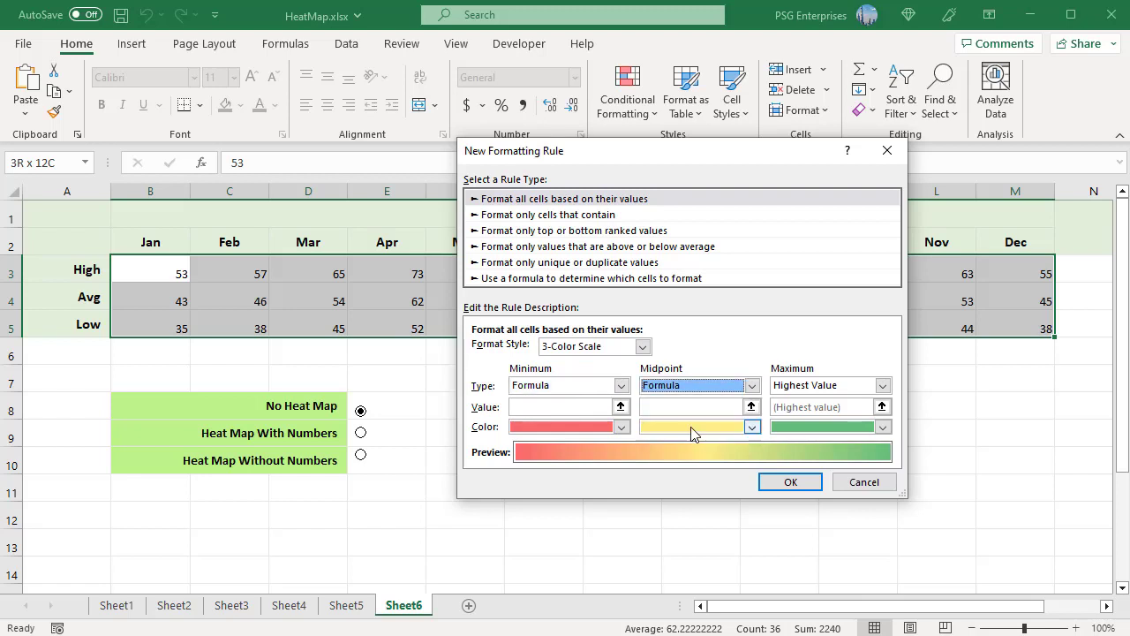
left_click(882, 385)
left_click(825, 435)
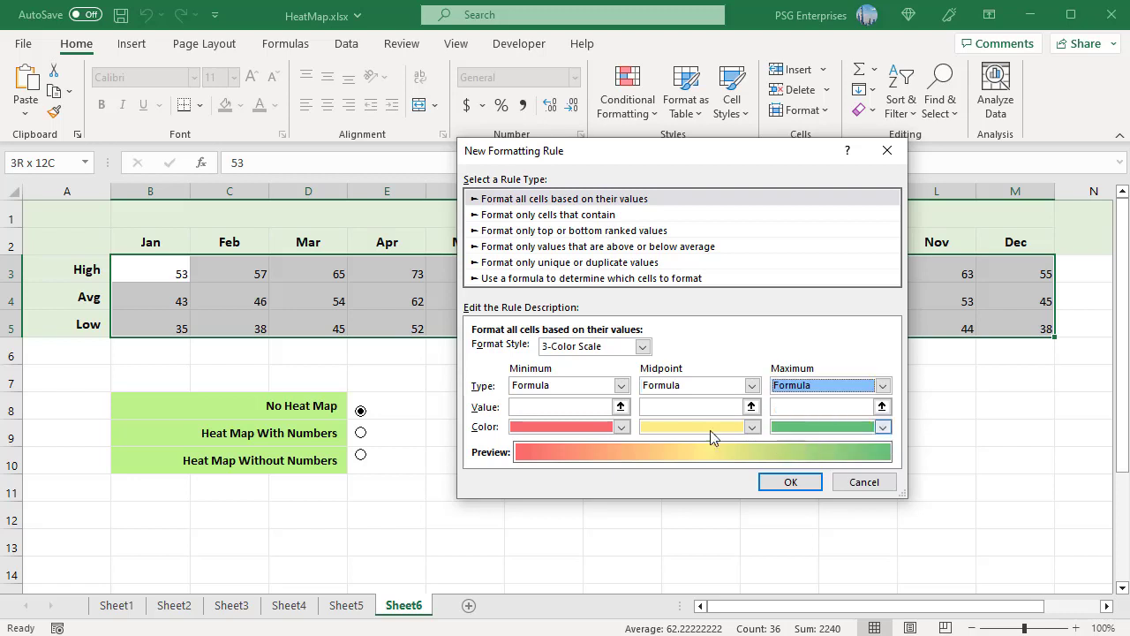
Enter =IF(OR($F$9=2, $F$9=3), MIN($B$3:$M$5), FALSE) as the color scale's minimum value.
left_click(621, 406)
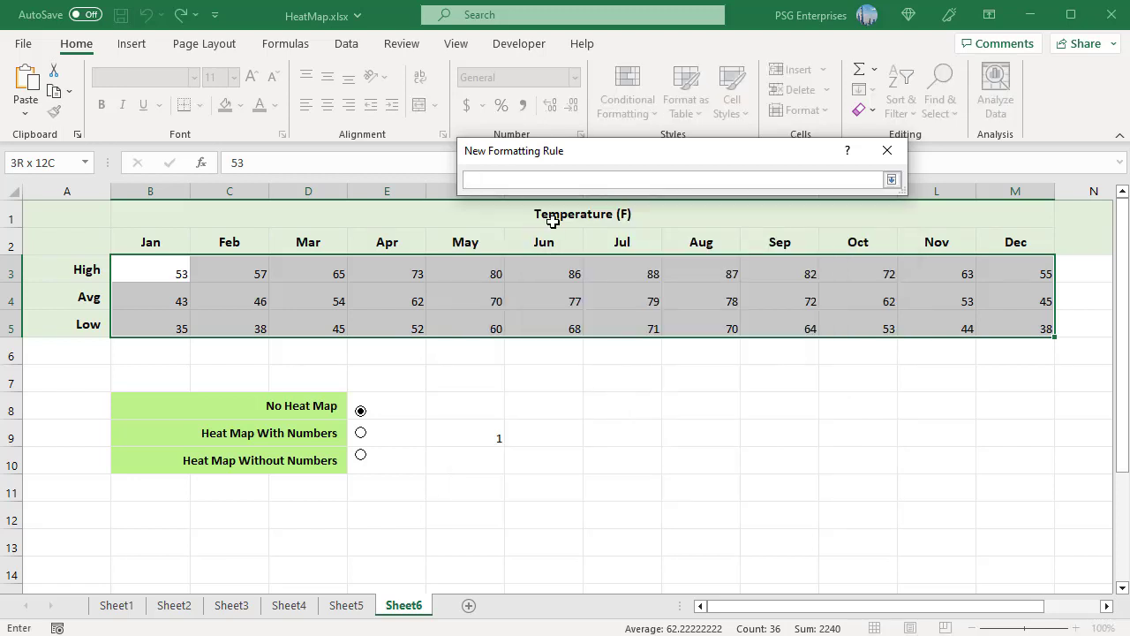
type("=IF(OR($F$9=2, $F$9=3), MIN($B$3:$M$5), FALSE)")
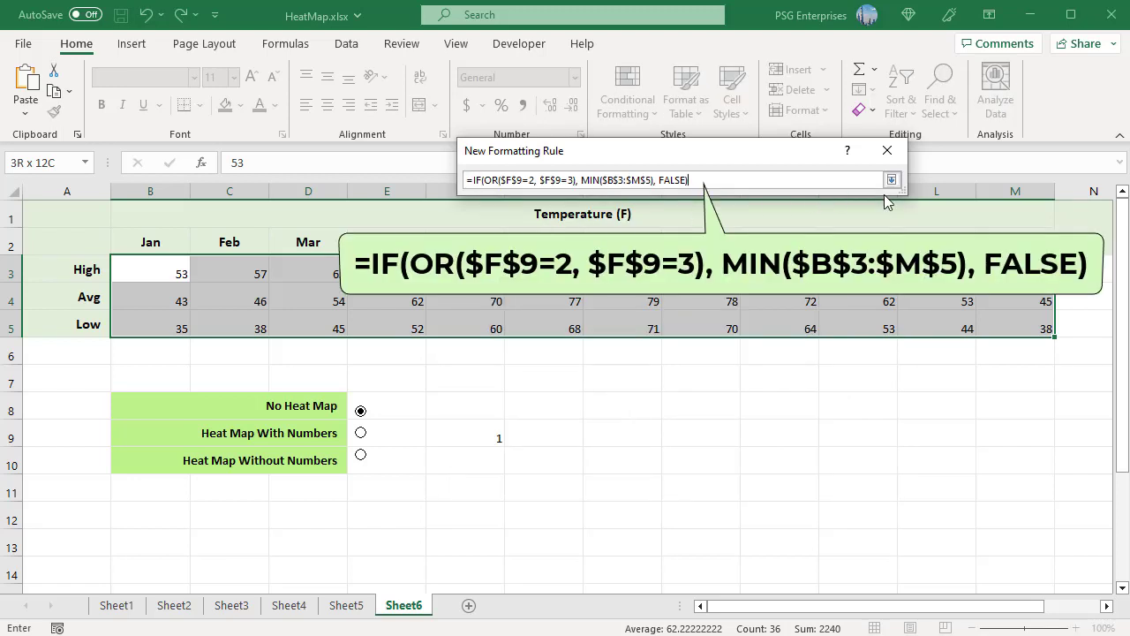
left_click(891, 181)
Enter =IF(OR($F$9=2, $F$9=3), AVERAGE($B$3:$M$5), FALSE) as the color scale's midpoint value.
left_click(882, 406)
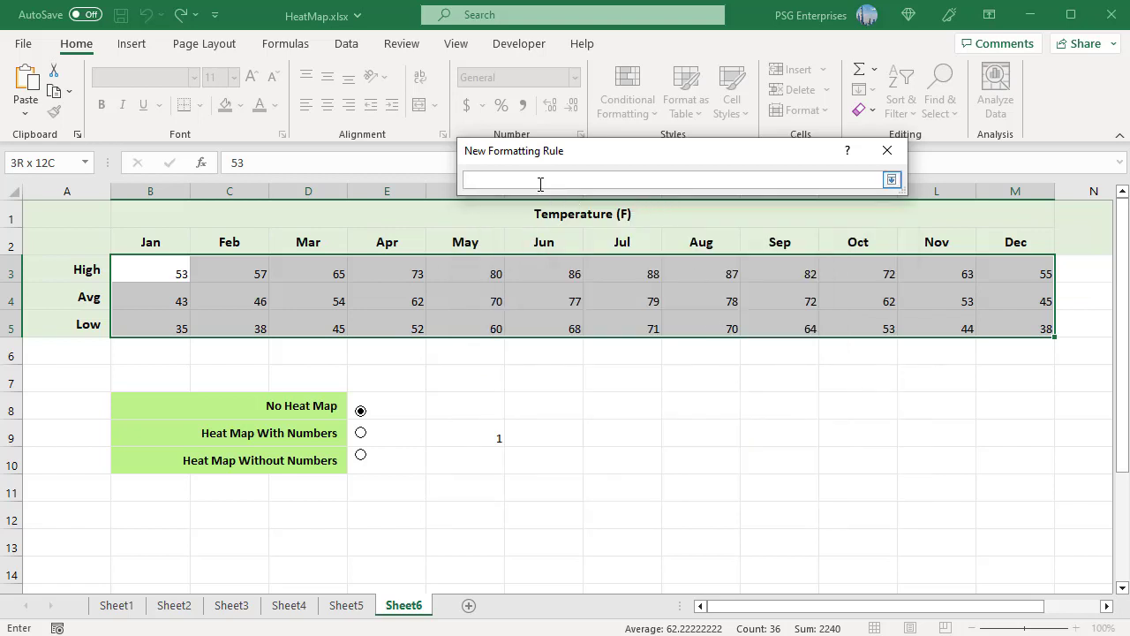
type("=IF(OR($F$9=2, $F$9=3), AVERAGE($B$3:$M$5), FALSE)")
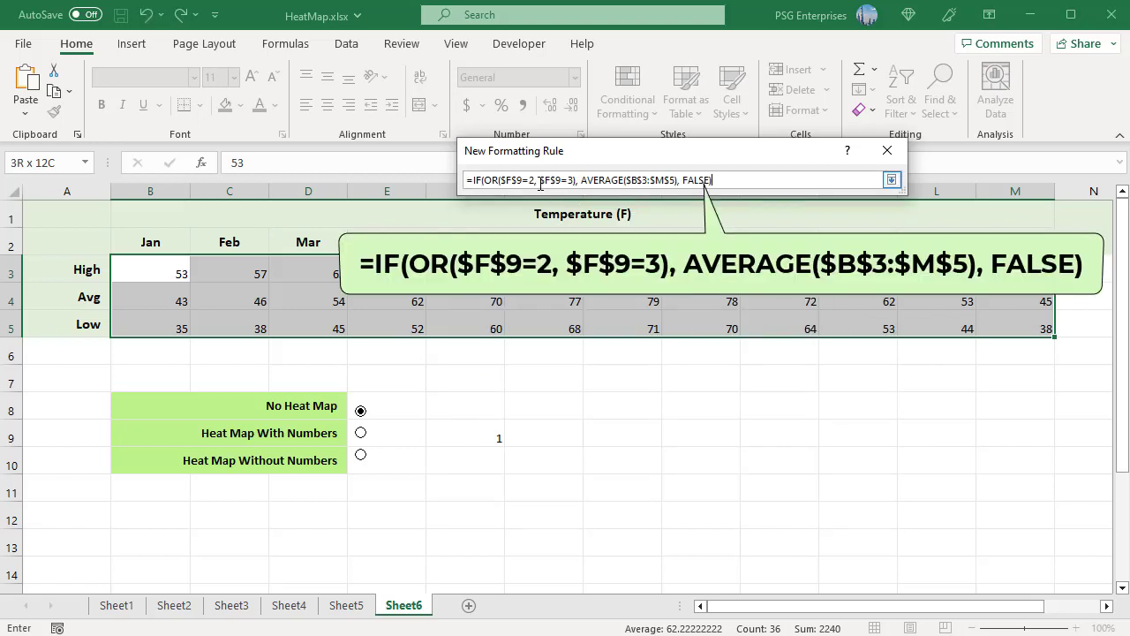
left_click(891, 181)
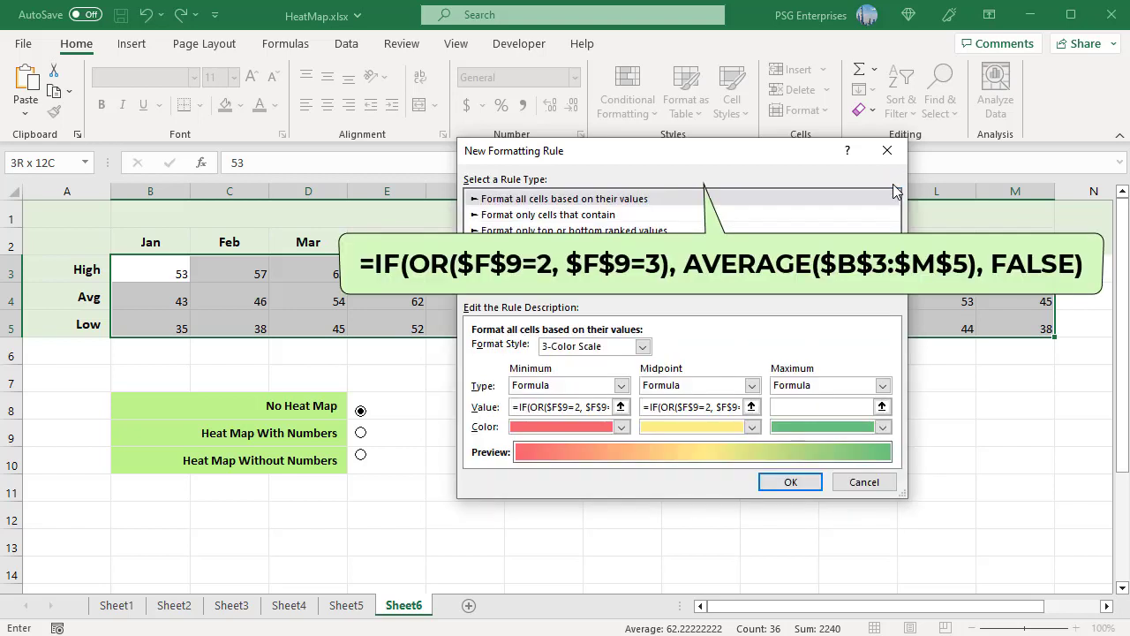
Enter =IF(OR($F$9=2, $F$9=3), MAX($B$3:$M$5), FALSE) as the color scale's maximum value.
left_click(882, 406)
type("=IF(OR($F$9=2, $F$9=3), MAX($B$3:$M$5), FALSE)")
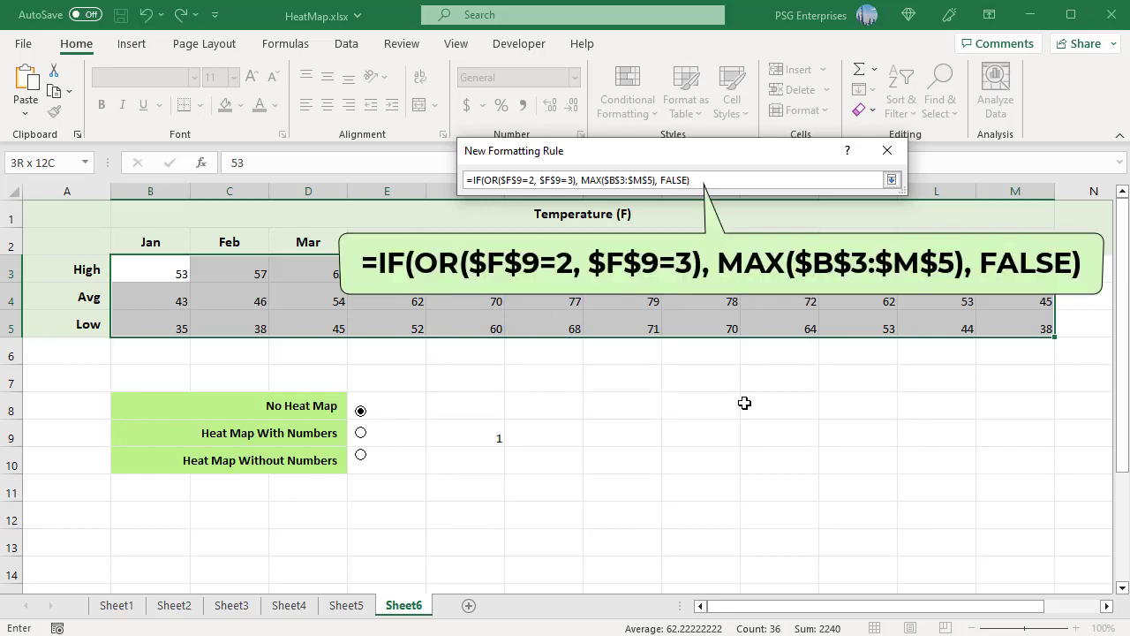
left_click(891, 180)
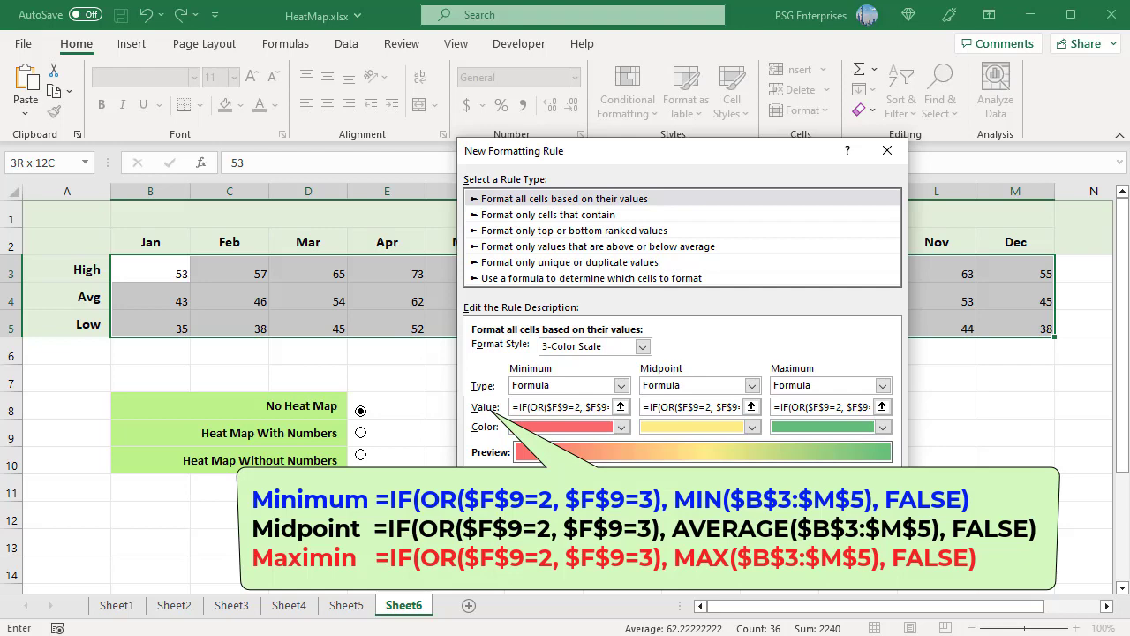
Set the scale's minimum color to light blue and its maximum color to red, and apply the rule.
left_click(621, 426)
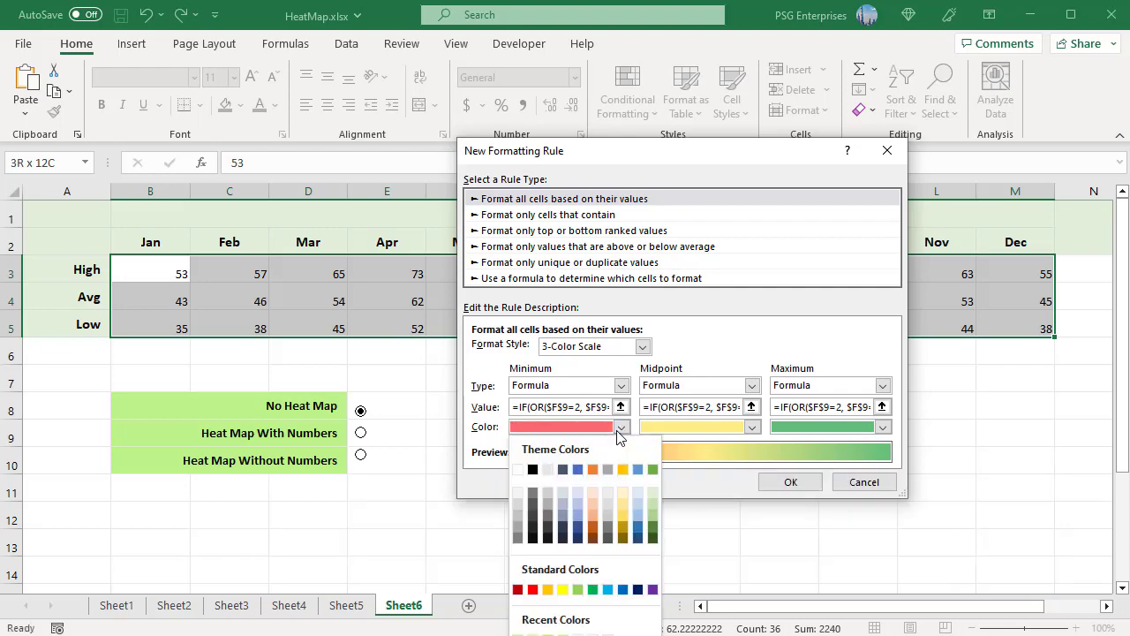
left_click(636, 515)
left_click(883, 428)
left_click(793, 585)
left_click(791, 482)
Test the color scale by choosing the Heat Map With Numbers option and the Heat Map Without Numbers option.
left_click(706, 461)
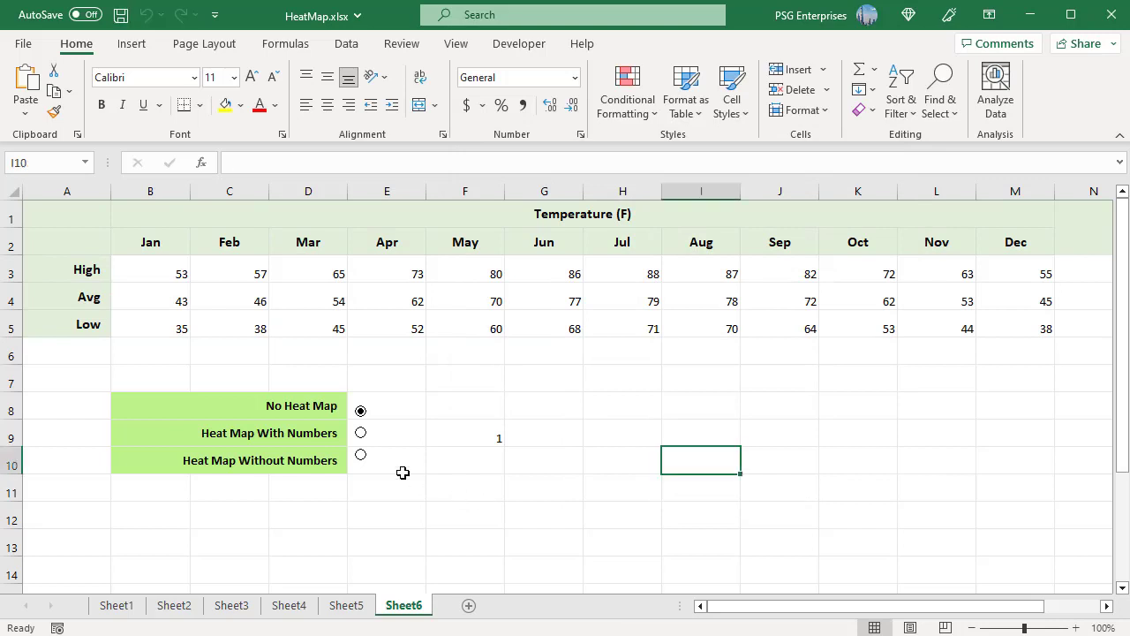
left_click(361, 433)
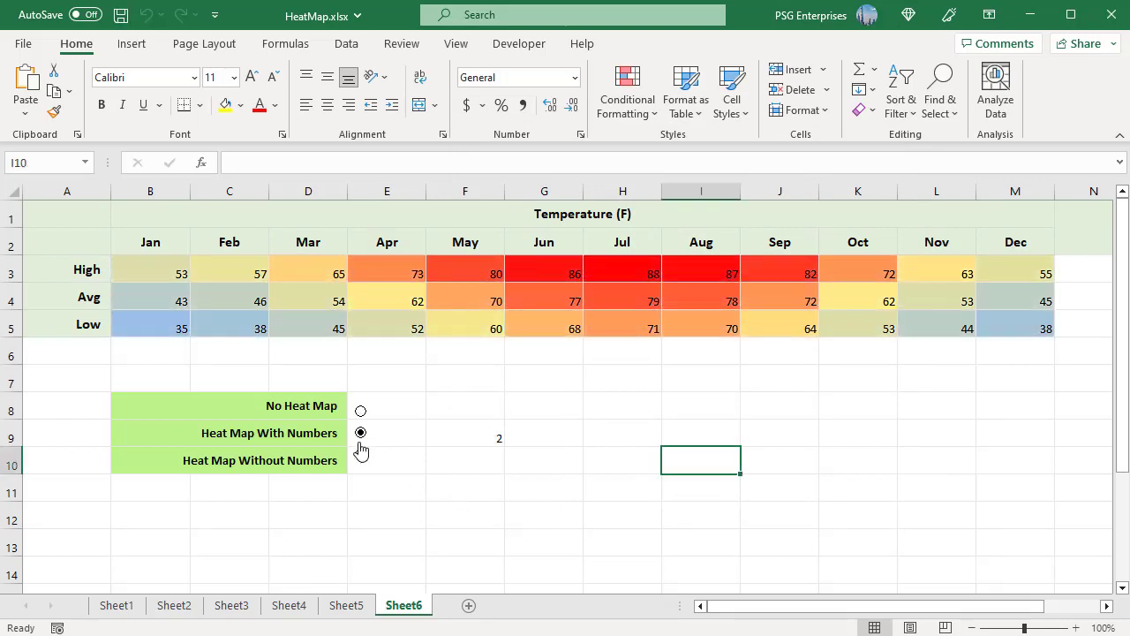
left_click(361, 458)
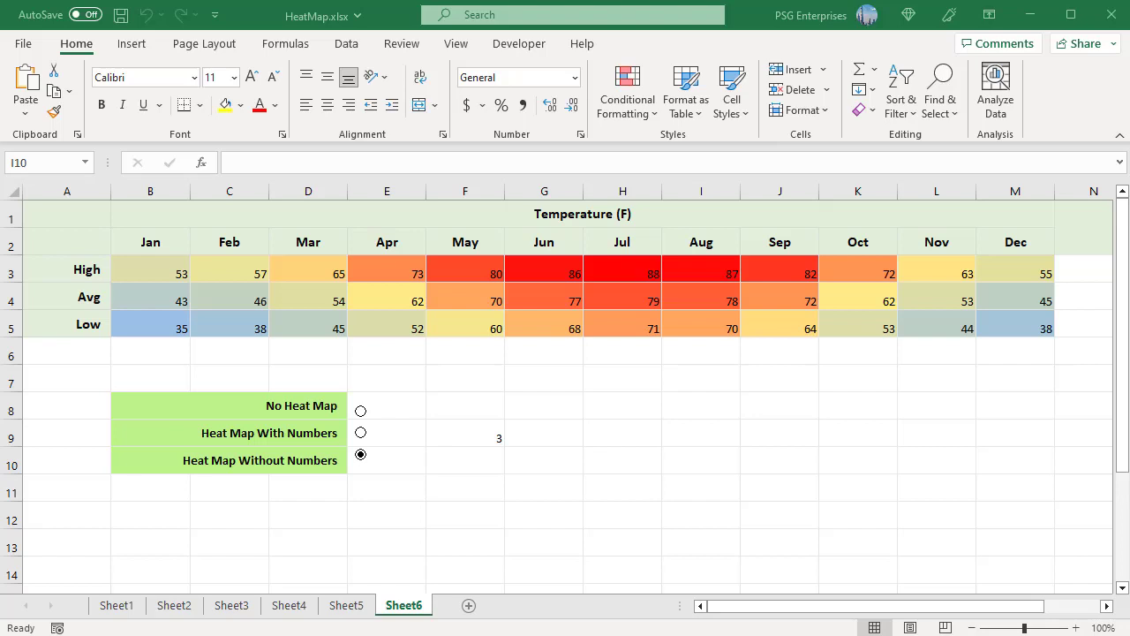
Start a formula-based conditional formatting rule for temperatures B3:M5 with the formula =IF($F$9=3, TRUE, FALSE).
left_click_drag(132, 267, 1028, 326)
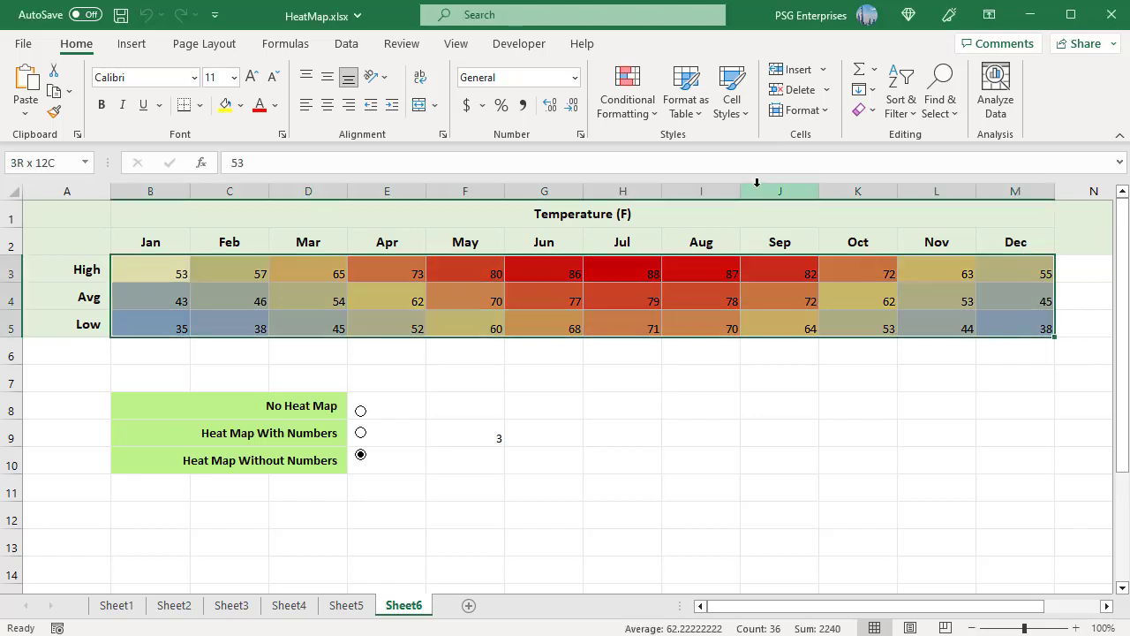
left_click(653, 116)
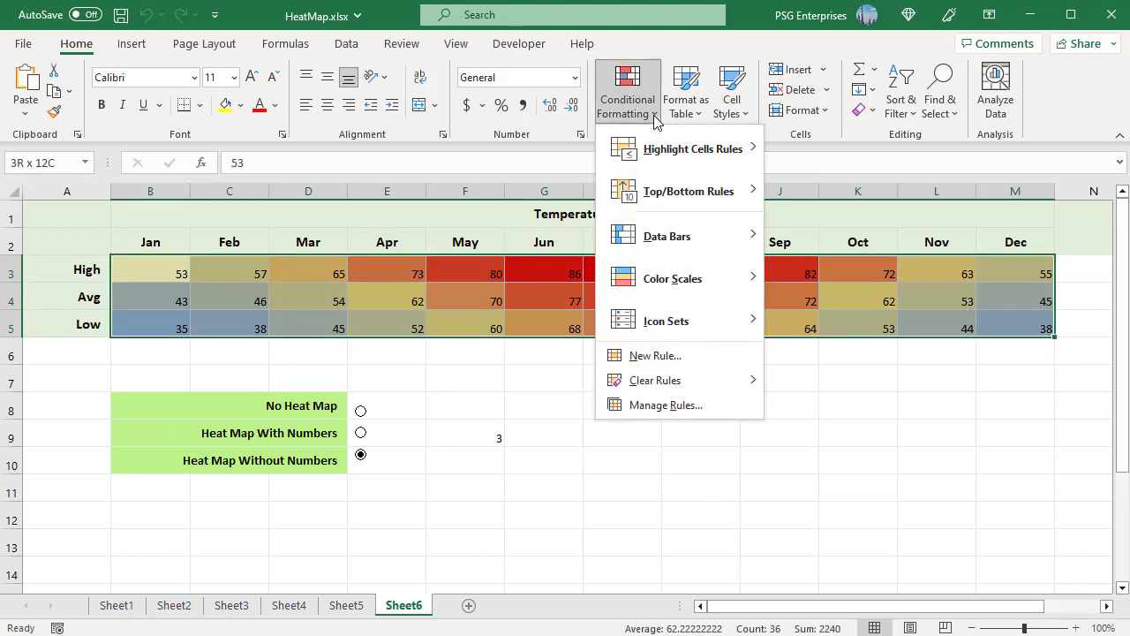
left_click(658, 356)
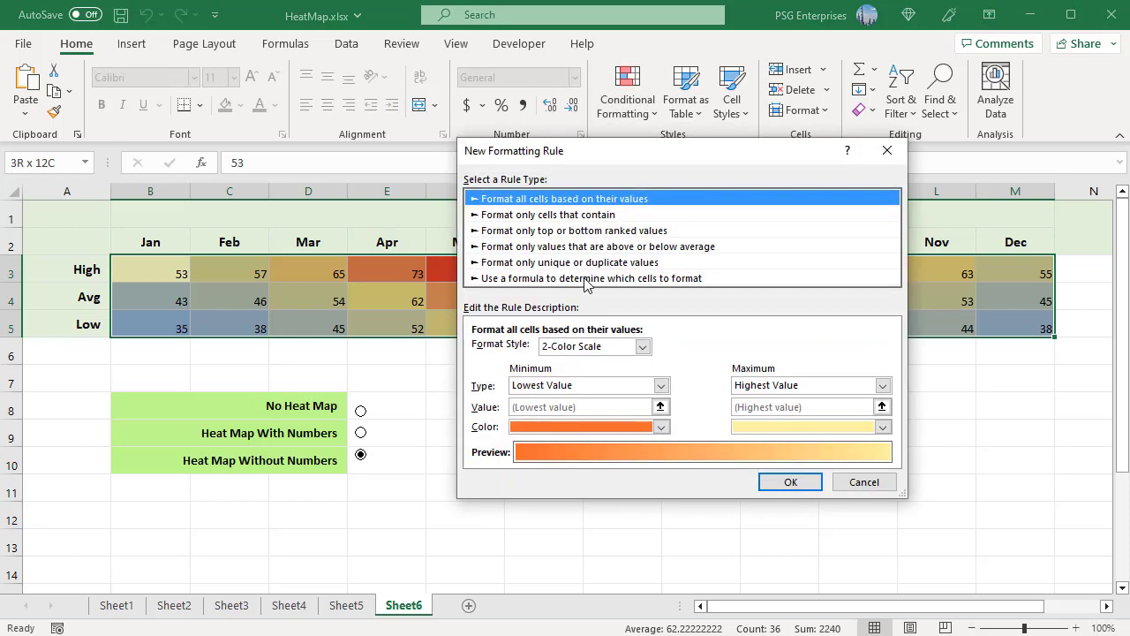
left_click(584, 279)
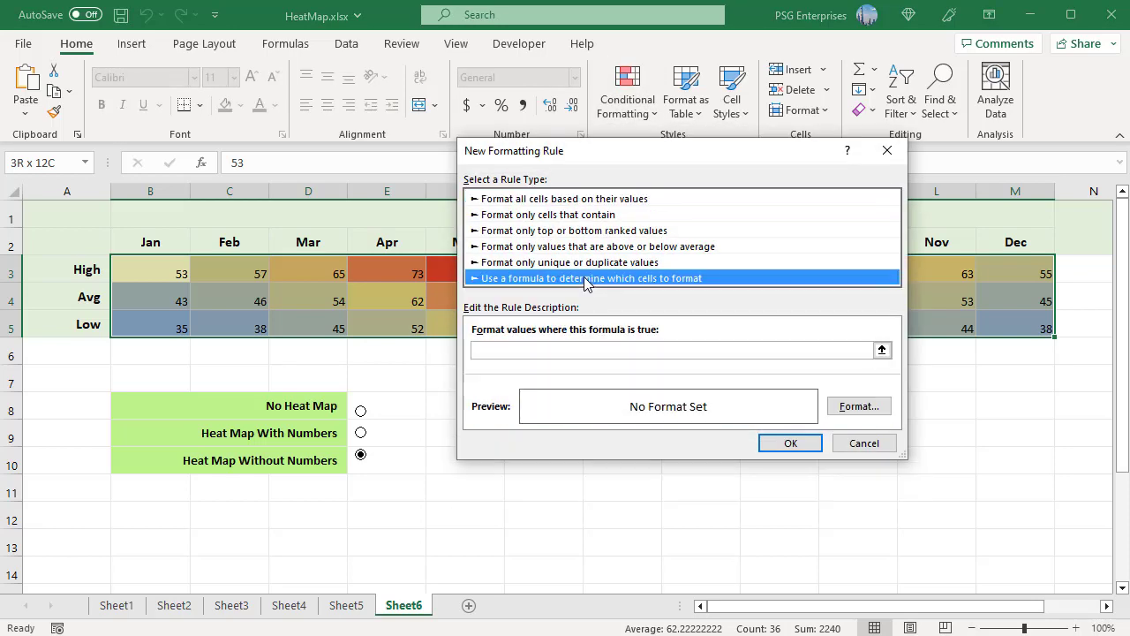
left_click(534, 351)
type("=IF($F$9=3, TRUE, FALSE)")
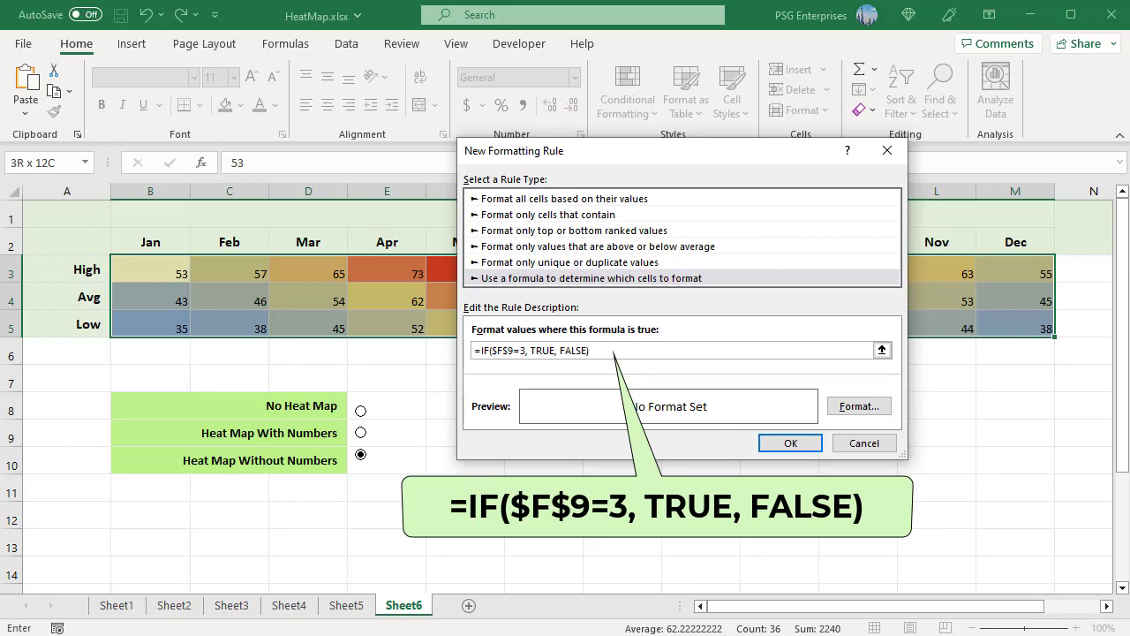
Give the new rule the custom number format ;;; to hide the temperatures, and apply the rule.
left_click(851, 409)
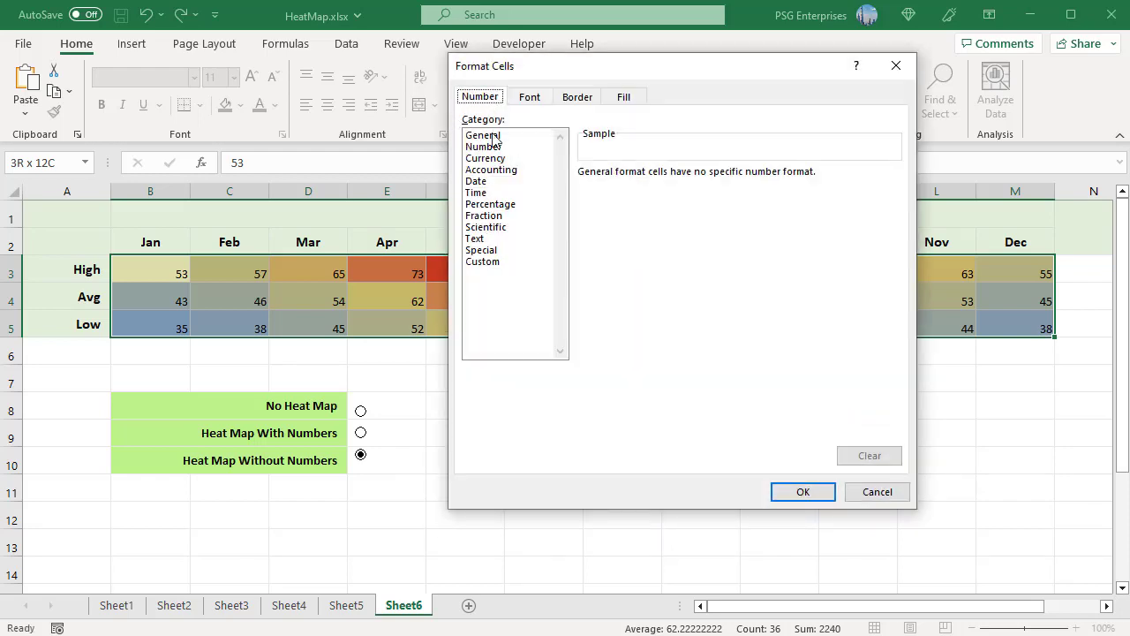
left_click(491, 263)
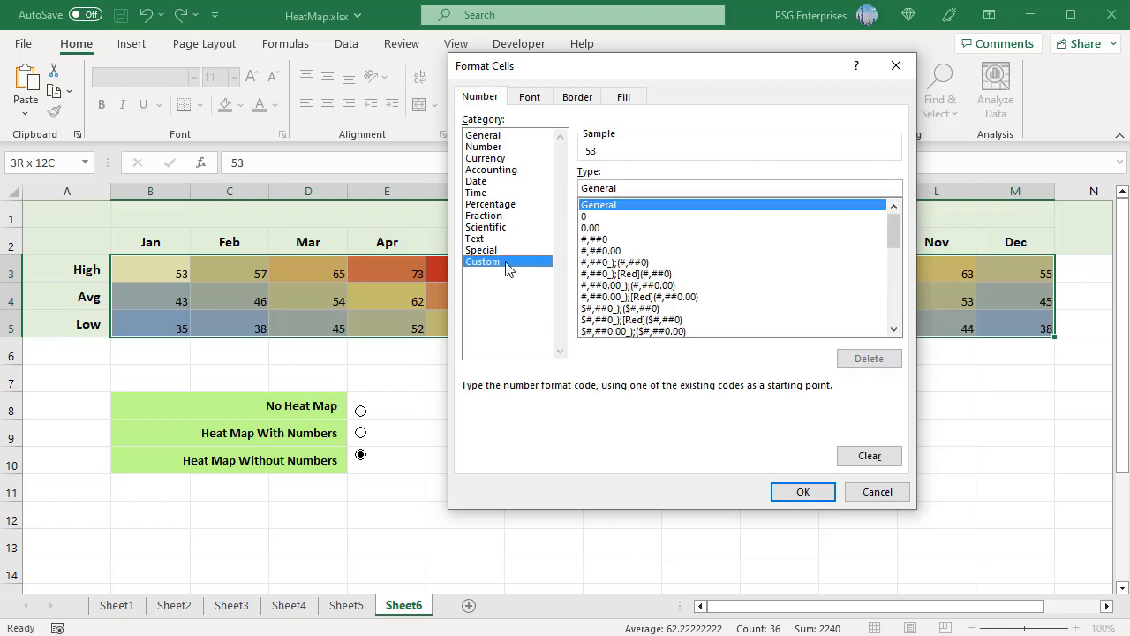
key("Tab")
type(";;;")
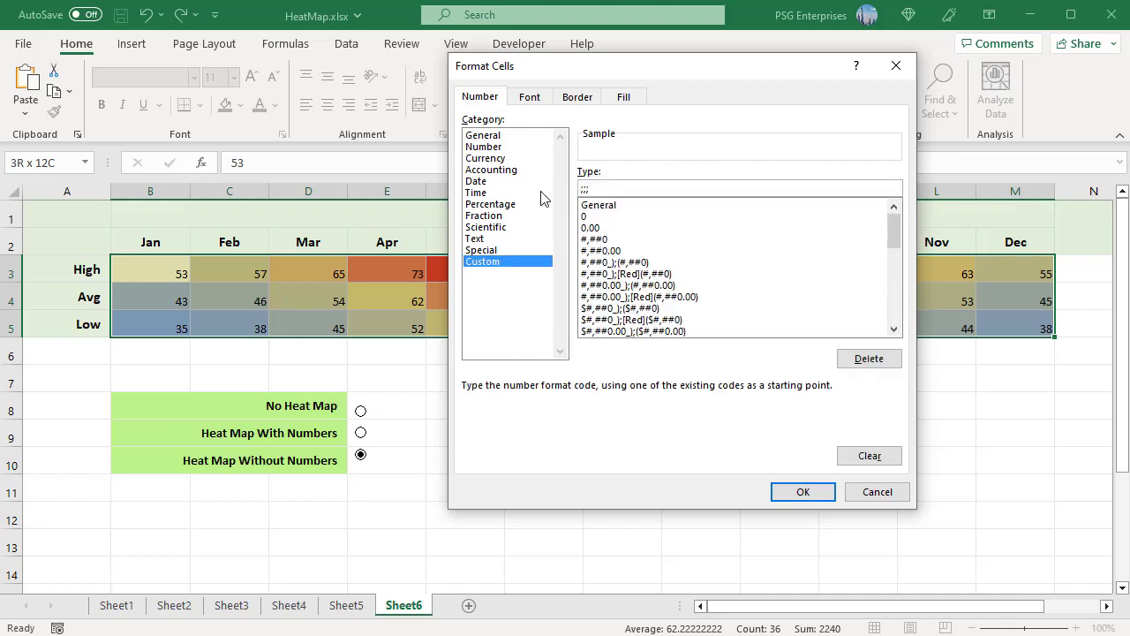
left_click(784, 496)
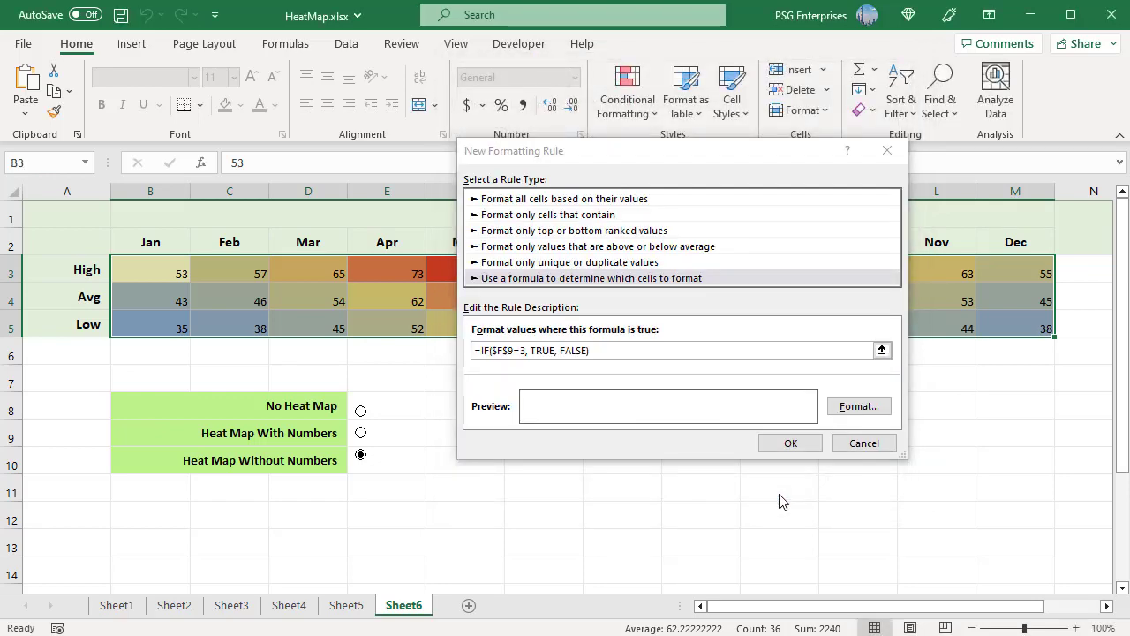
left_click(790, 444)
left_click(777, 505)
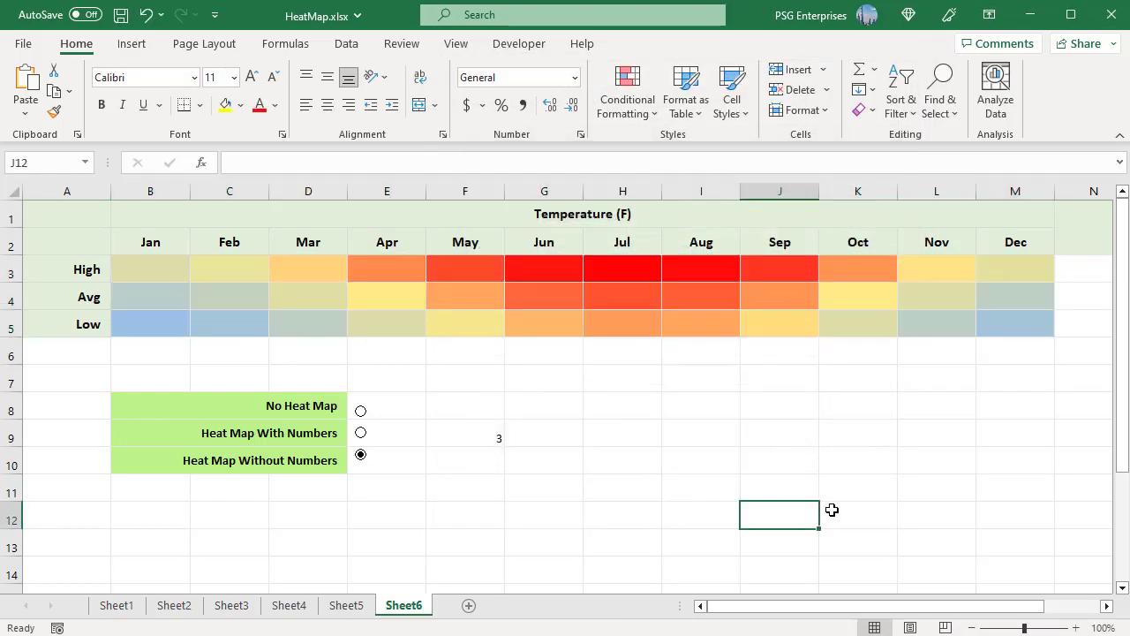
Test the number-hiding rule by choosing No Heat Map, Heat Map With Numbers and Heat Map Without Numbers in turn.
left_click(360, 411)
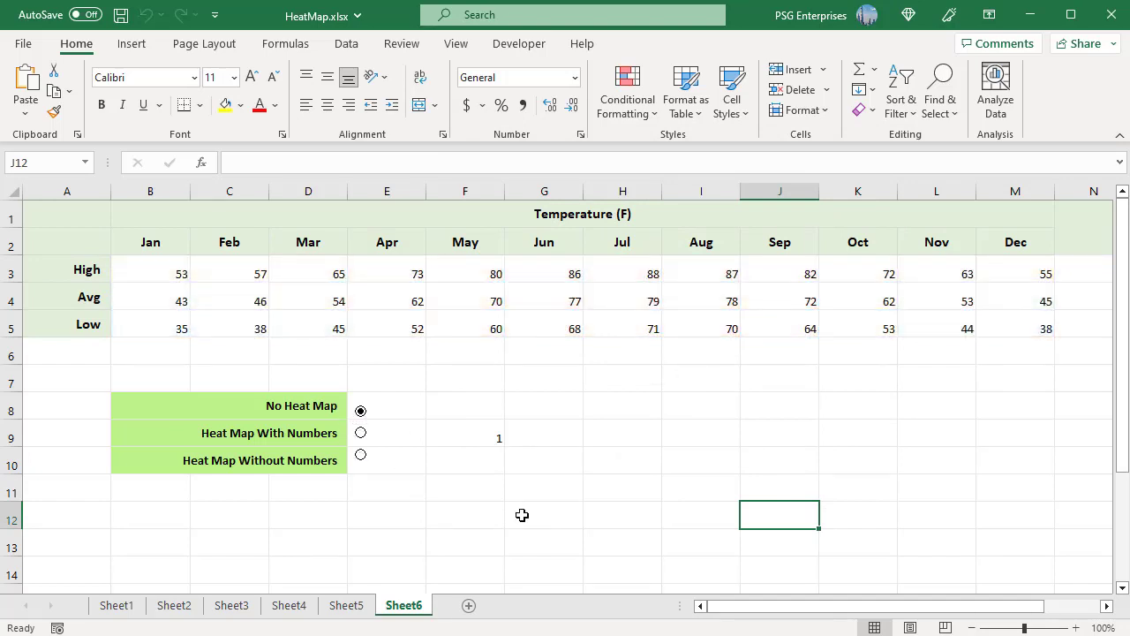
left_click(361, 435)
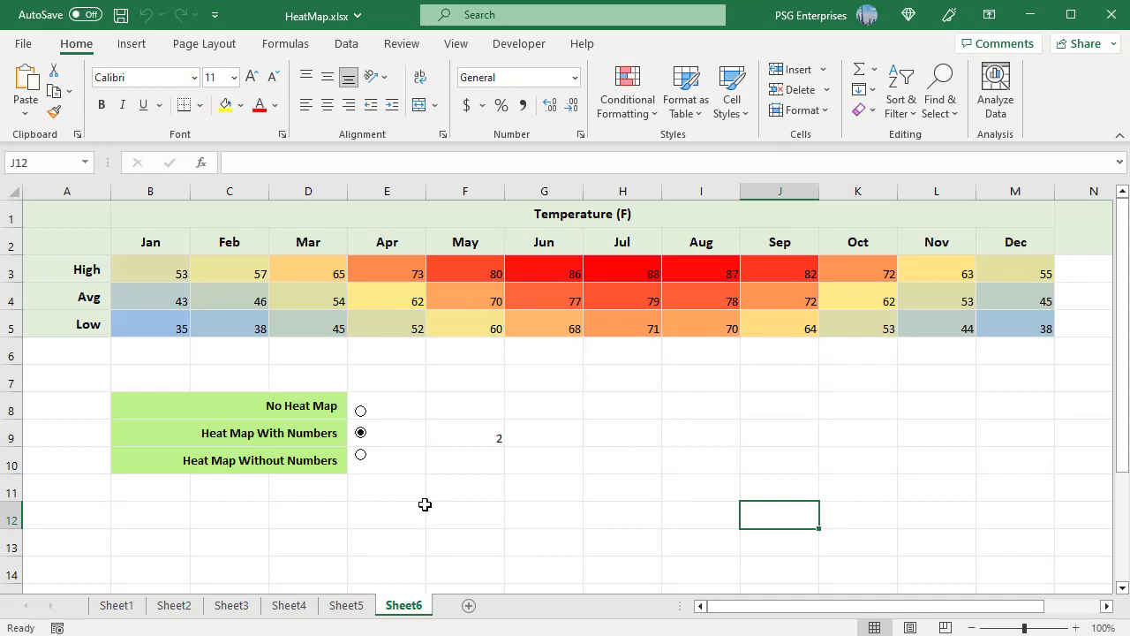
left_click(360, 456)
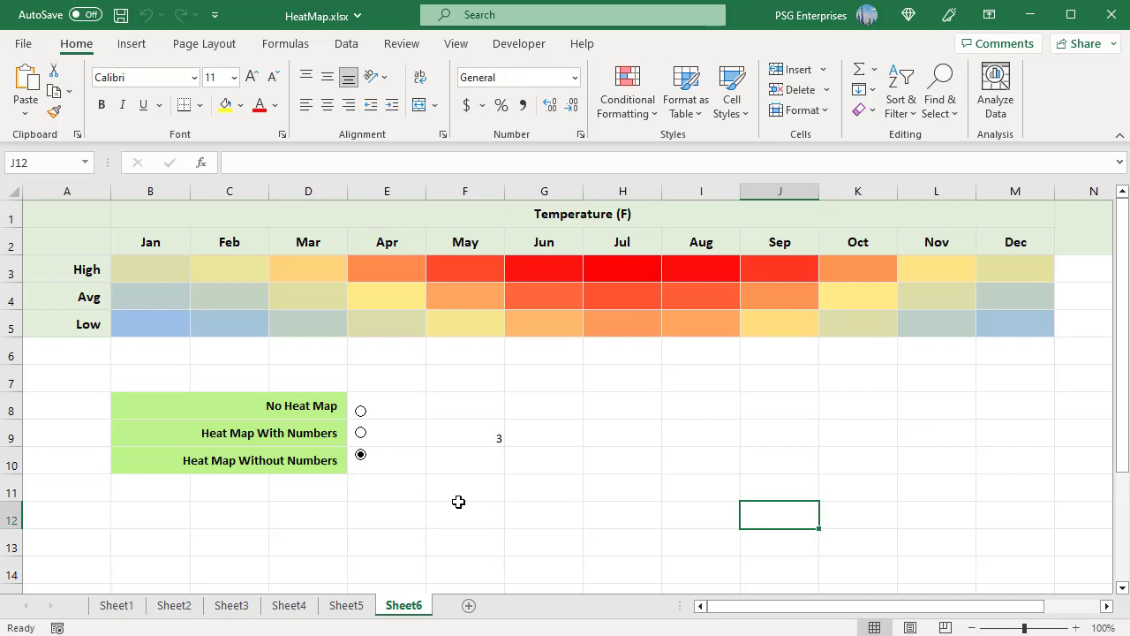
Hide the value of linked cell F9 with the custom number format ;;;.
left_click(484, 437)
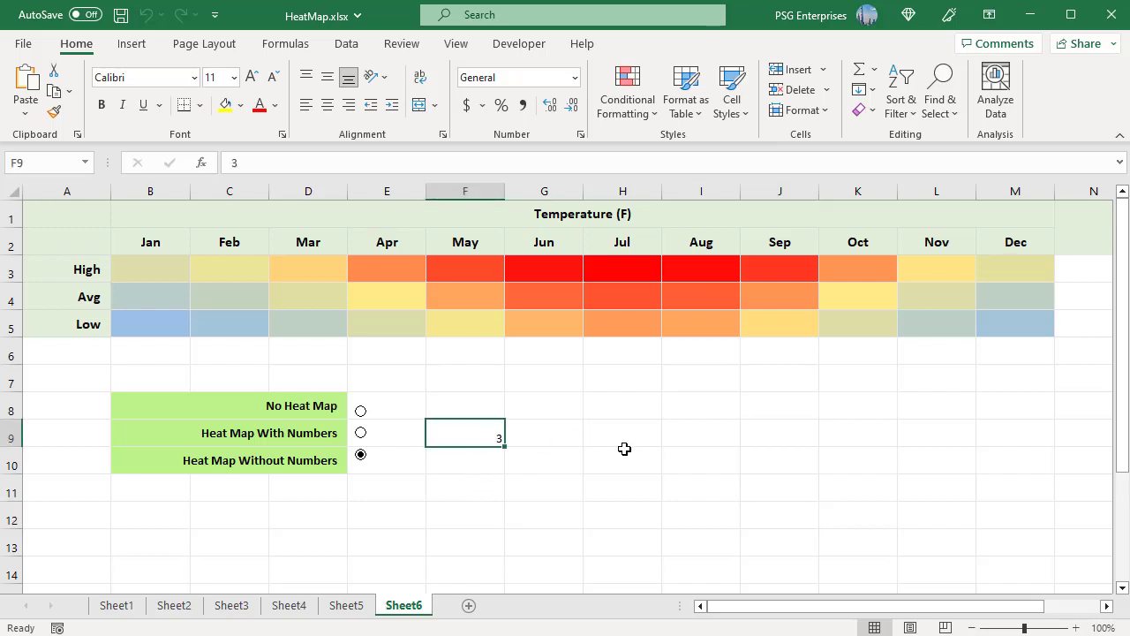
left_click(580, 134)
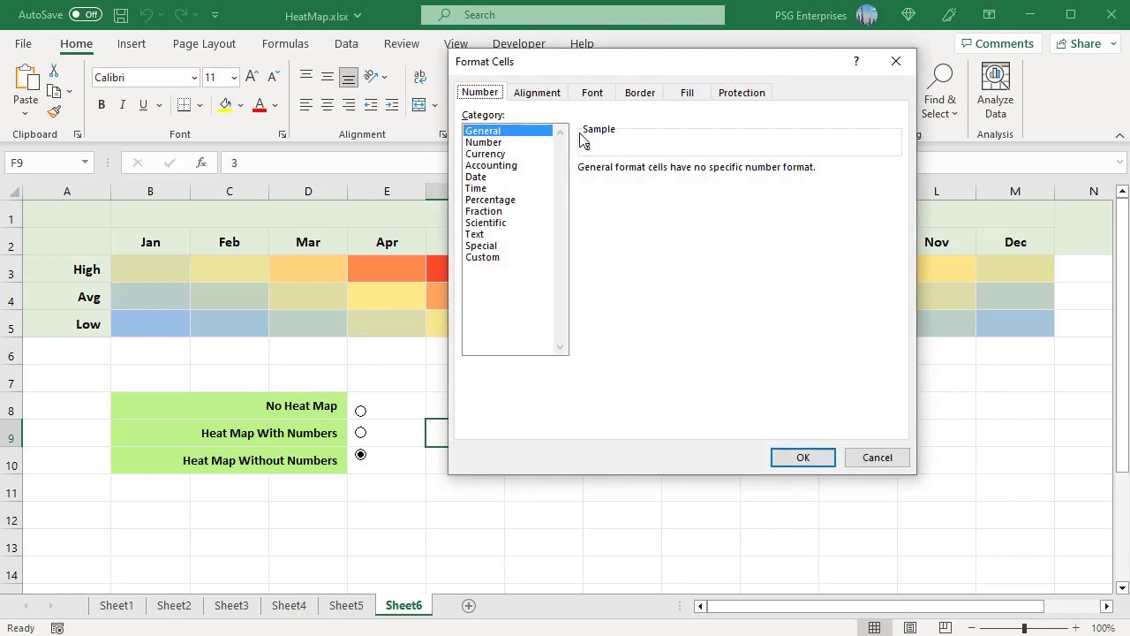
left_click(488, 258)
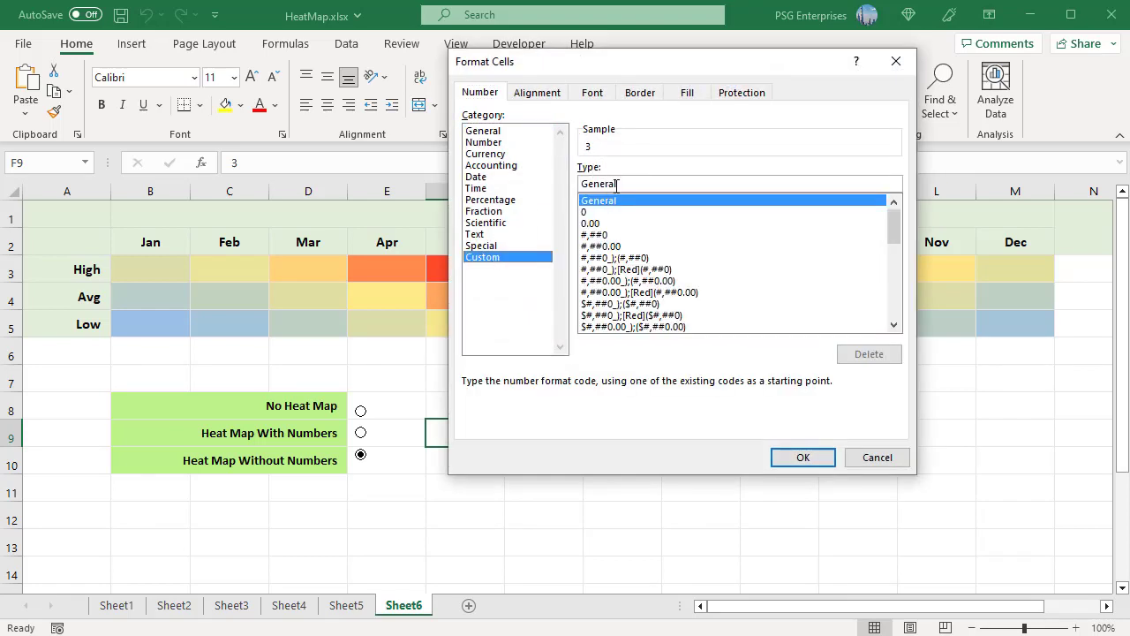
left_click_drag(616, 184, 519, 192)
type(";;;")
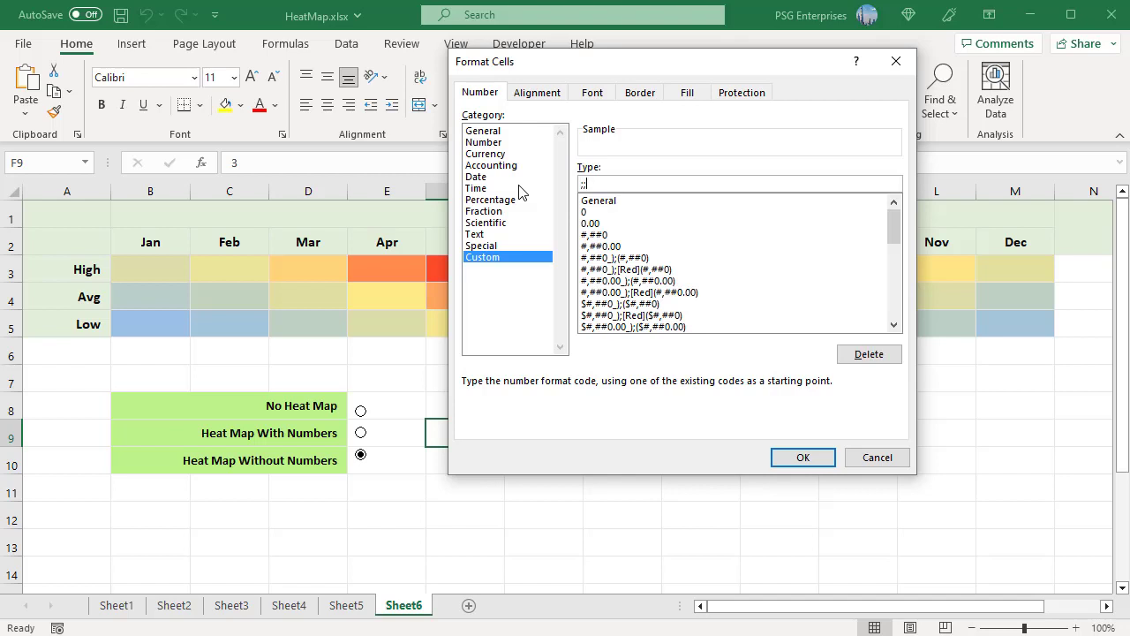
left_click(799, 456)
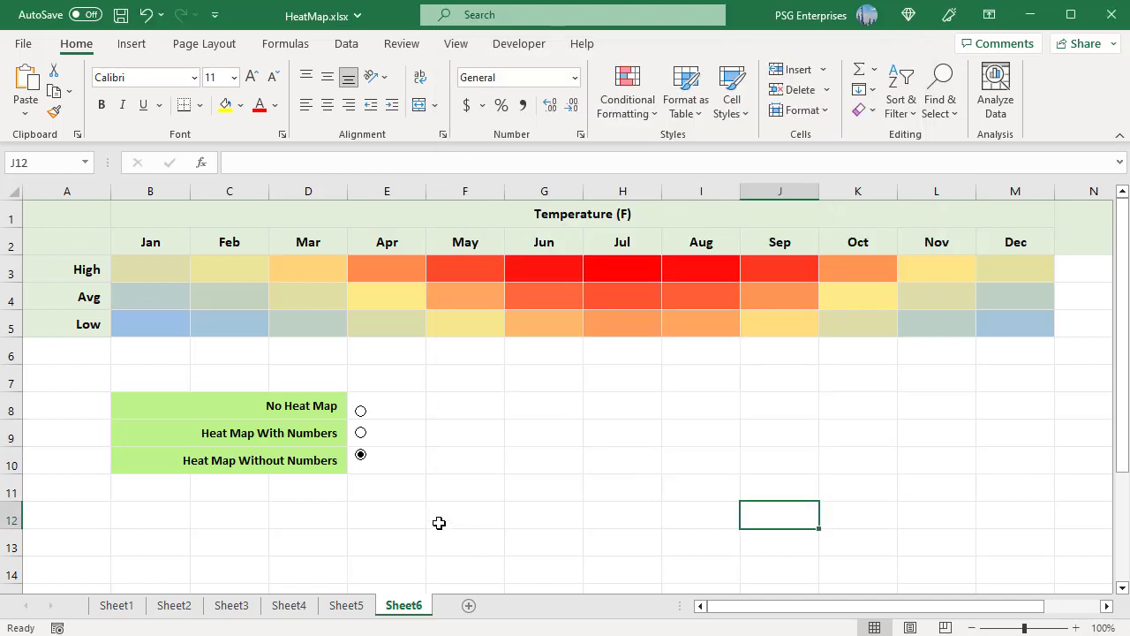
Check all three heat map options again with the linked cell hidden, finishing on Heat Map Without Numbers.
left_click(361, 409)
left_click(361, 437)
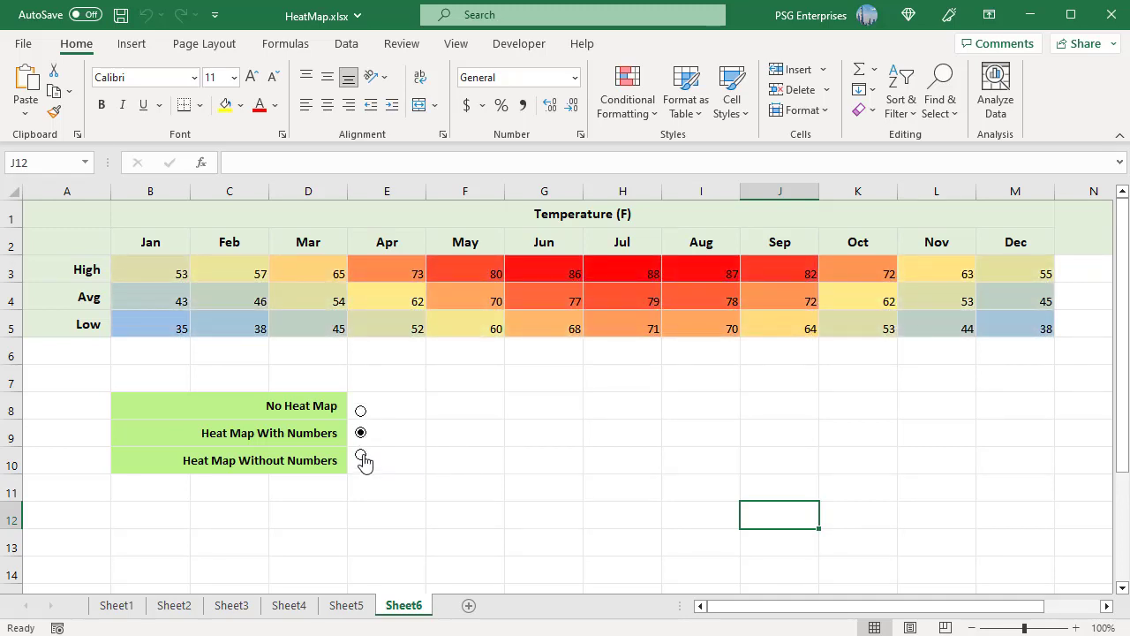
left_click(362, 456)
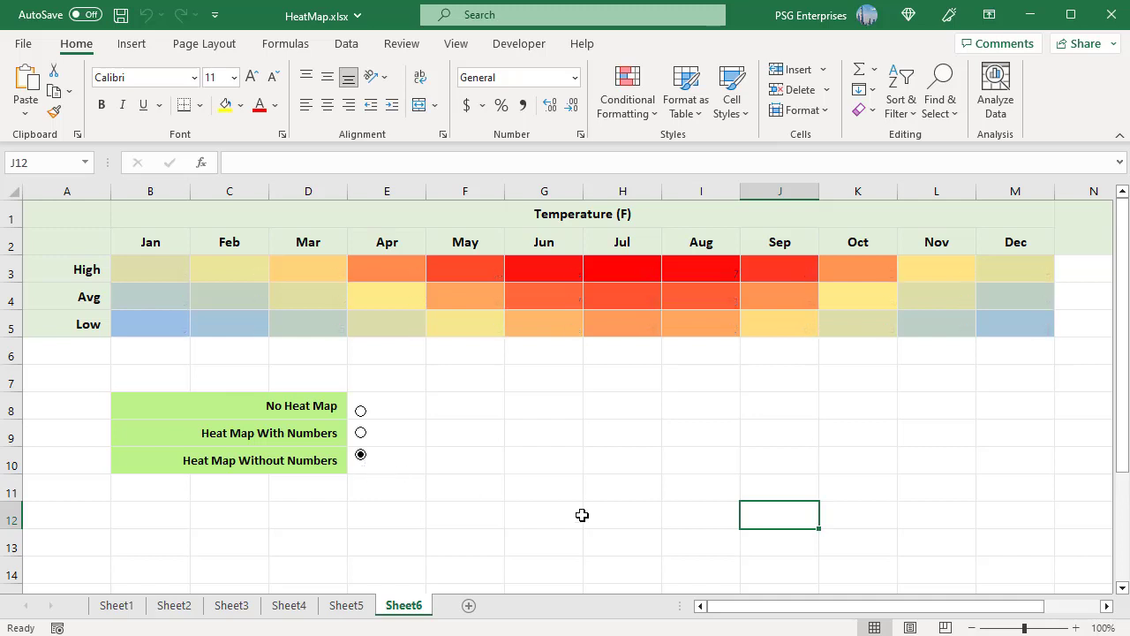